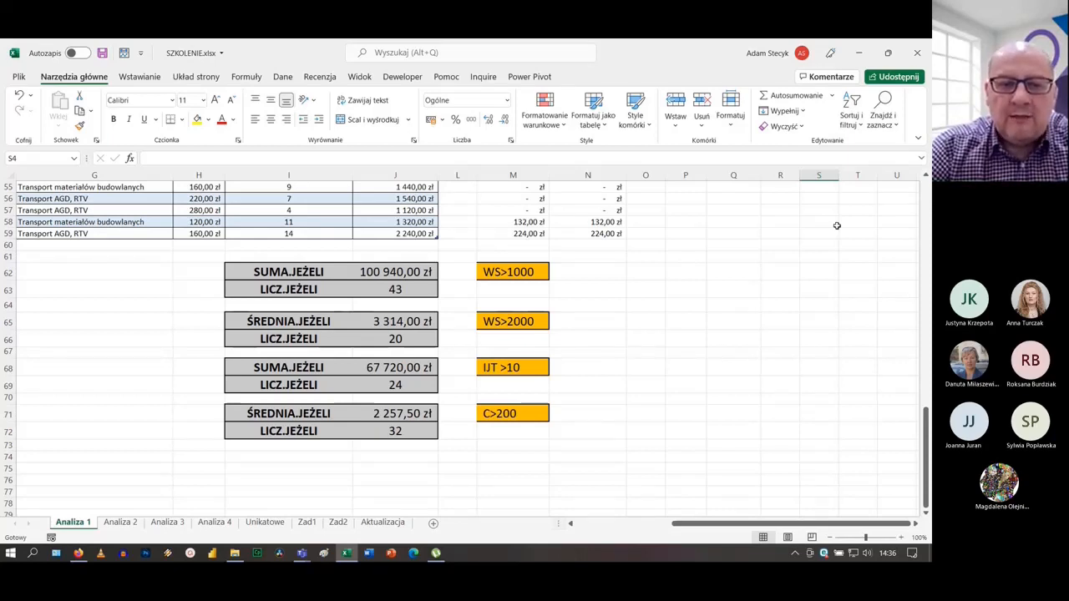
Examine the data table's sales value column down to its last row and the criteria cells beside the conditional summaries
{"action": "scroll", "coordinate": [448, 276], "scroll_direction": "up", "scroll_amount": 18}
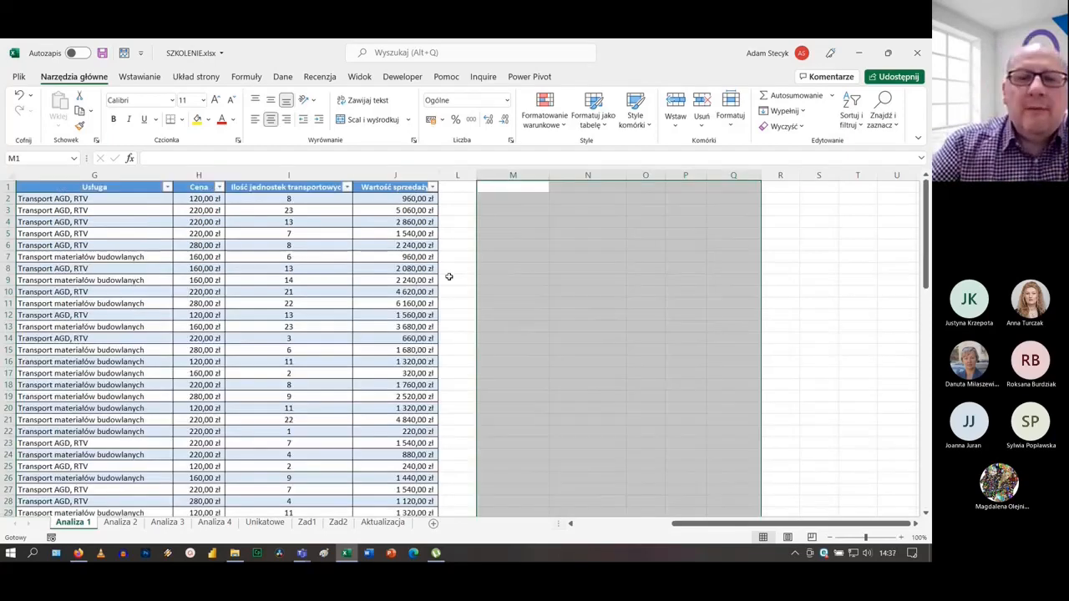
{"action": "left_click", "coordinate": [449, 277]}
{"action": "scroll", "coordinate": [418, 184], "scroll_direction": "down", "scroll_amount": 3}
{"action": "scroll", "coordinate": [418, 184], "scroll_direction": "down", "scroll_amount": 13}
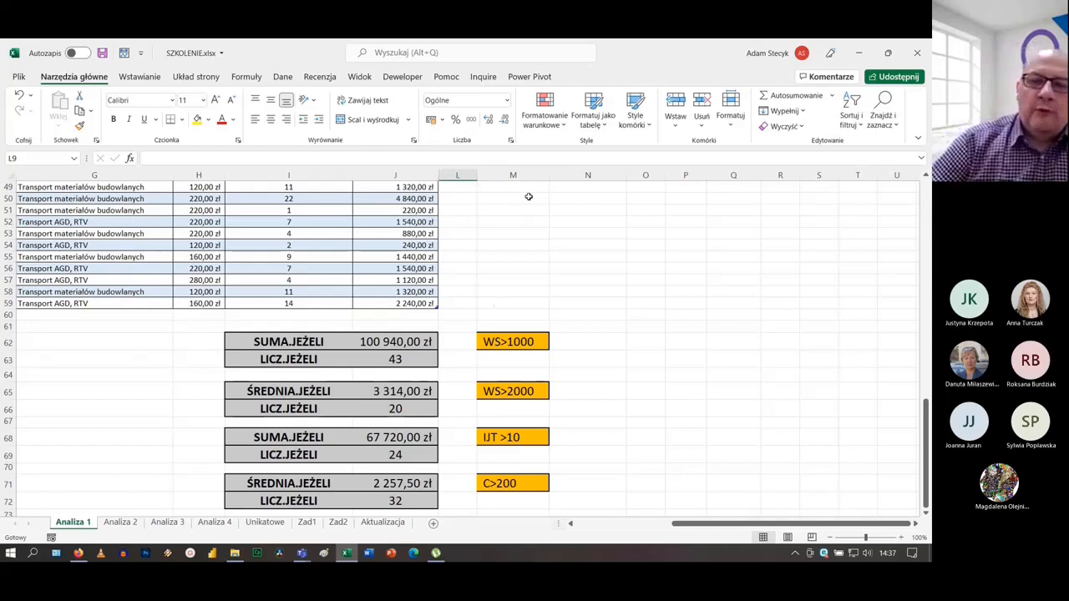
{"action": "left_click", "coordinate": [515, 341]}
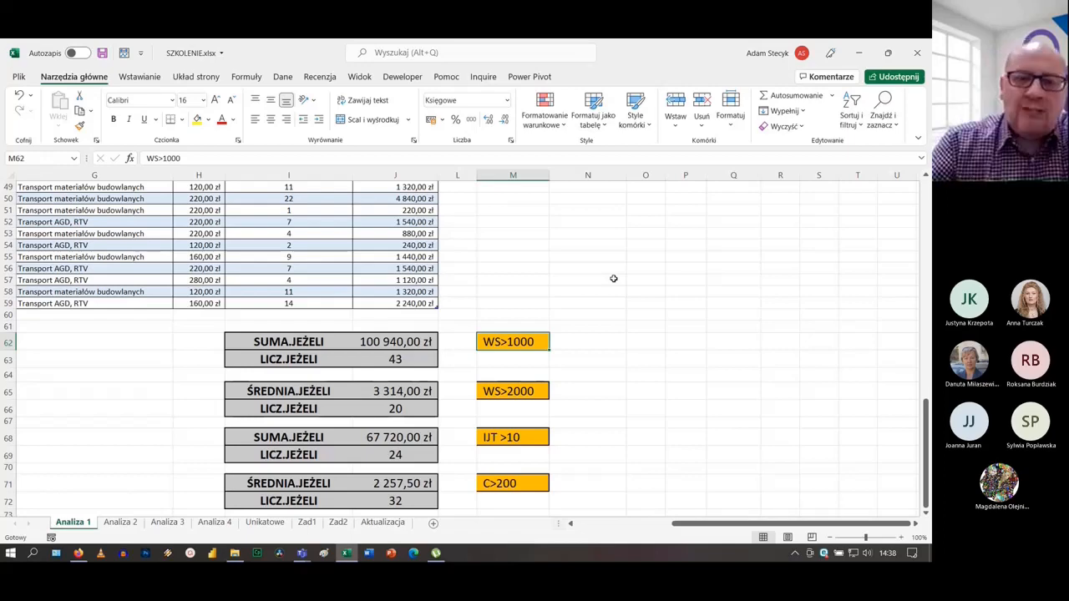
{"action": "scroll", "coordinate": [473, 289], "scroll_direction": "up", "scroll_amount": 2}
{"action": "scroll", "coordinate": [473, 289], "scroll_direction": "up", "scroll_amount": 14}
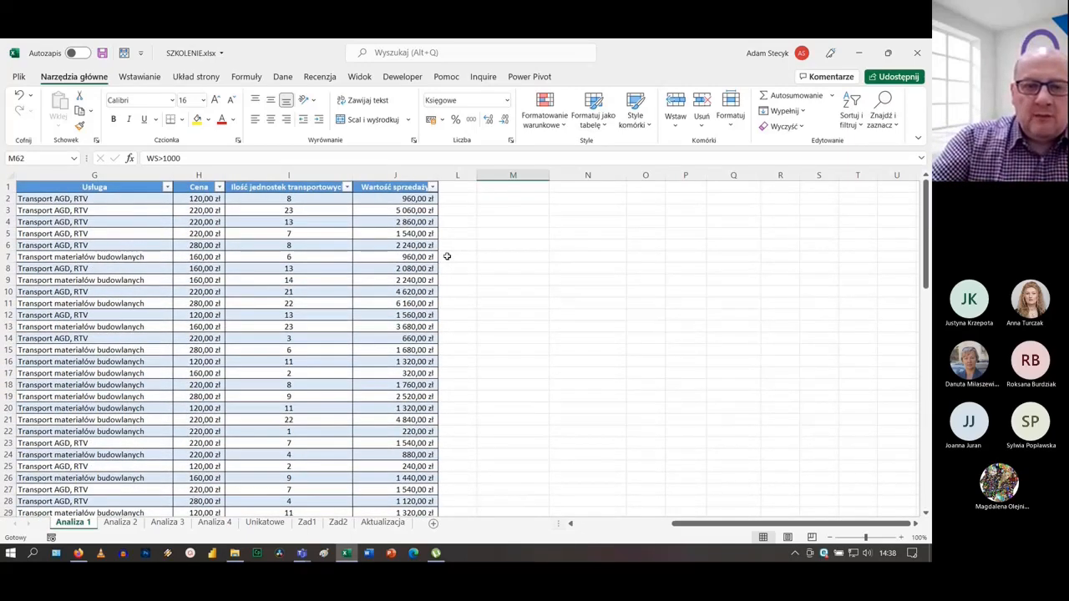
{"action": "left_click", "coordinate": [409, 197]}
{"action": "key", "text": "ctrl+Down"}
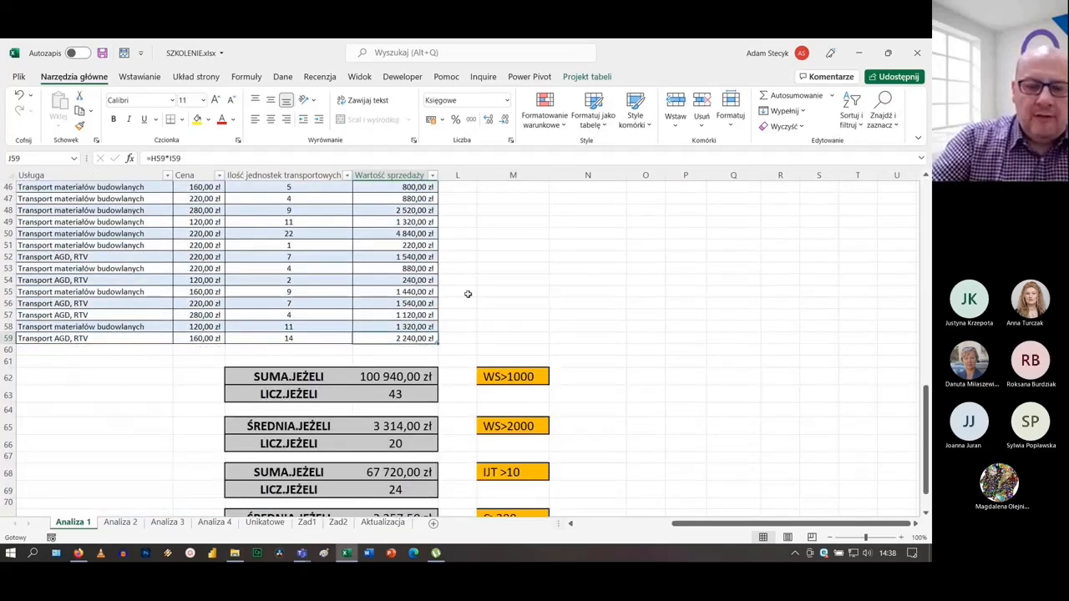
Clear the existing SUMA.JEŻELI formula in cell J62, keeping the cell open for a new formula
{"action": "left_click", "coordinate": [415, 375]}
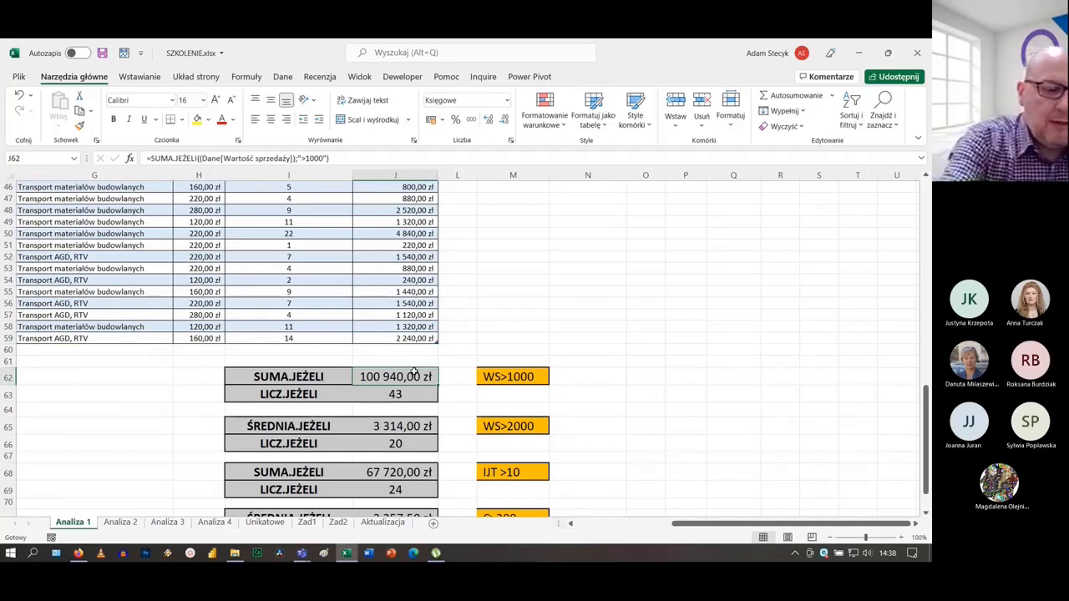
{"action": "double_click", "coordinate": [415, 375]}
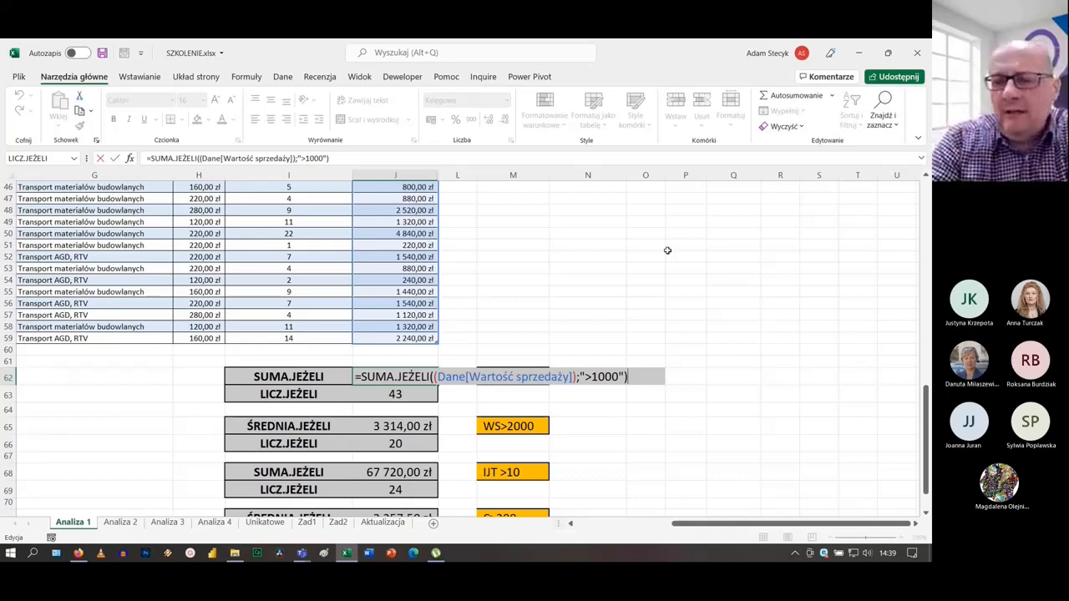
{"action": "key", "text": "BackSpace"}
{"action": "key", "text": "BackSpace"}
{"action": "key", "text": "BackSpace"}
{"action": "key", "text": "BackSpace"}
{"action": "key", "text": "BackSpace"}
{"action": "key", "text": "BackSpace"}
{"action": "key", "text": "BackSpace"}
{"action": "key", "text": "BackSpace"}
{"action": "key", "text": "BackSpace"}
{"action": "key", "text": "BackSpace"}
{"action": "key", "text": "BackSpace"}
{"action": "key", "text": "BackSpace"}
{"action": "key", "text": "BackSpace"}
{"action": "key", "text": "BackSpace"}
{"action": "key", "text": "BackSpace"}
{"action": "key", "text": "BackSpace"}
{"action": "key", "text": "BackSpace"}
{"action": "key", "text": "BackSpace"}
{"action": "key", "text": "BackSpace"}
{"action": "key", "text": "BackSpace"}
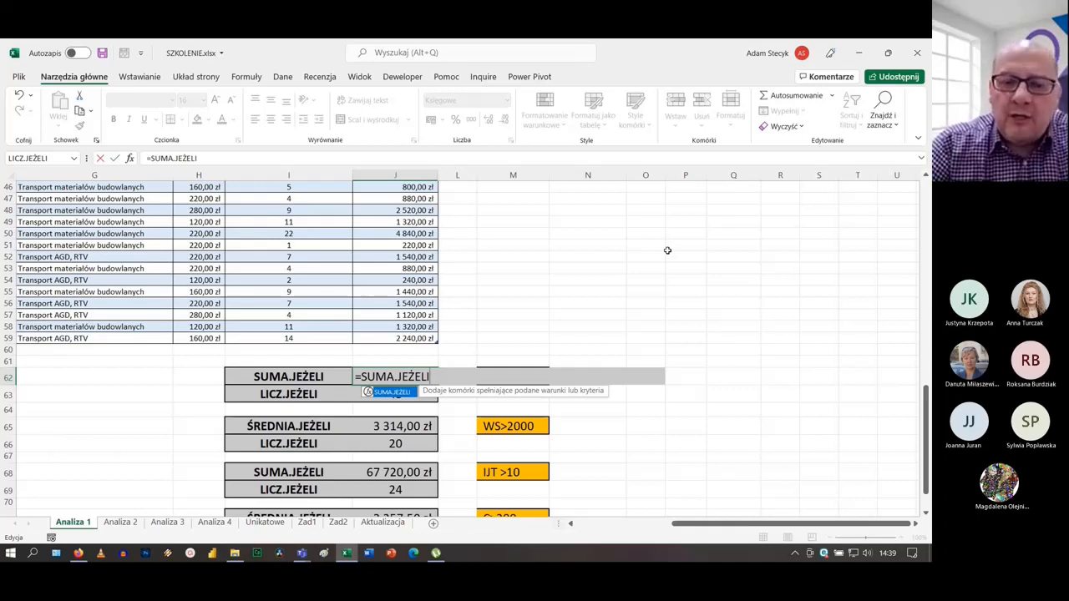
{"action": "key", "text": "BackSpace"}
{"action": "key", "text": "BackSpace"}
{"action": "key", "text": "BackSpace"}
{"action": "key", "text": "BackSpace"}
{"action": "key", "text": "BackSpace"}
{"action": "key", "text": "BackSpace"}
{"action": "key", "text": "BackSpace"}
{"action": "key", "text": "BackSpace"}
{"action": "key", "text": "BackSpace"}
{"action": "key", "text": "BackSpace"}
{"action": "key", "text": "BackSpace"}
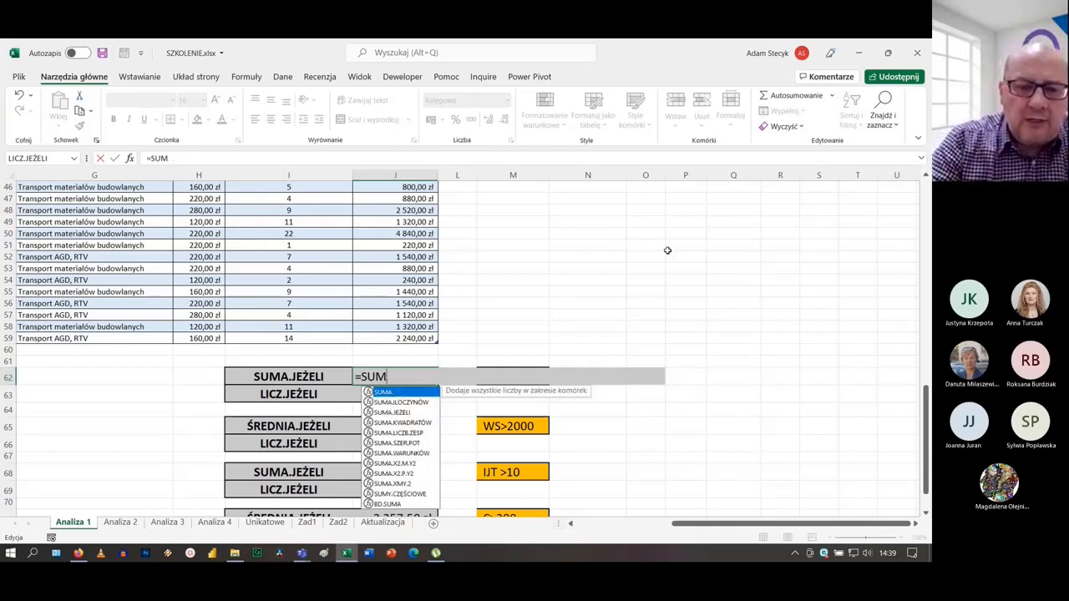
Enter =SUMA.JEŻELI(J2:J59;">1000") in cell J62 to sum the sales values above 1000
{"action": "type", "text": "suma"}
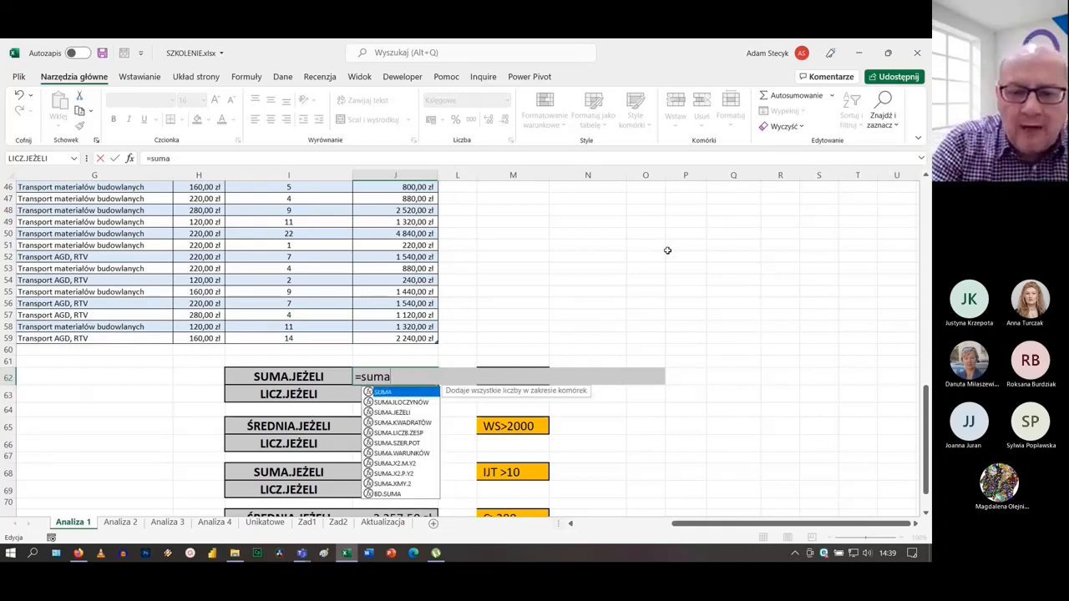
{"action": "type", "text": "."}
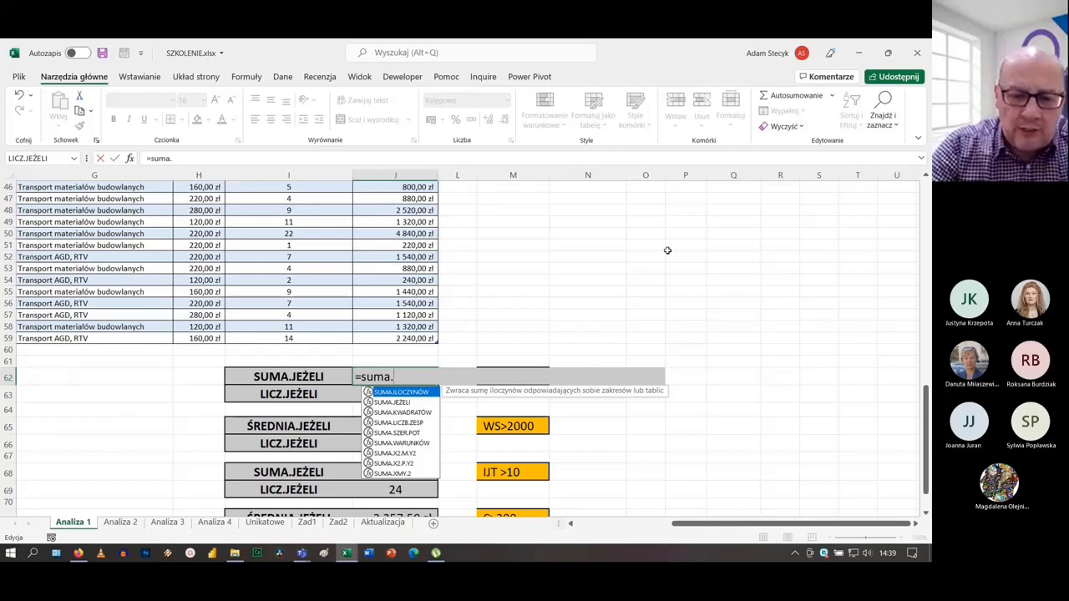
{"action": "key", "text": "Down"}
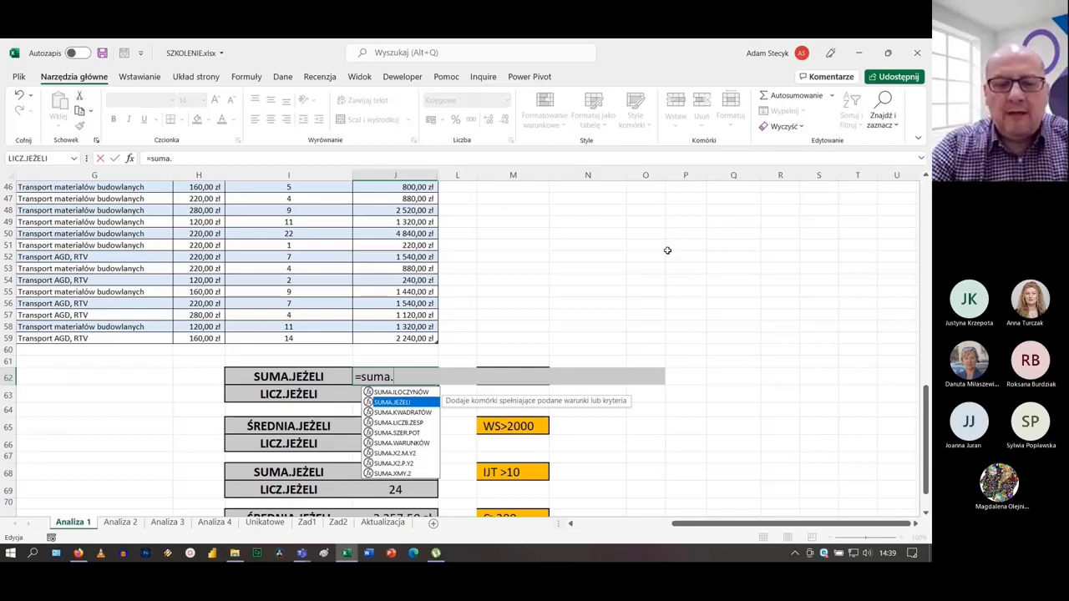
{"action": "key", "text": "Tab"}
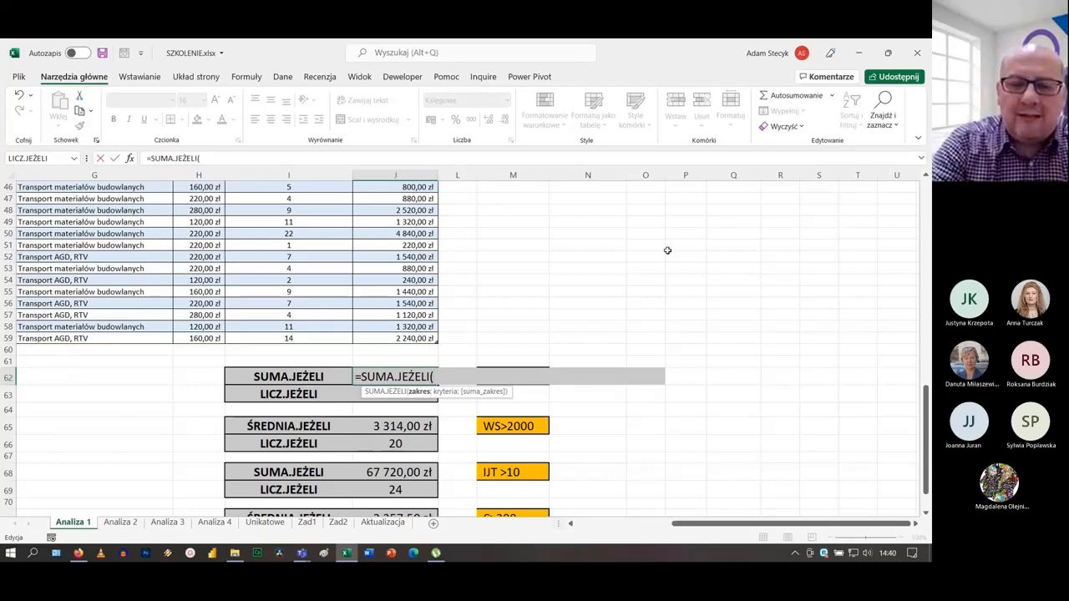
{"action": "type", "text": "j2"}
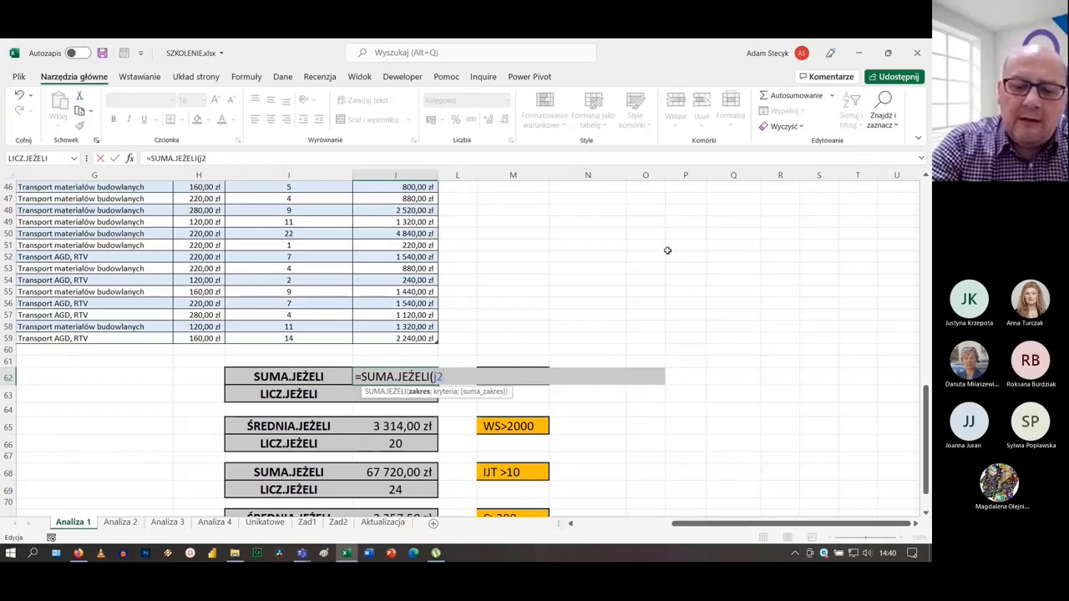
{"action": "type", "text": ":j59"}
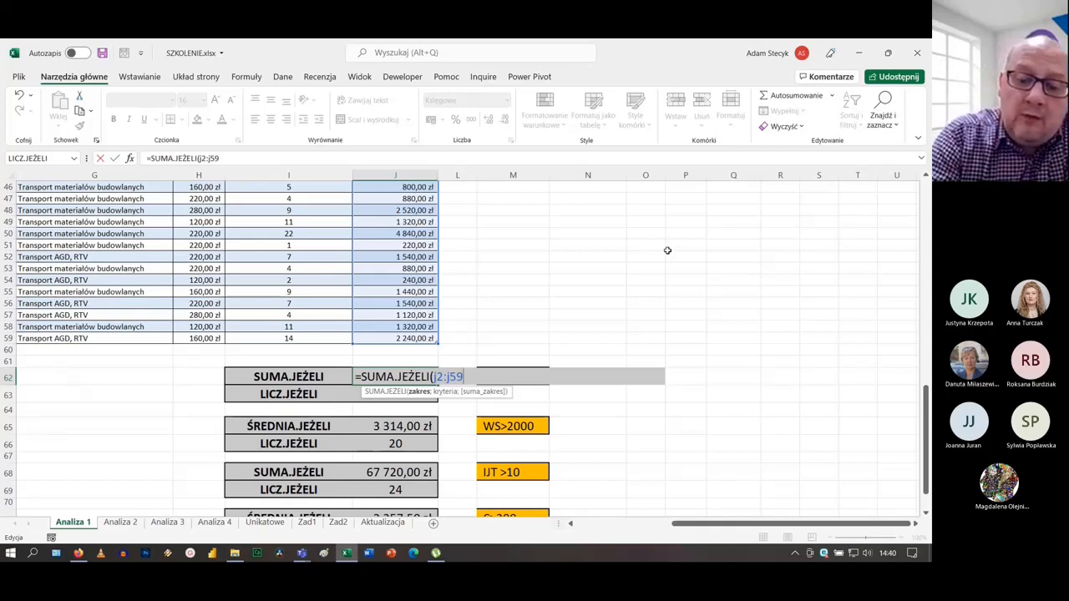
{"action": "type", "text": ";"}
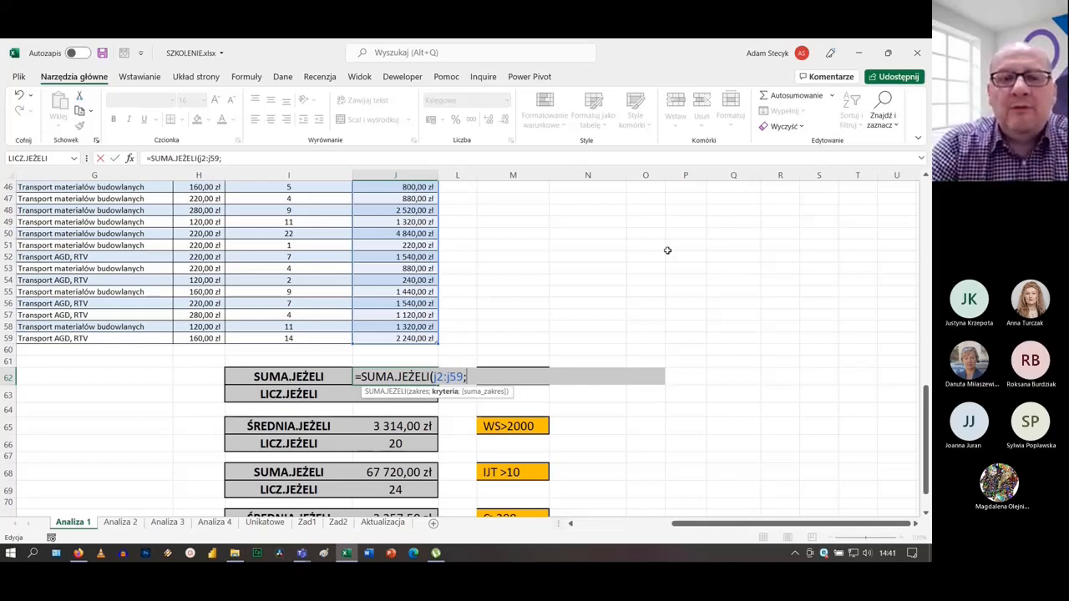
{"action": "type", "text": "\""}
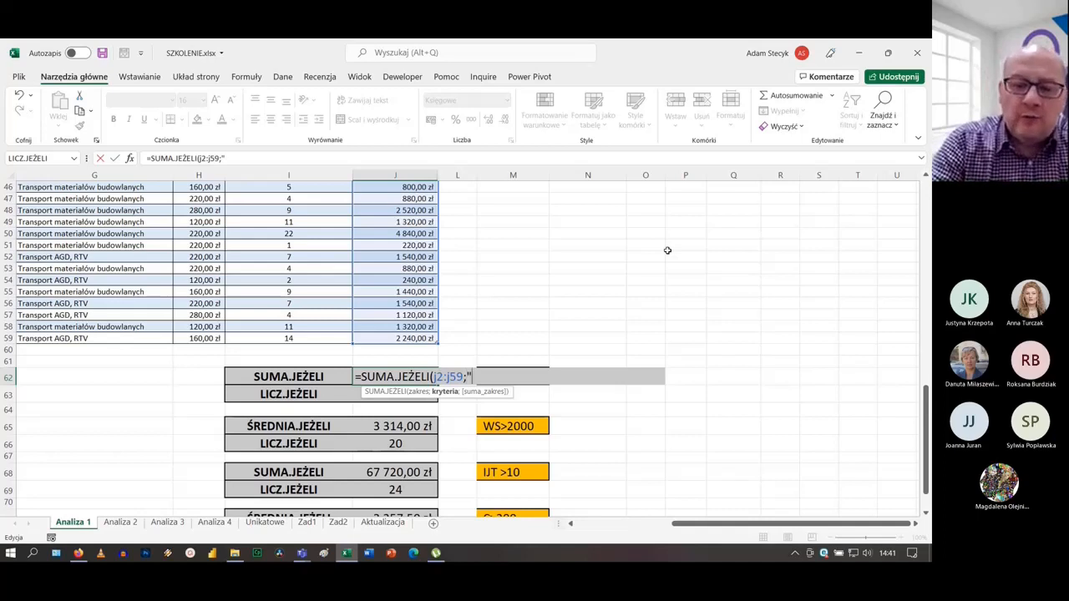
{"action": "type", "text": ">1000"}
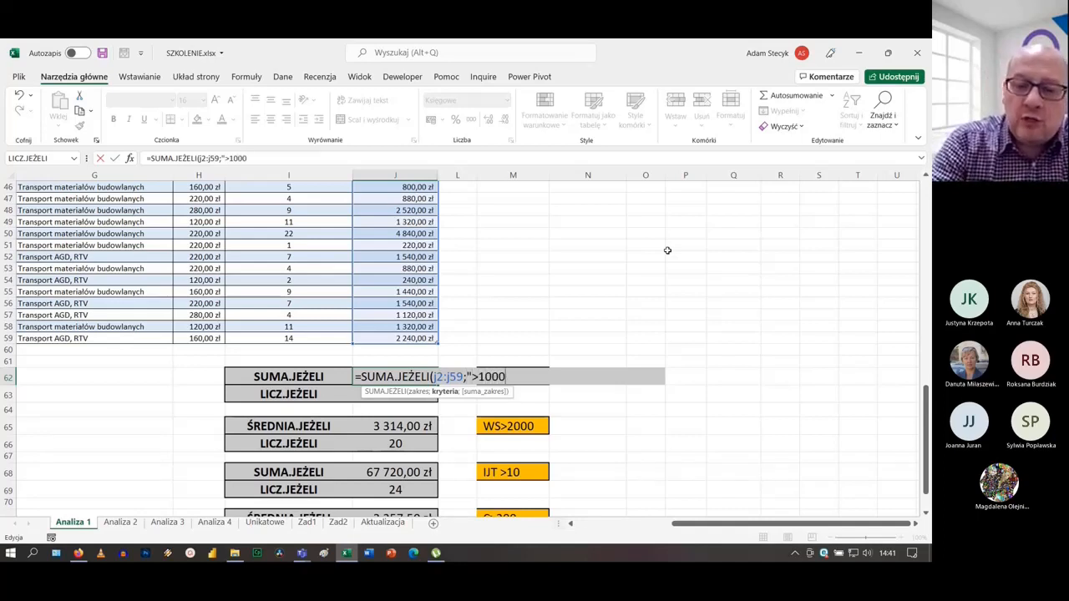
{"action": "type", "text": "\")"}
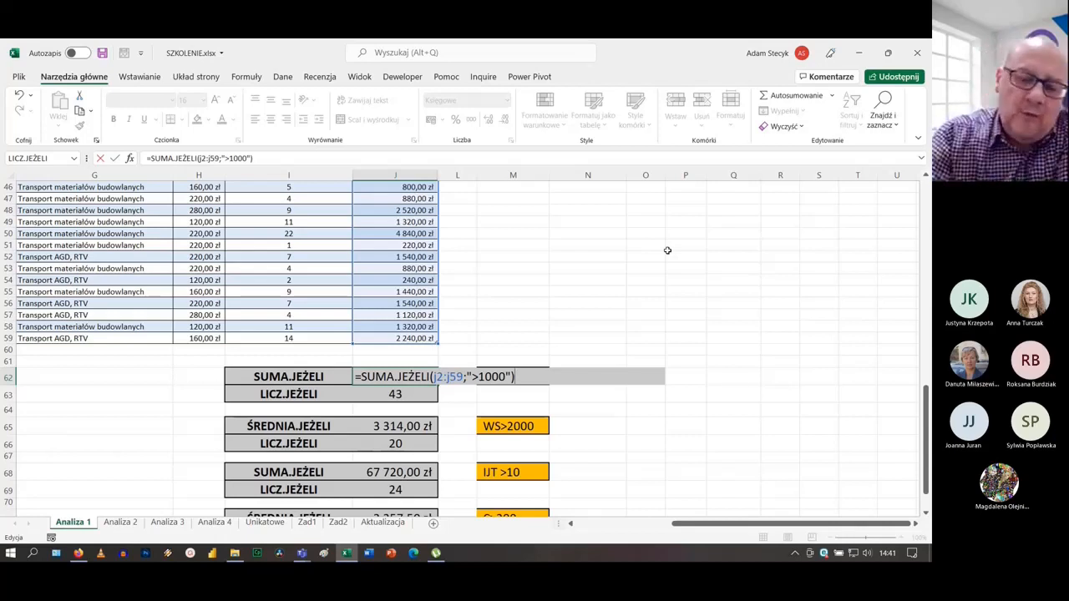
{"action": "key", "text": "Return"}
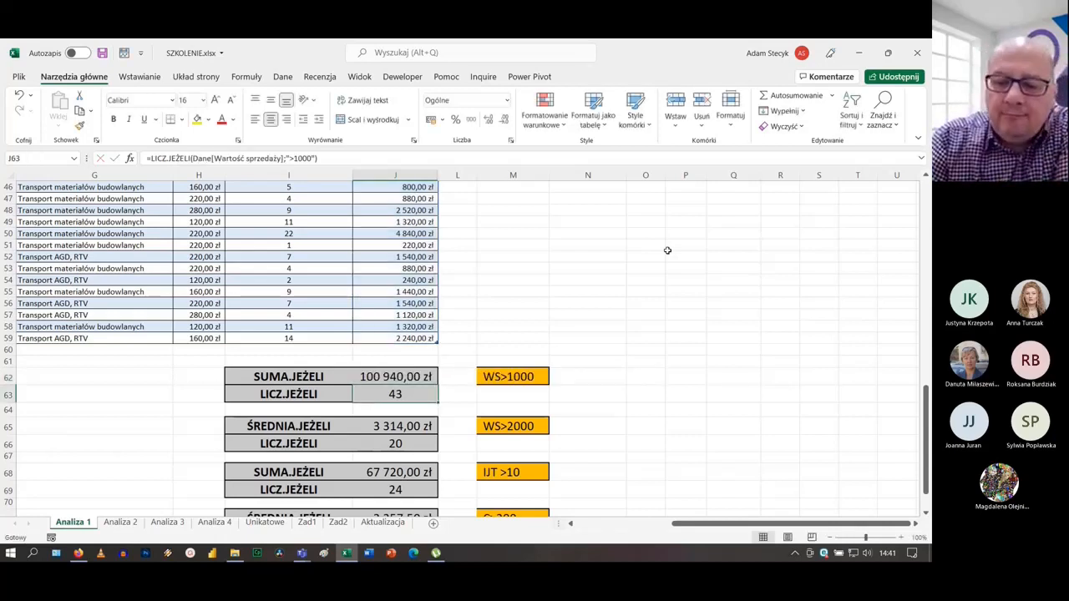
Replace the SUMA.JEŻELI arguments in cell J62 with the table column reference dane[Wartość sprzedaży] as the range
{"action": "key", "text": "Up"}
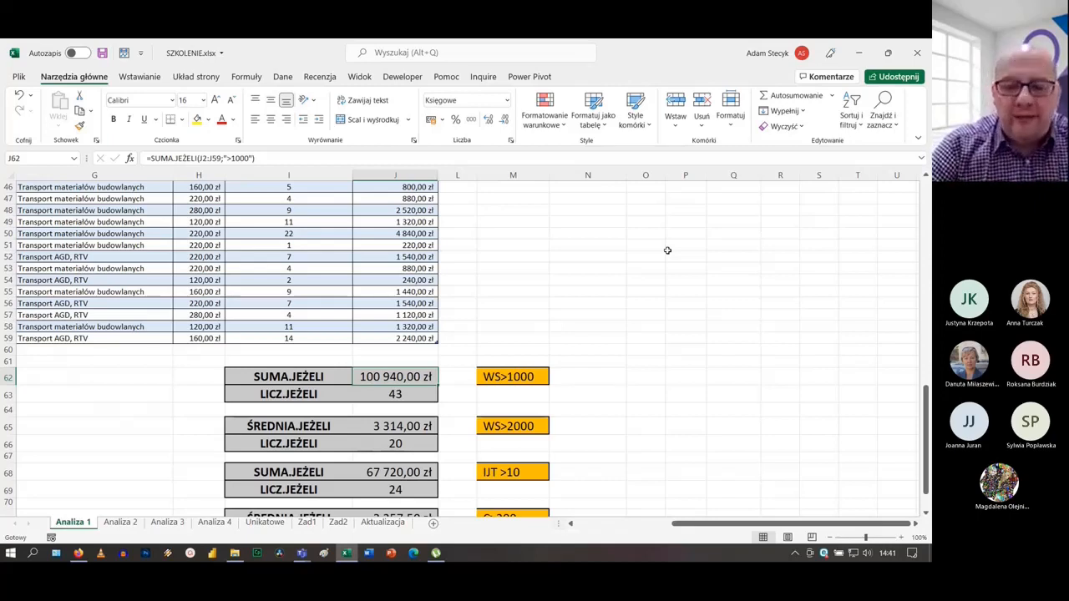
{"action": "key", "text": "F2"}
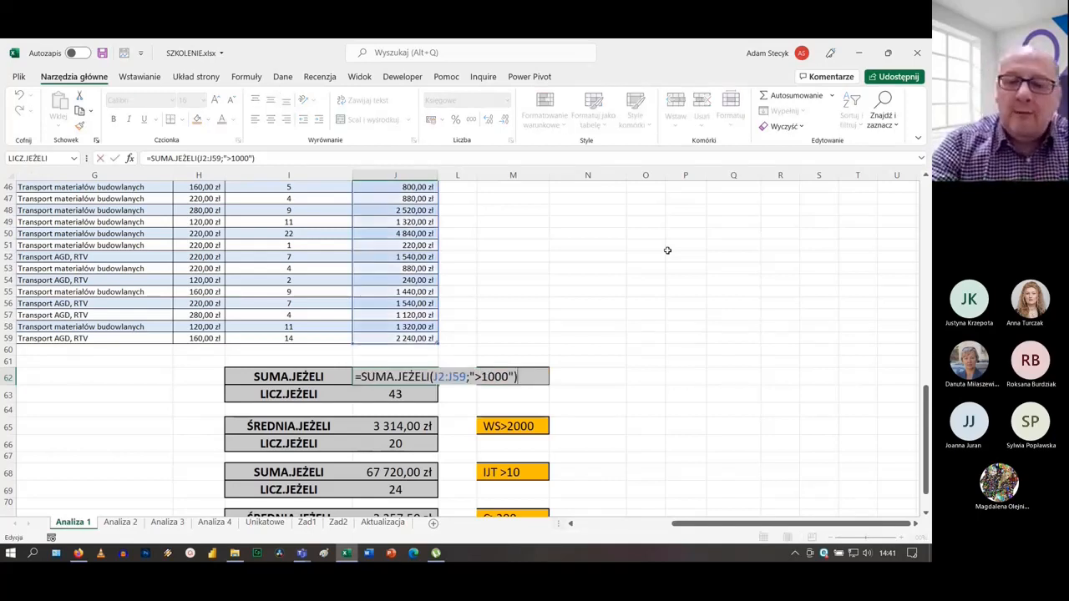
{"action": "key", "text": "BackSpace"}
{"action": "key", "text": "BackSpace"}
{"action": "key", "text": "BackSpace"}
{"action": "key", "text": "BackSpace"}
{"action": "key", "text": "BackSpace"}
{"action": "key", "text": "BackSpace"}
{"action": "key", "text": "BackSpace"}
{"action": "key", "text": "BackSpace"}
{"action": "key", "text": "BackSpace"}
{"action": "key", "text": "BackSpace"}
{"action": "key", "text": "BackSpace"}
{"action": "key", "text": "BackSpace"}
{"action": "key", "text": "BackSpace"}
{"action": "key", "text": "BackSpace"}
{"action": "key", "text": "BackSpace"}
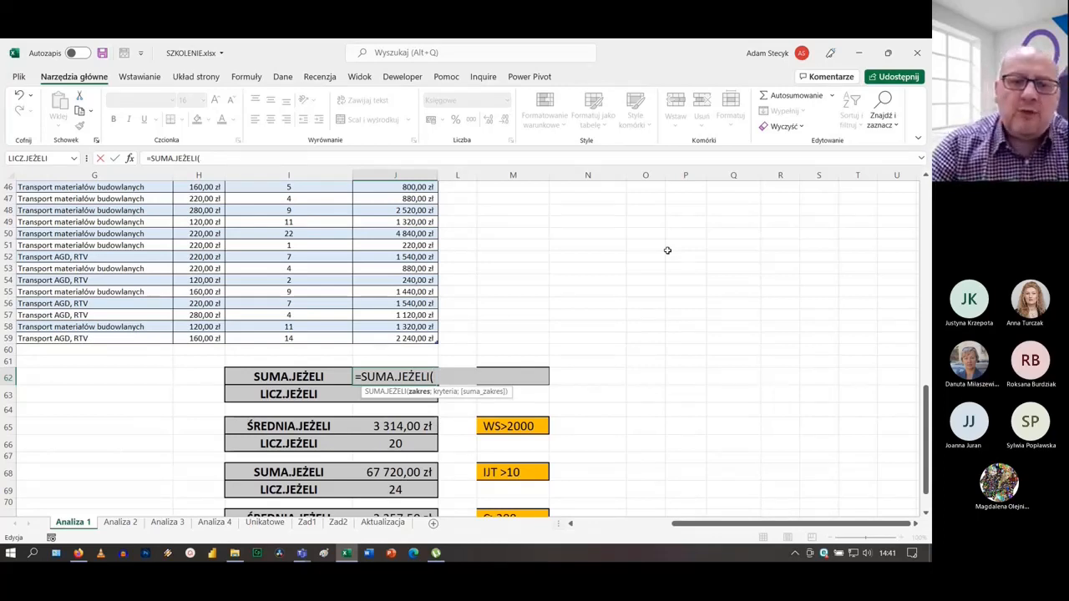
{"action": "type", "text": "dane"}
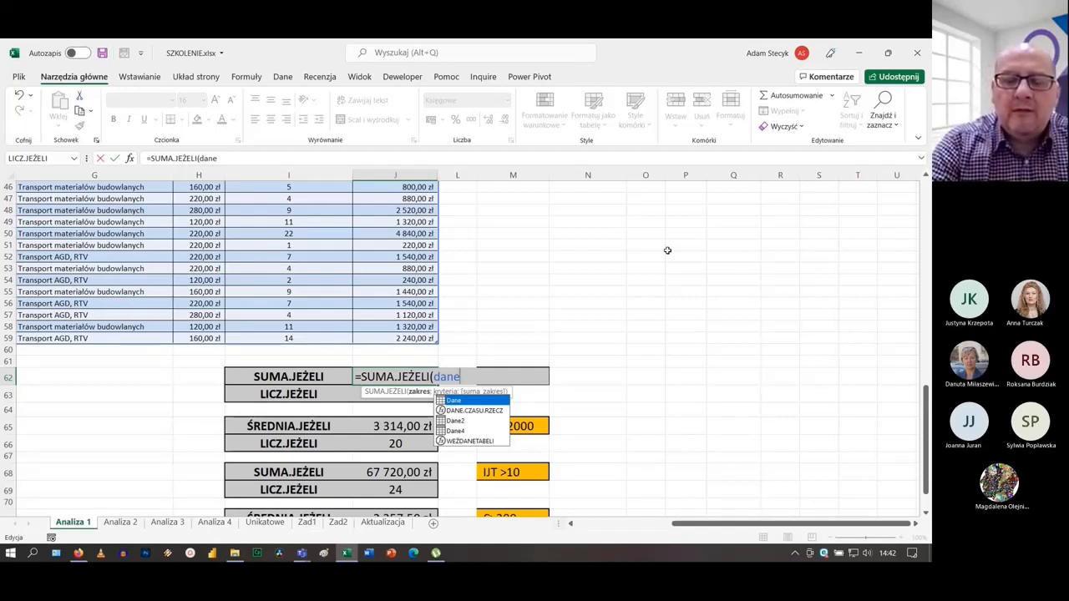
{"action": "type", "text": "["}
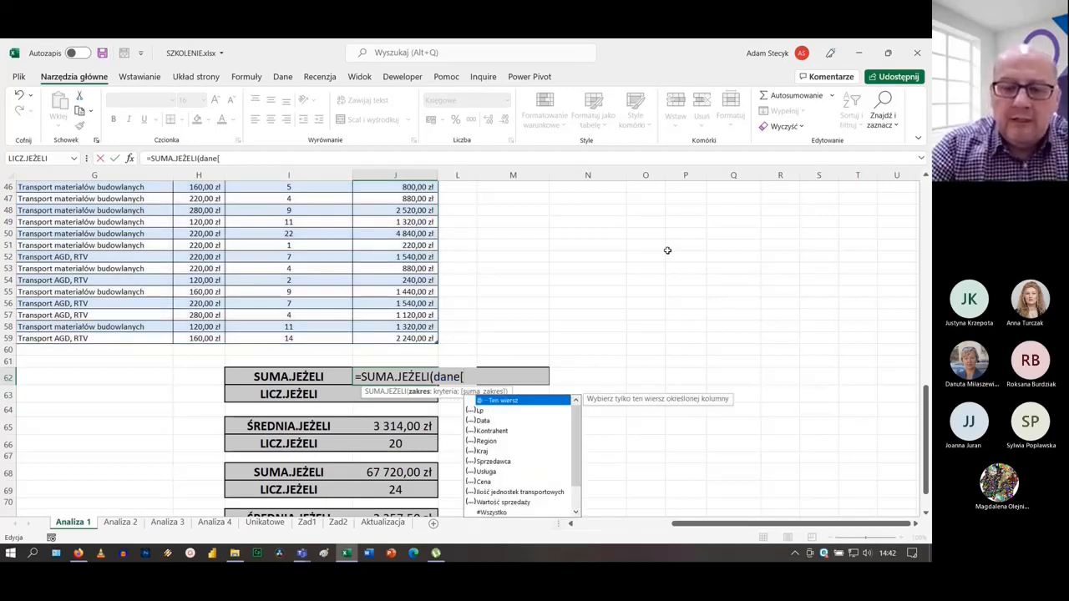
{"action": "key", "text": "Down"}
{"action": "key", "text": "Down"}
{"action": "key", "text": "Down"}
{"action": "key", "text": "Down"}
{"action": "key", "text": "Down"}
{"action": "key", "text": "Down"}
{"action": "key", "text": "Down"}
{"action": "key", "text": "Down"}
{"action": "key", "text": "Down"}
{"action": "key", "text": "Down"}
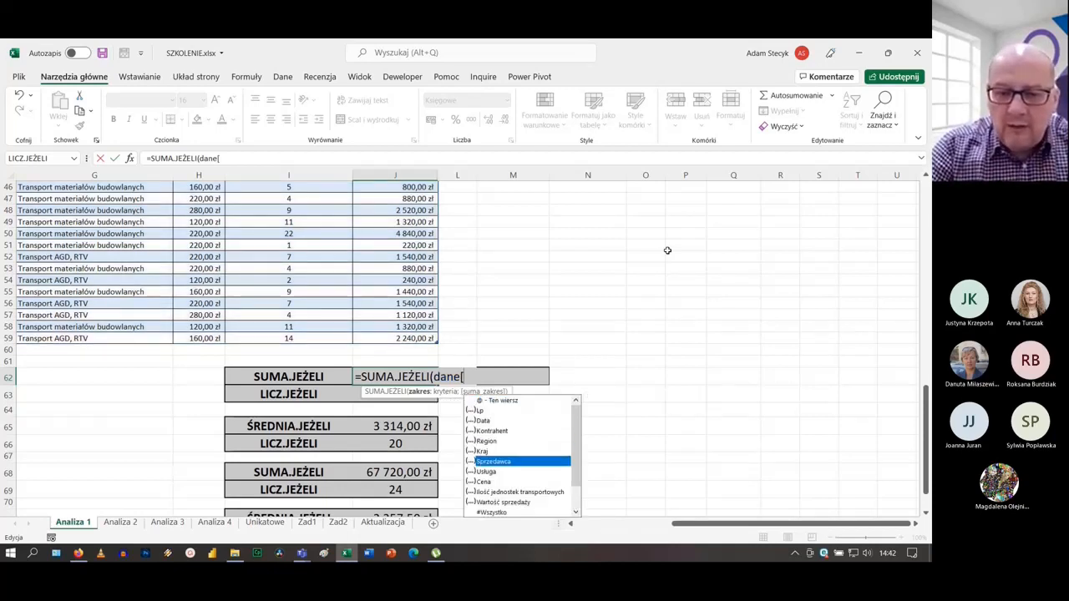
{"action": "key", "text": "Tab"}
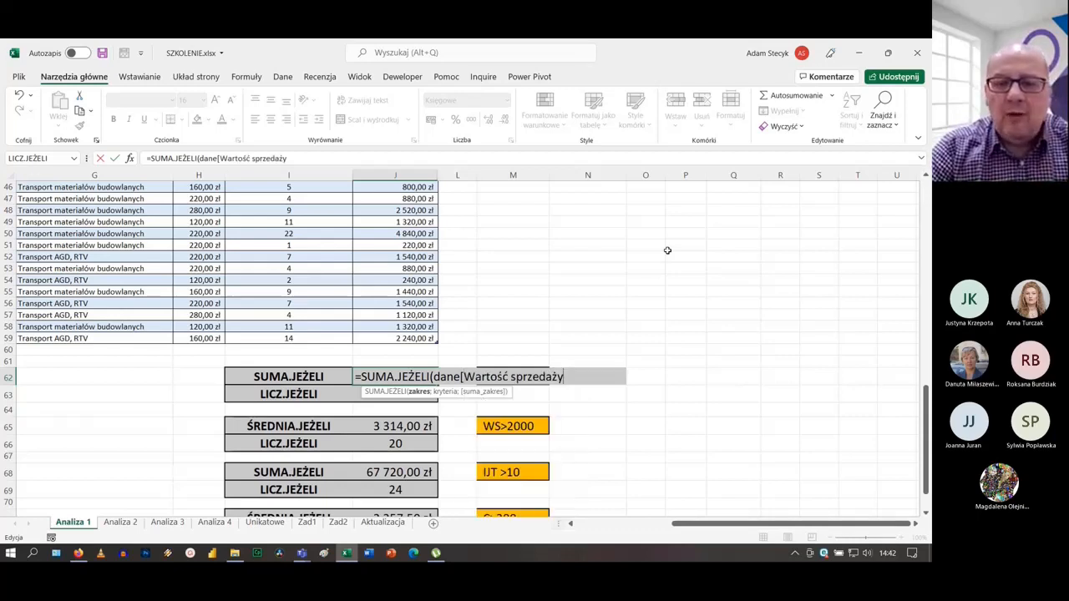
{"action": "type", "text": "]"}
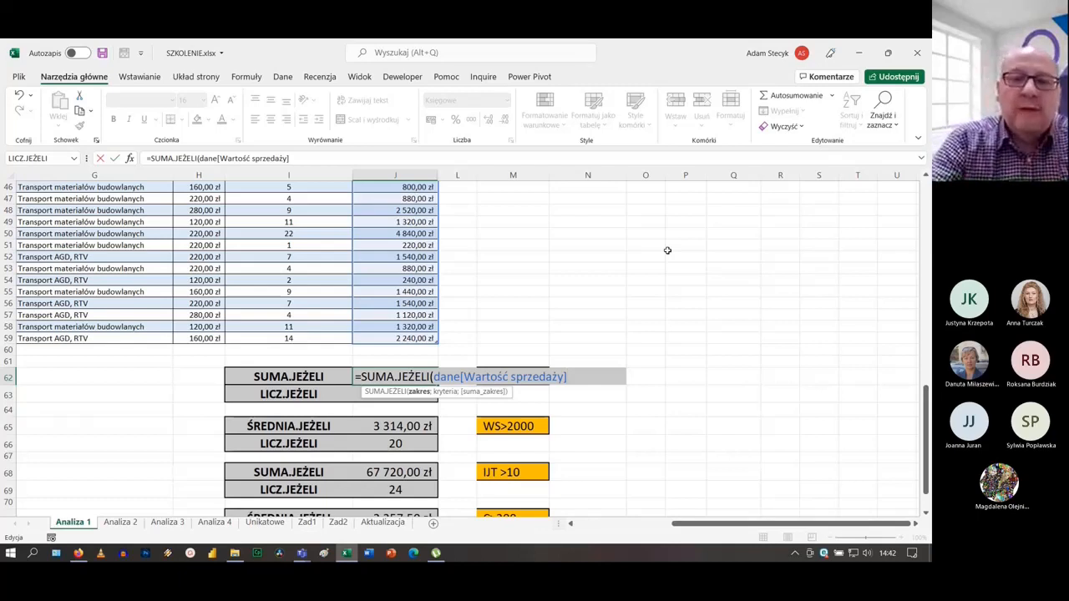
Complete the SUMA.JEŻELI formula in J62 with the criterion ">1000"
{"action": "type", "text": ";"}
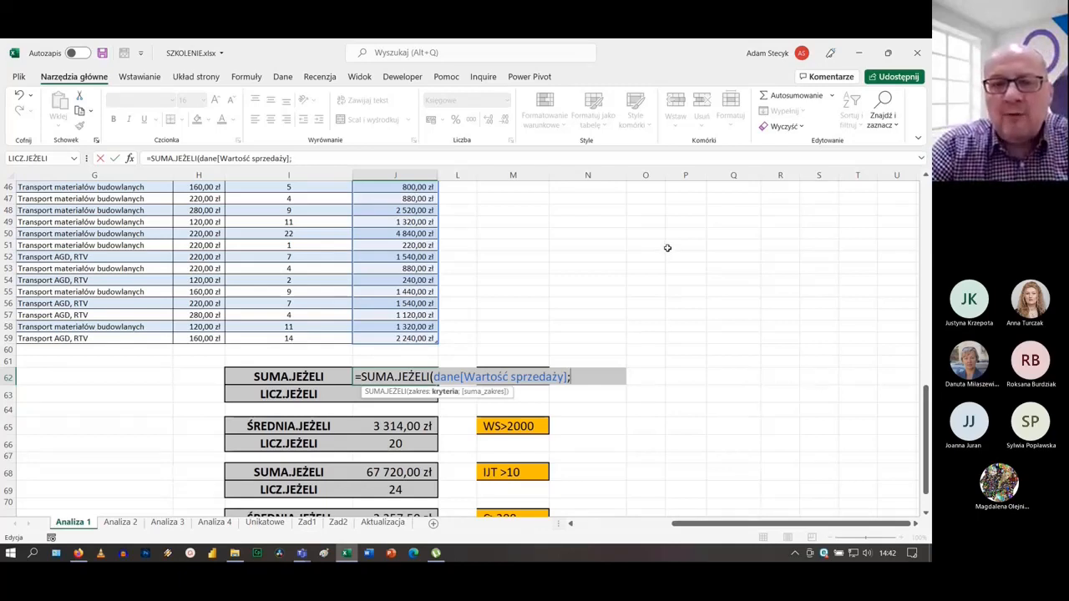
{"action": "type", "text": "\""}
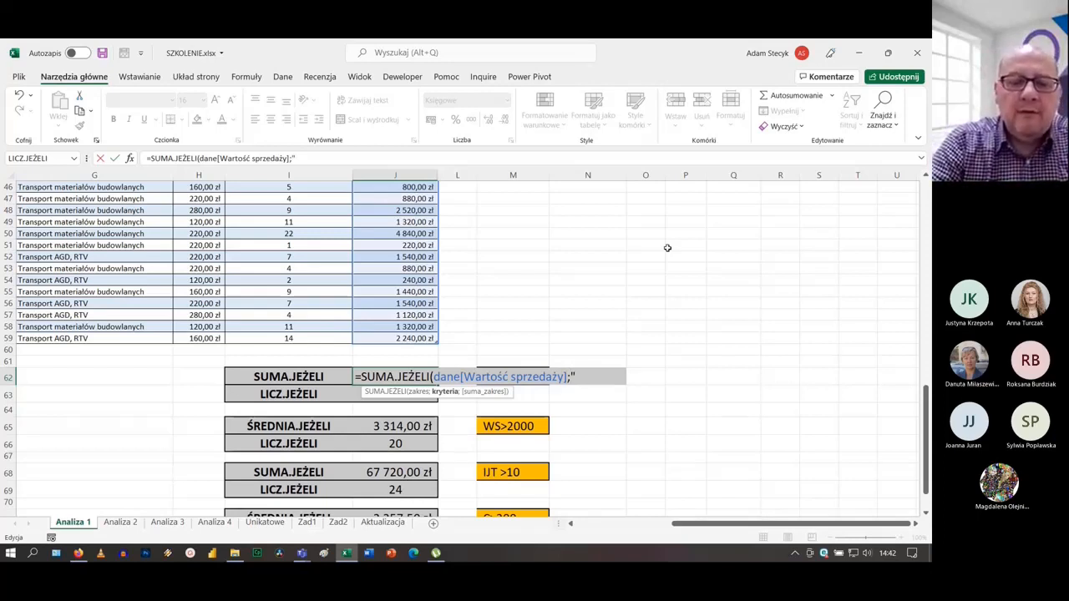
{"action": "type", "text": ">1000\")"}
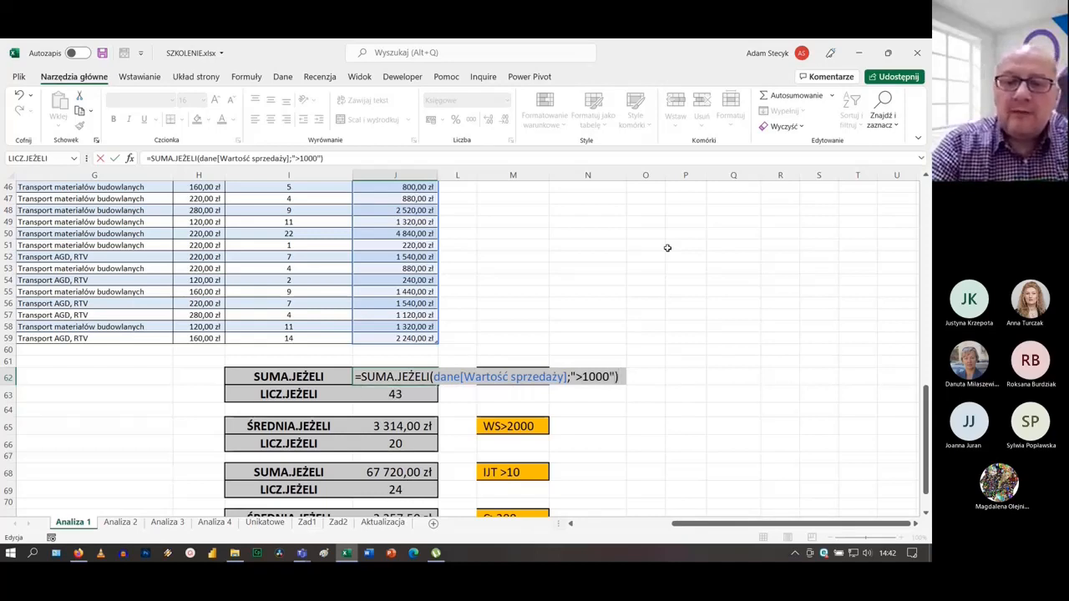
{"action": "key", "text": "Return"}
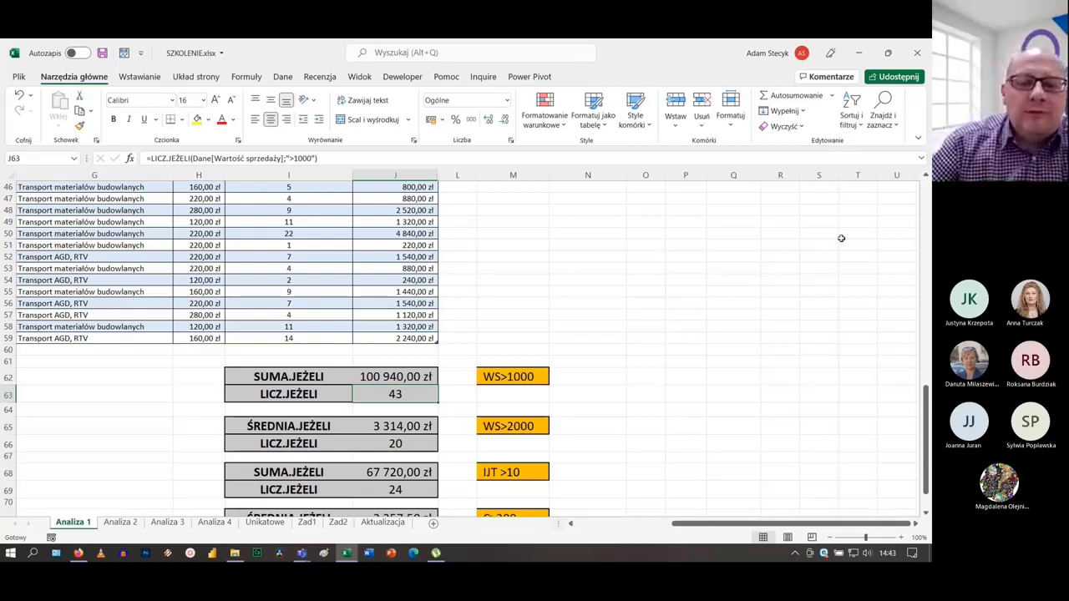
Try extending the table with record number 59 in cell A60, and undo the addition
{"action": "left_click", "coordinate": [570, 524]}
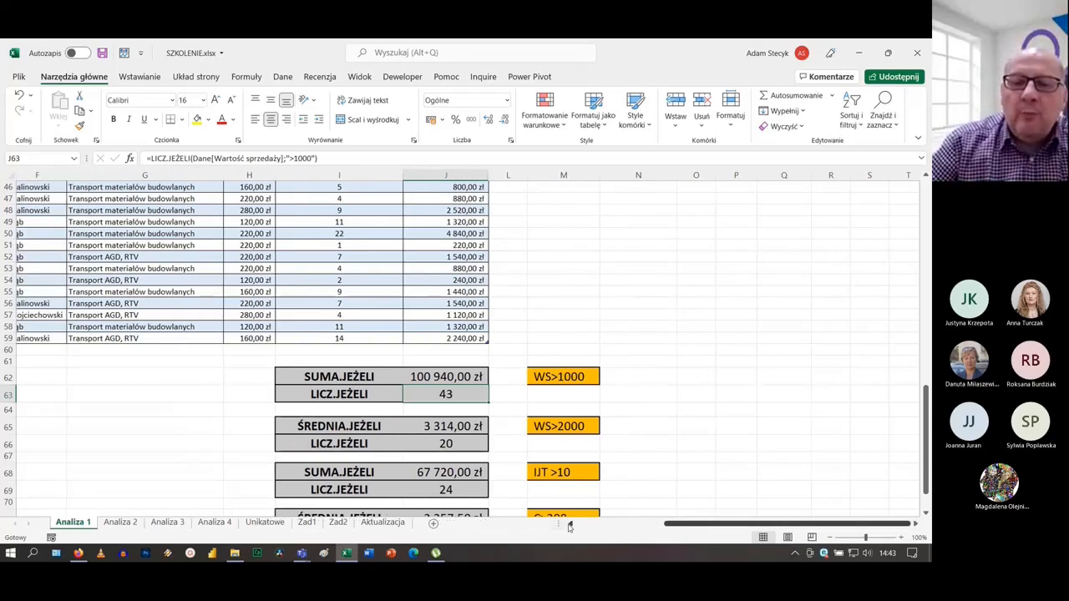
{"action": "left_click", "coordinate": [36, 350]}
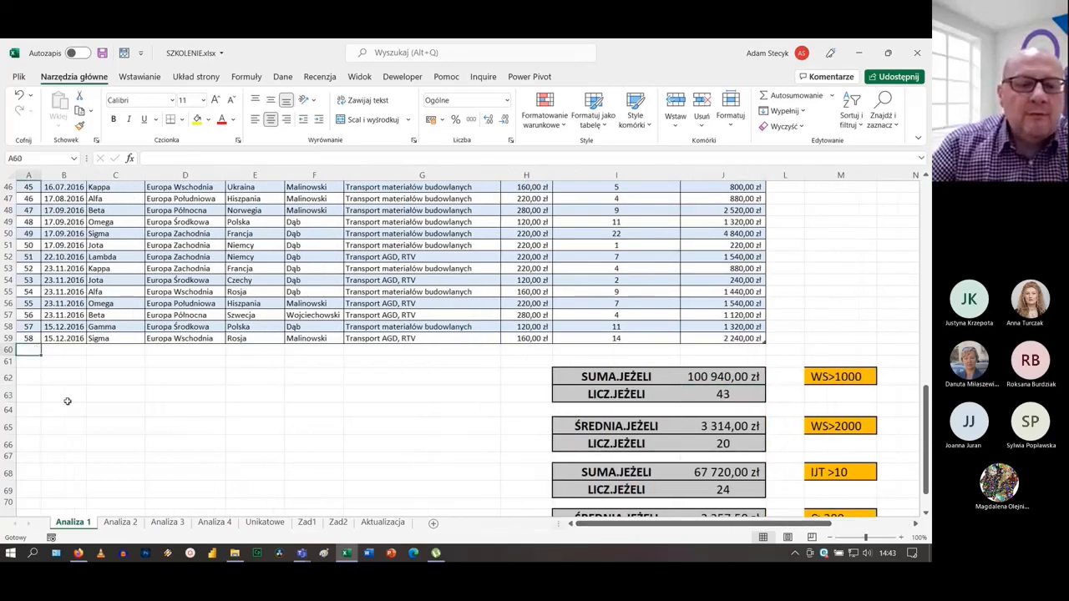
{"action": "type", "text": "59"}
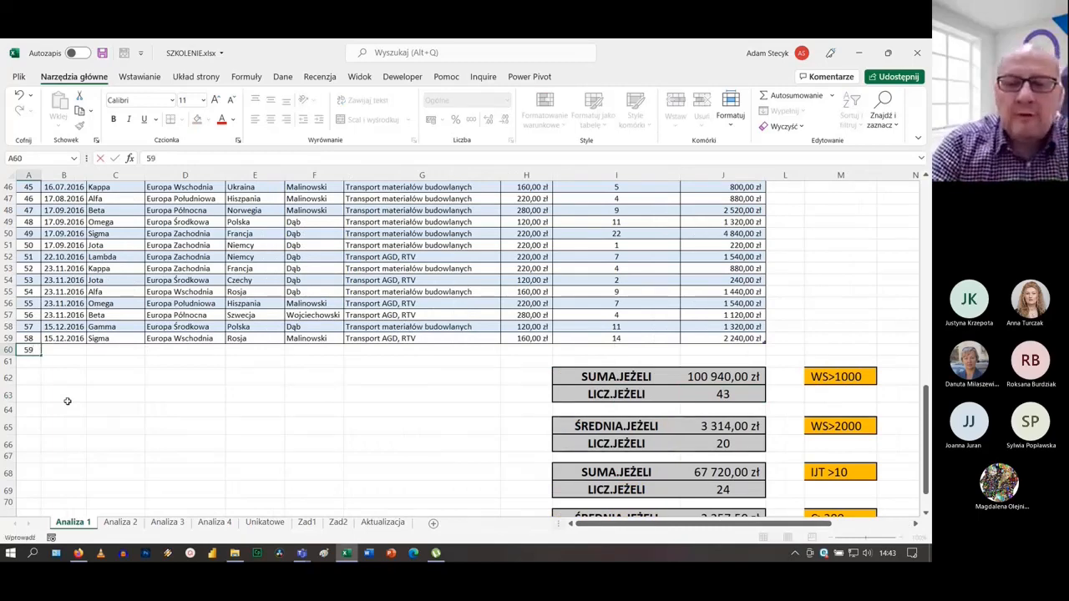
{"action": "key", "text": "Return"}
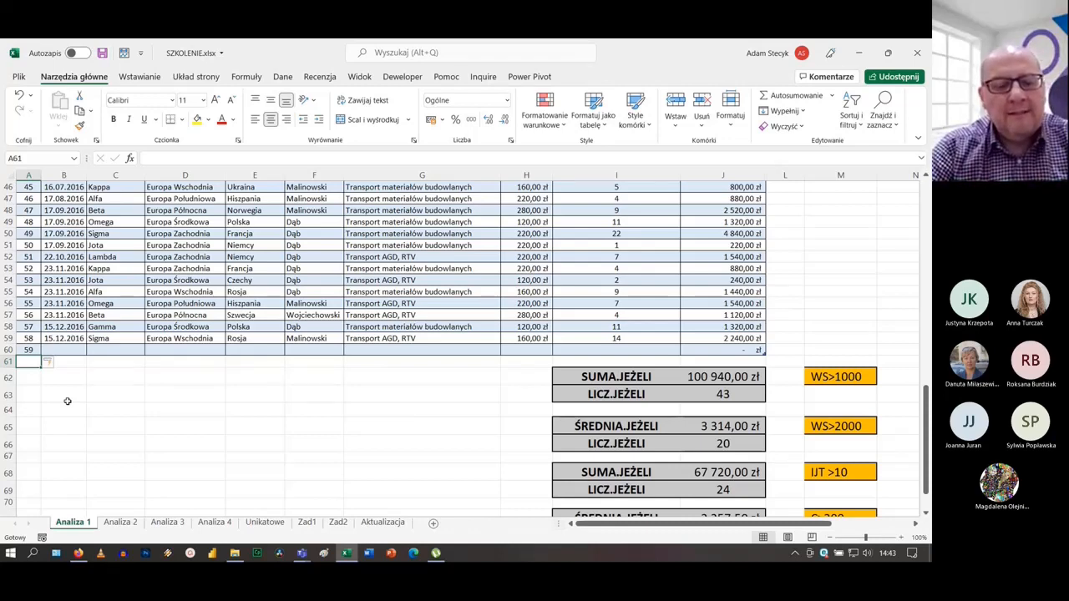
{"action": "key", "text": "ctrl+z"}
{"action": "key", "text": "Delete"}
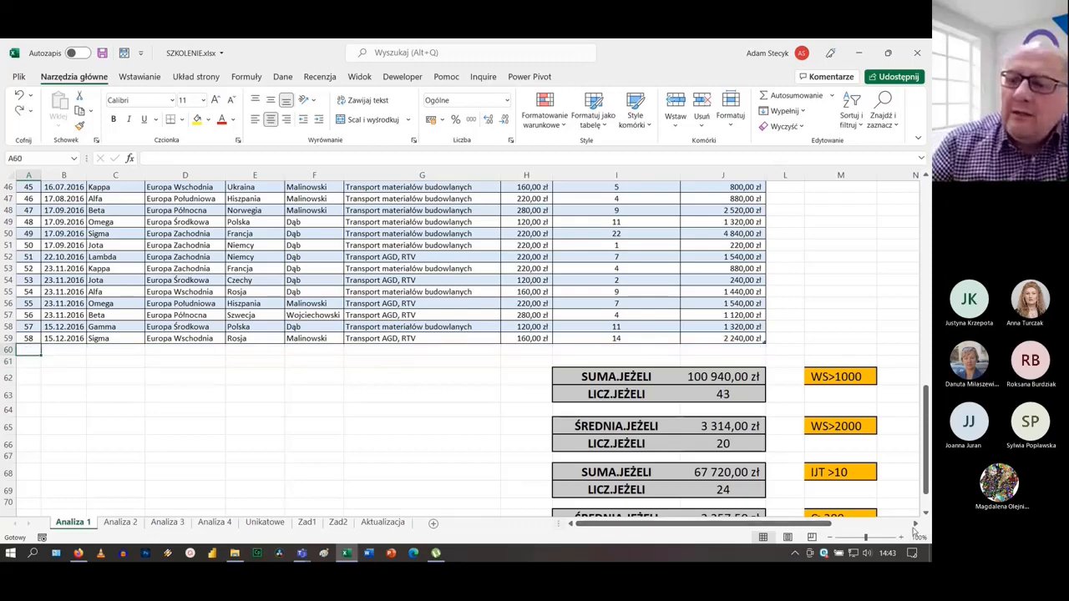
Examine the SUMA.JEŻELI formula in cell J62 and the Wartość sprzedaży table column it refers to
{"action": "left_click", "coordinate": [915, 523]}
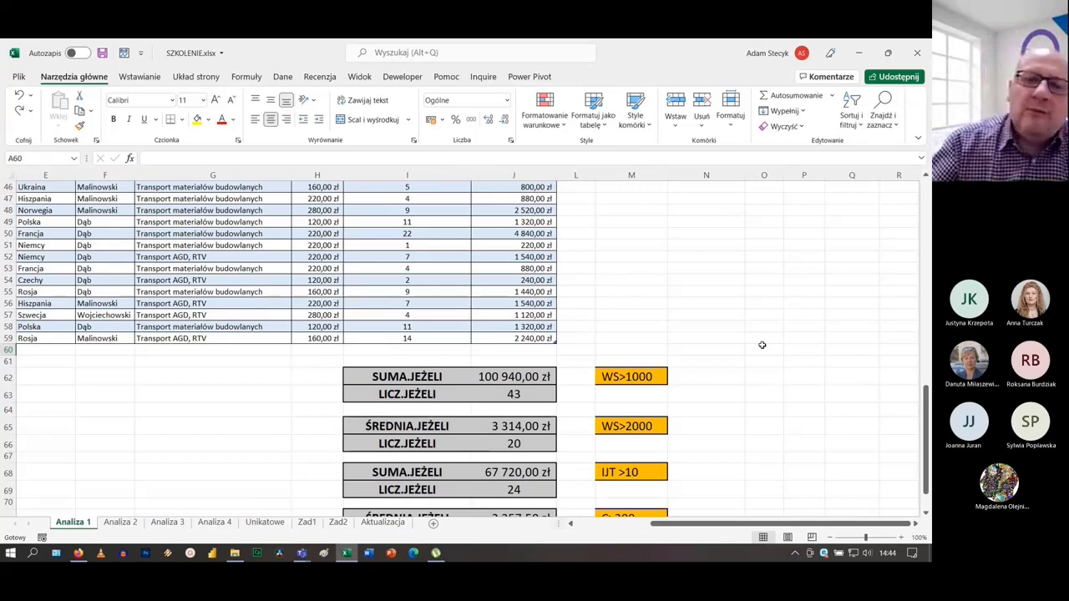
{"action": "left_click", "coordinate": [539, 373]}
{"action": "double_click", "coordinate": [539, 372]}
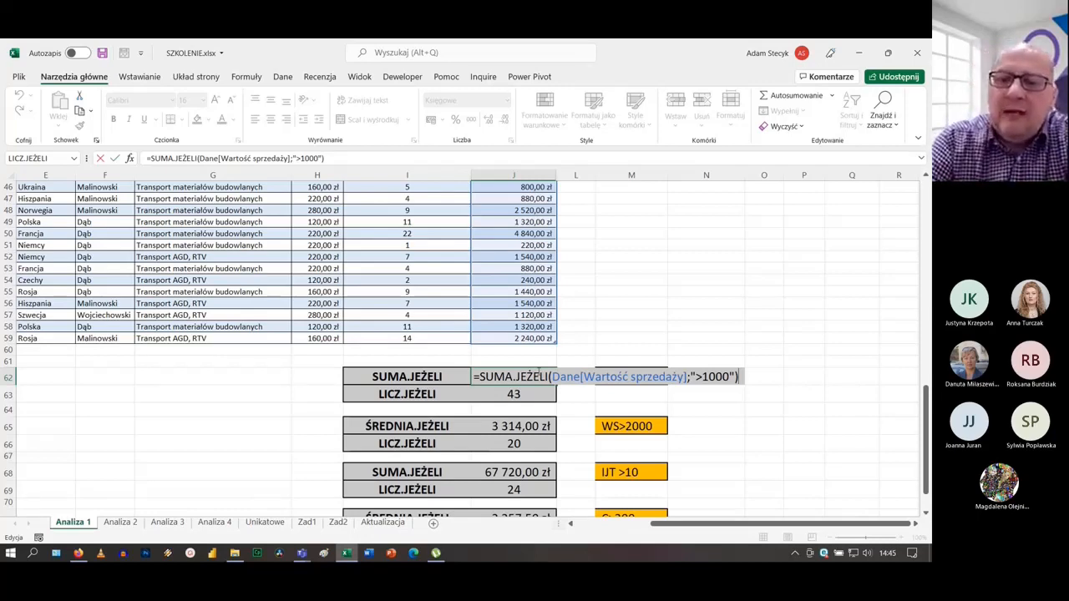
{"action": "key", "text": "Return"}
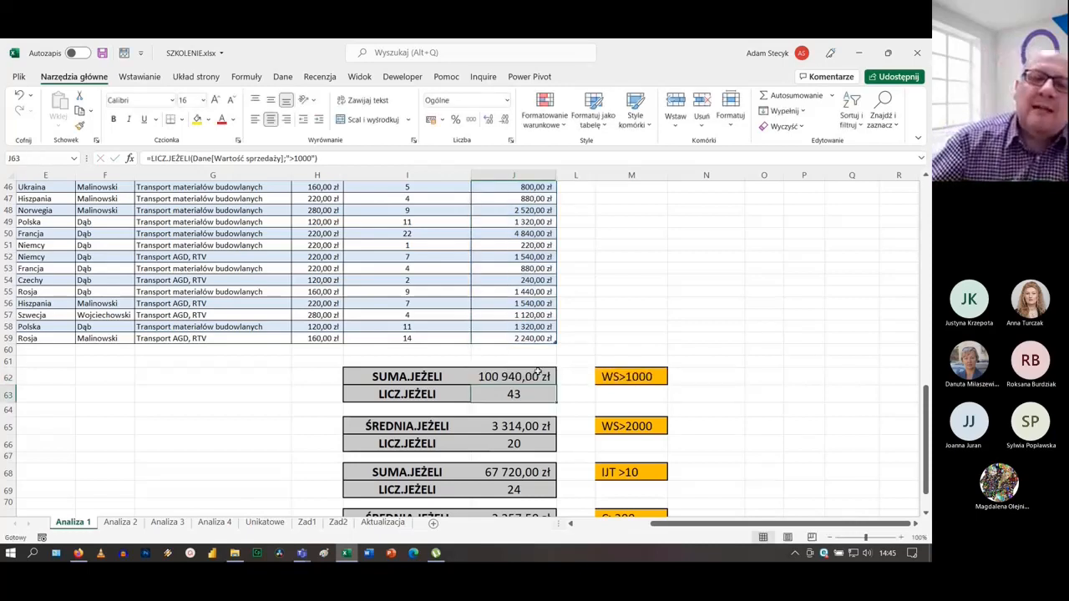
{"action": "left_click", "coordinate": [538, 374]}
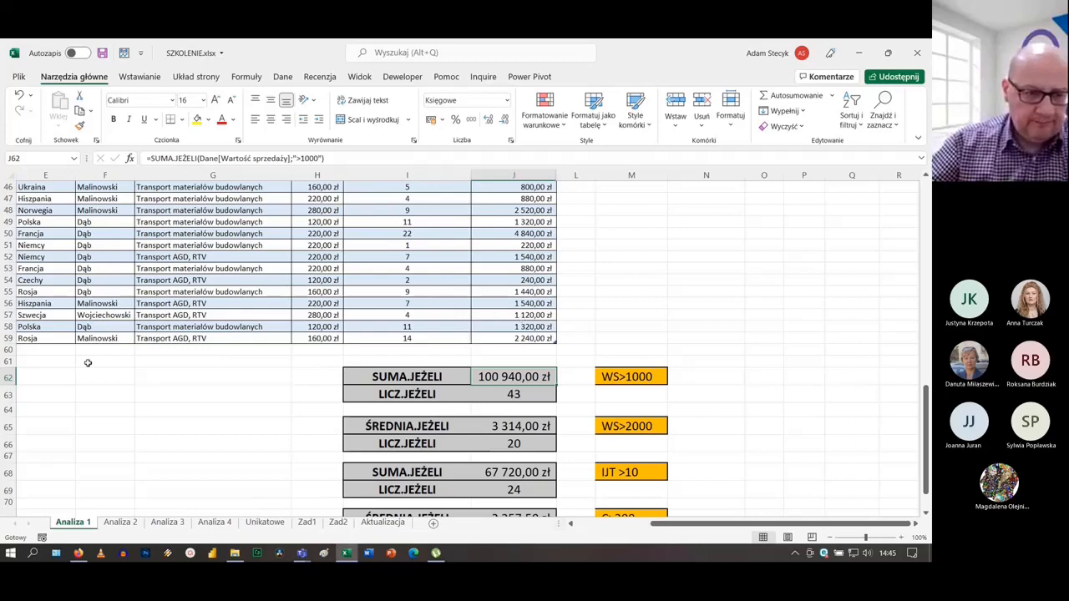
{"action": "scroll", "coordinate": [83, 327], "scroll_direction": "up", "scroll_amount": 1}
{"action": "scroll", "coordinate": [84, 327], "scroll_direction": "up", "scroll_amount": 15}
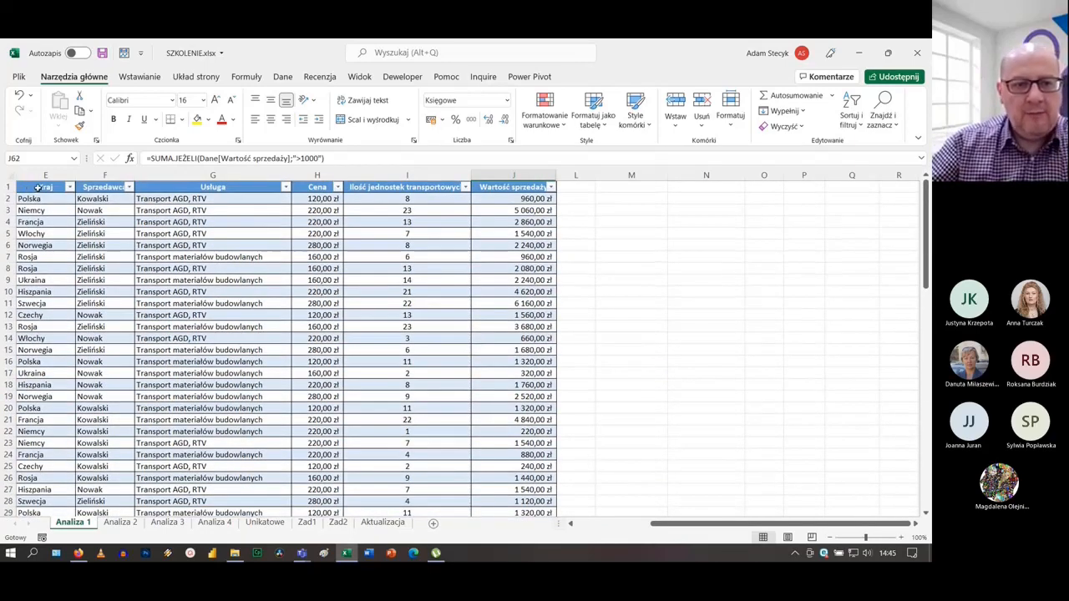
{"action": "scroll", "coordinate": [372, 219], "scroll_direction": "down", "scroll_amount": 16}
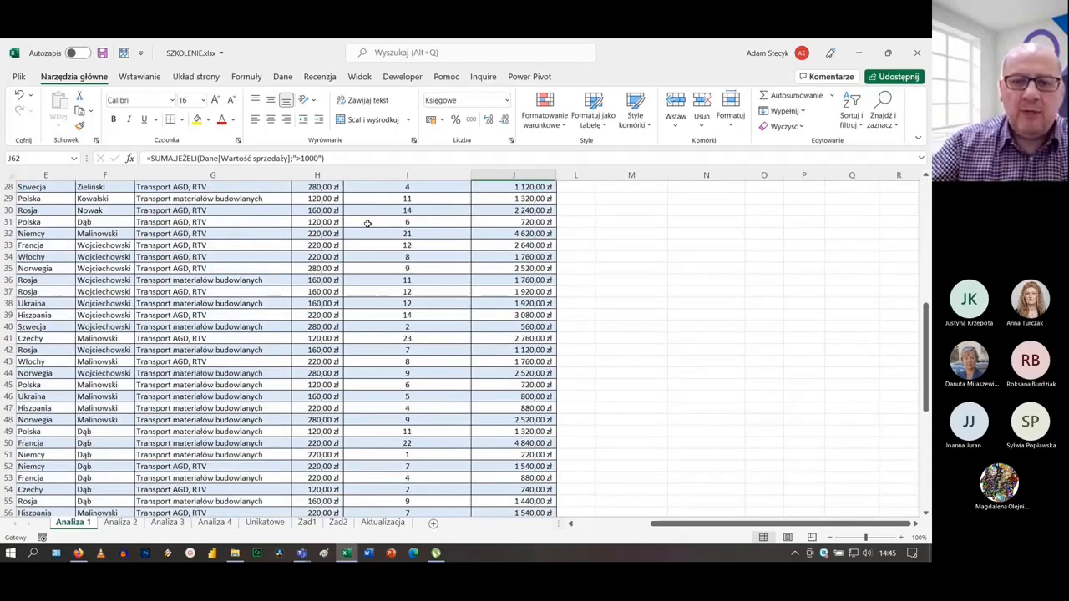
{"action": "left_click", "coordinate": [627, 278]}
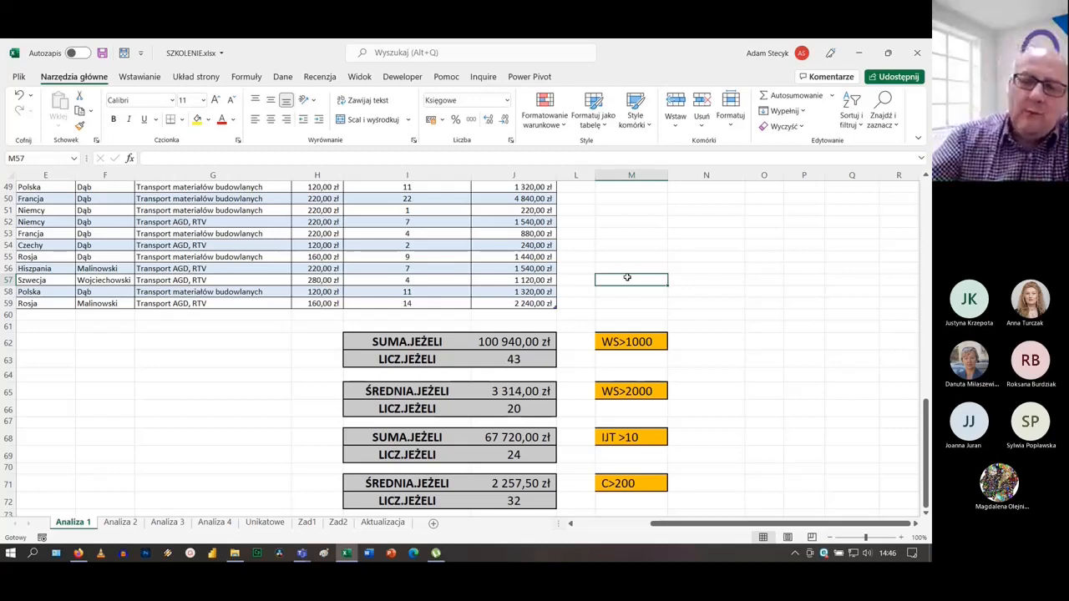
Erase the existing LICZ.JEŻELI formula in cell J63 back to =LICZ, keeping the cell open for editing
{"action": "left_click", "coordinate": [544, 355]}
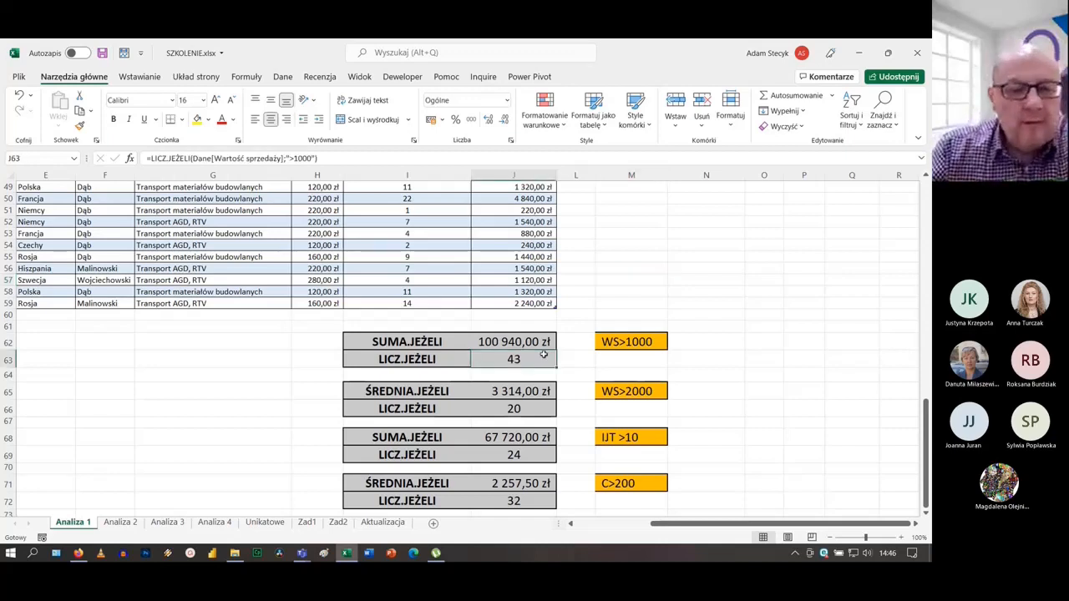
{"action": "double_click", "coordinate": [544, 355]}
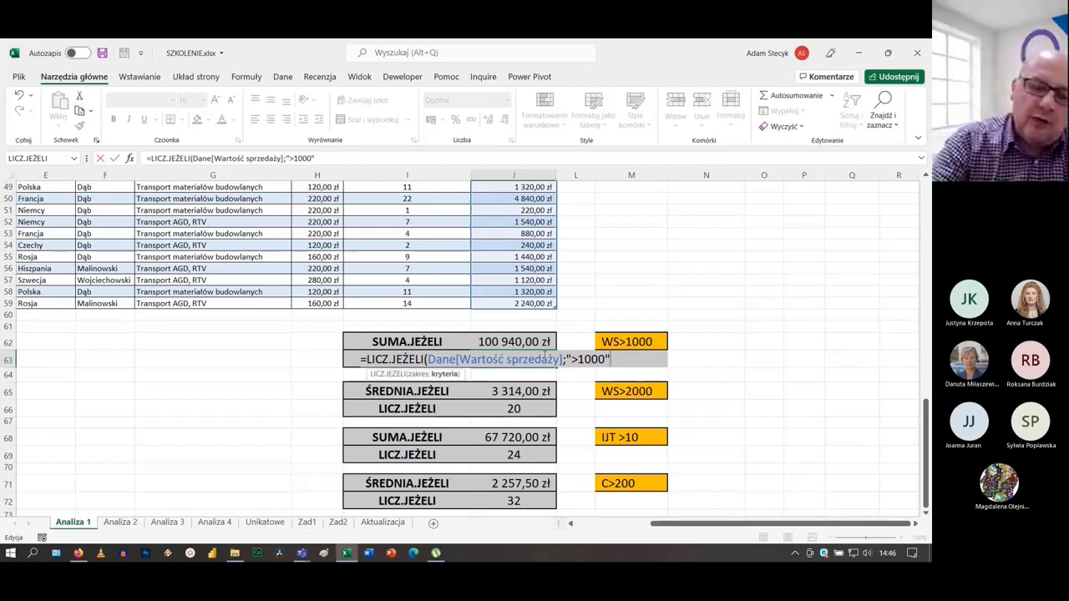
{"action": "key", "text": "BackSpace"}
{"action": "key", "text": "BackSpace"}
{"action": "key", "text": "BackSpace"}
{"action": "key", "text": "BackSpace"}
{"action": "key", "text": "BackSpace"}
{"action": "key", "text": "BackSpace"}
{"action": "key", "text": "BackSpace"}
{"action": "key", "text": "BackSpace"}
{"action": "key", "text": "BackSpace"}
{"action": "key", "text": "BackSpace"}
{"action": "key", "text": "BackSpace"}
{"action": "key", "text": "BackSpace"}
{"action": "key", "text": "BackSpace"}
{"action": "key", "text": "BackSpace"}
{"action": "key", "text": "BackSpace"}
{"action": "key", "text": "BackSpace"}
{"action": "key", "text": "BackSpace"}
{"action": "key", "text": "BackSpace"}
{"action": "key", "text": "BackSpace"}
{"action": "key", "text": "BackSpace"}
{"action": "key", "text": "BackSpace"}
{"action": "key", "text": "BackSpace"}
{"action": "key", "text": "BackSpace"}
{"action": "key", "text": "BackSpace"}
{"action": "key", "text": "BackSpace"}
{"action": "key", "text": "BackSpace"}
{"action": "key", "text": "BackSpace"}
{"action": "key", "text": "BackSpace"}
{"action": "key", "text": "BackSpace"}
{"action": "key", "text": "BackSpace"}
{"action": "key", "text": "BackSpace"}
{"action": "key", "text": "BackSpace"}
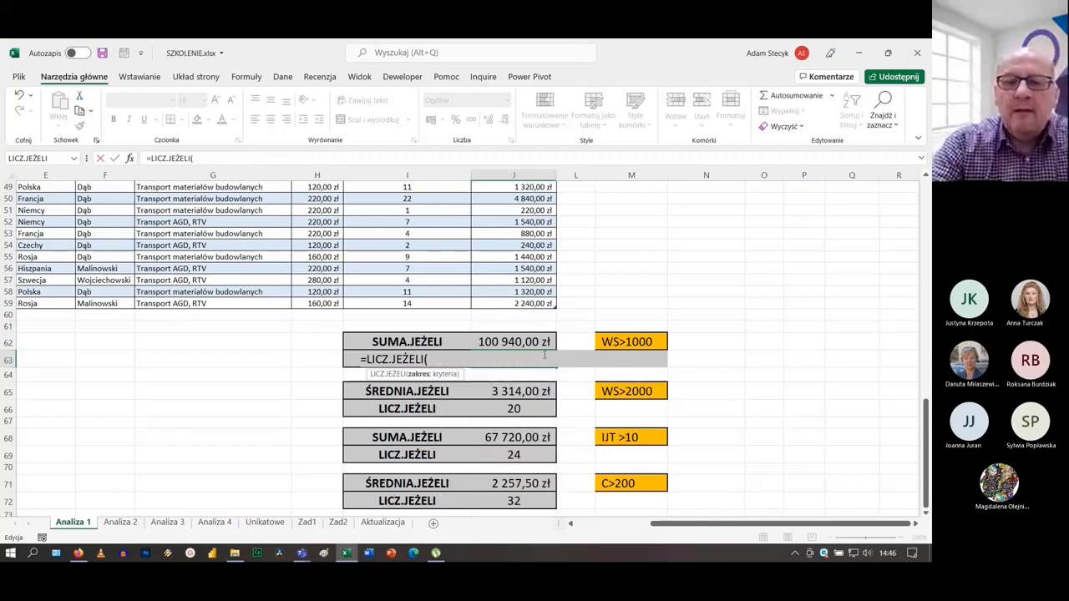
{"action": "key", "text": "BackSpace"}
{"action": "key", "text": "BackSpace"}
{"action": "key", "text": "BackSpace"}
{"action": "key", "text": "BackSpace"}
{"action": "key", "text": "BackSpace"}
{"action": "key", "text": "BackSpace"}
{"action": "key", "text": "BackSpace"}
{"action": "key", "text": "BackSpace"}
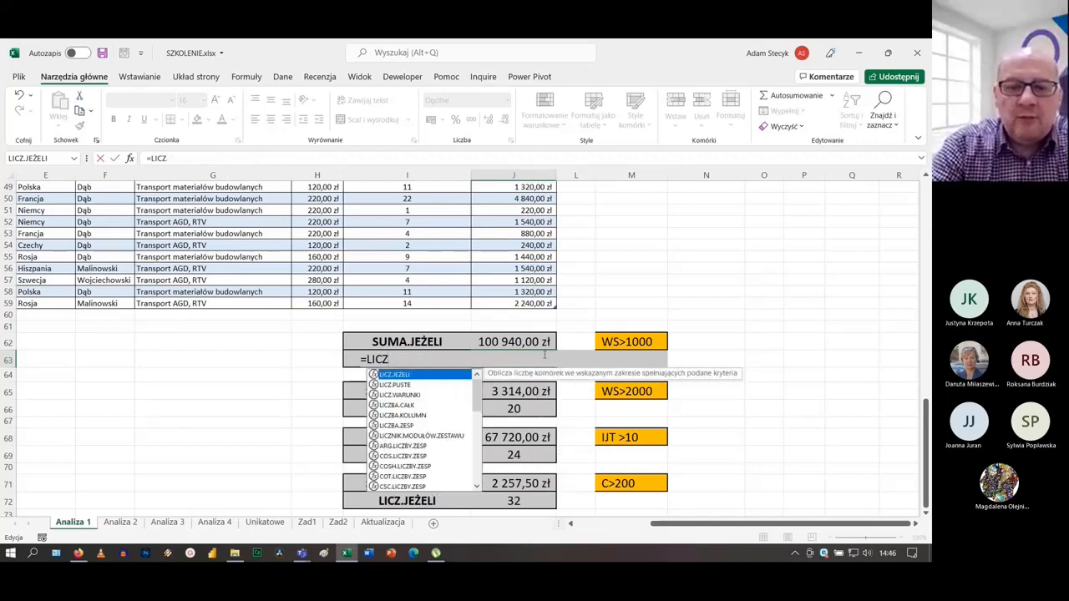
Complete the formula in cell J63 as =LICZ.JEŻELI(J2:J59;">1000") to count the sales values above 1000
{"action": "type", "text": "."}
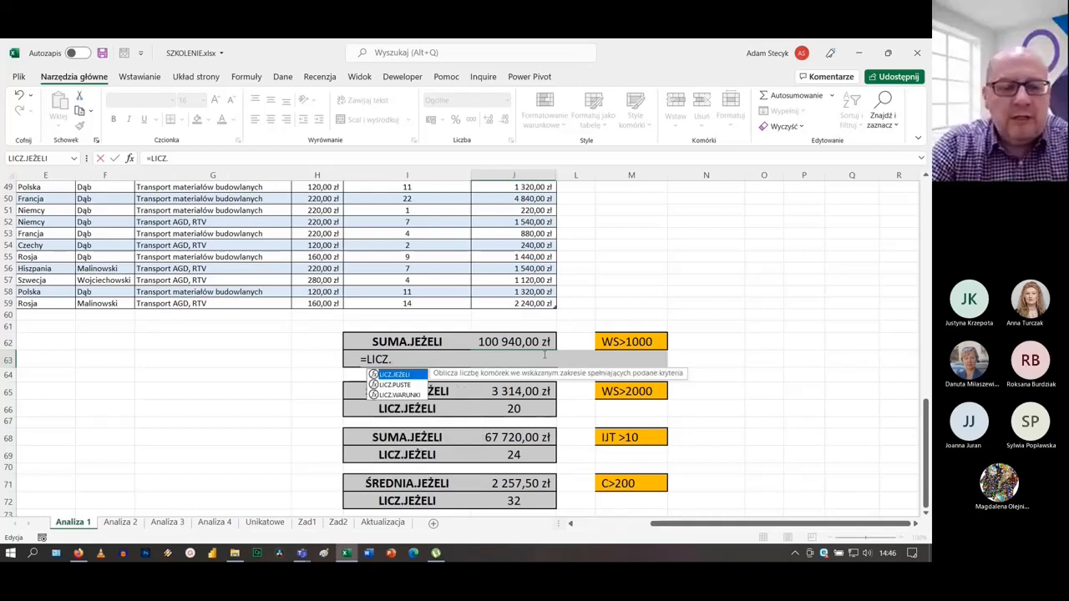
{"action": "key", "text": "Tab"}
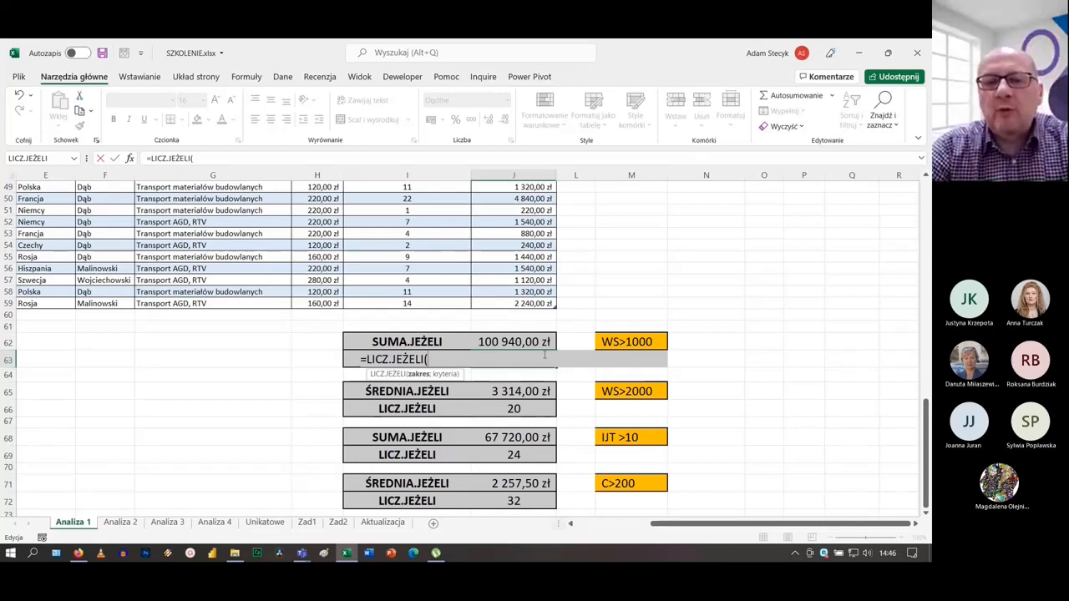
{"action": "type", "text": "j2"}
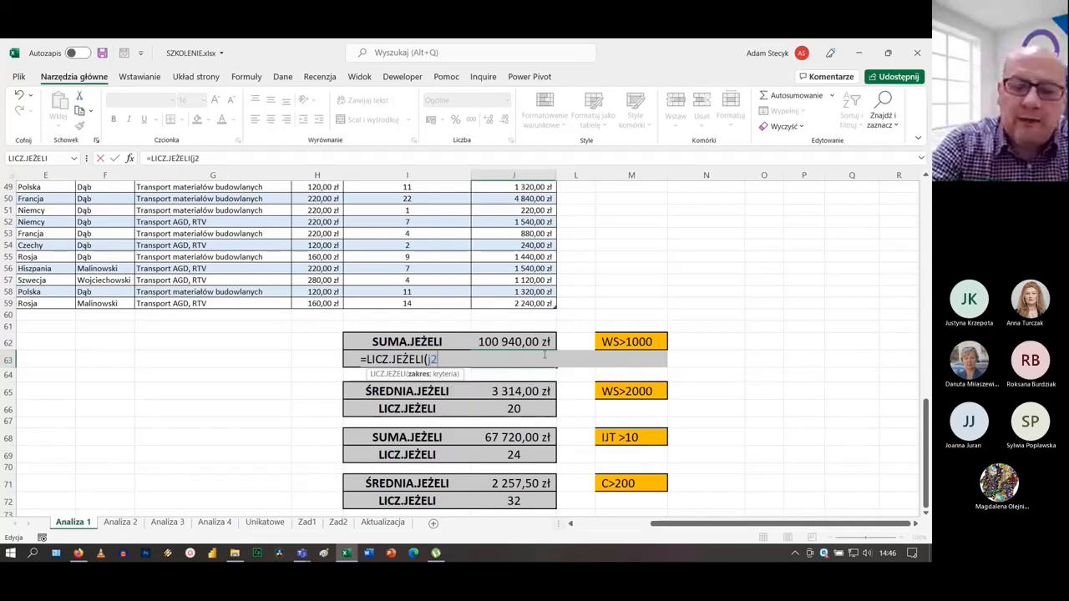
{"action": "type", "text": ":j5"}
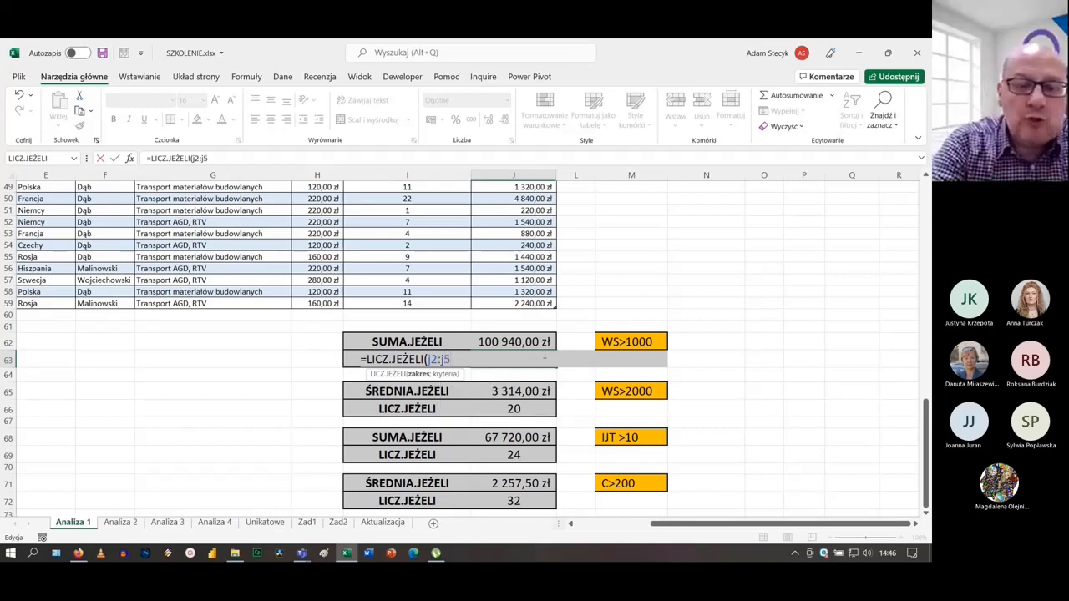
{"action": "type", "text": "9;"}
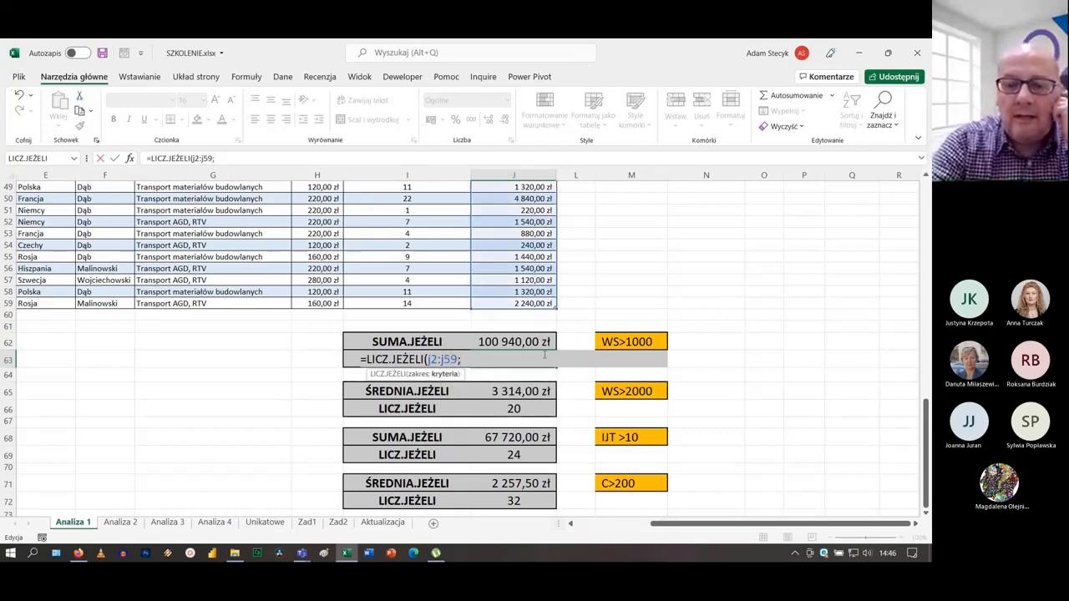
{"action": "type", "text": "\">10"}
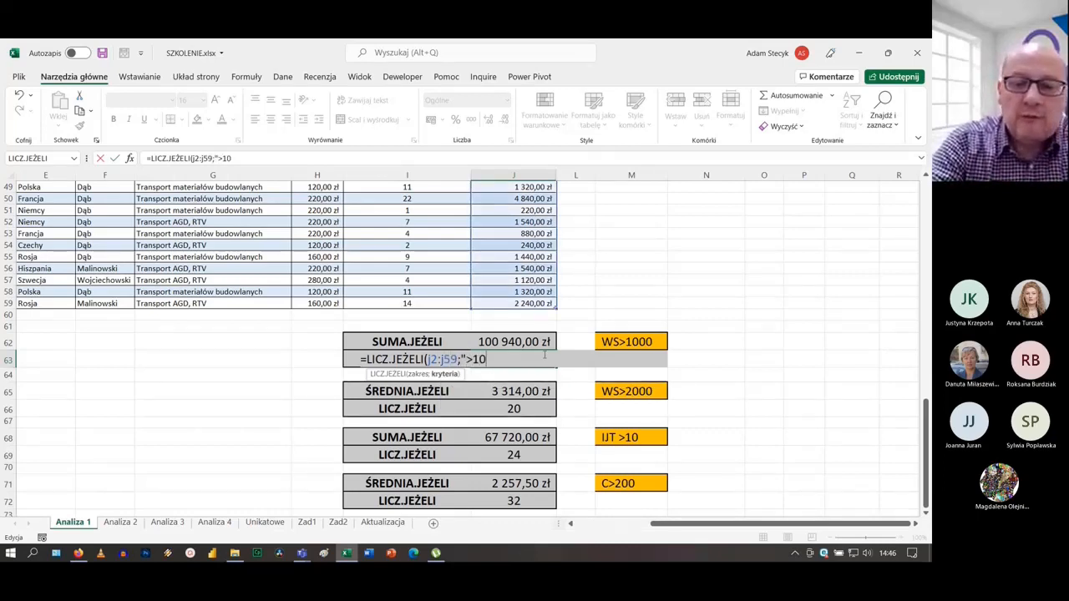
{"action": "type", "text": "00\""}
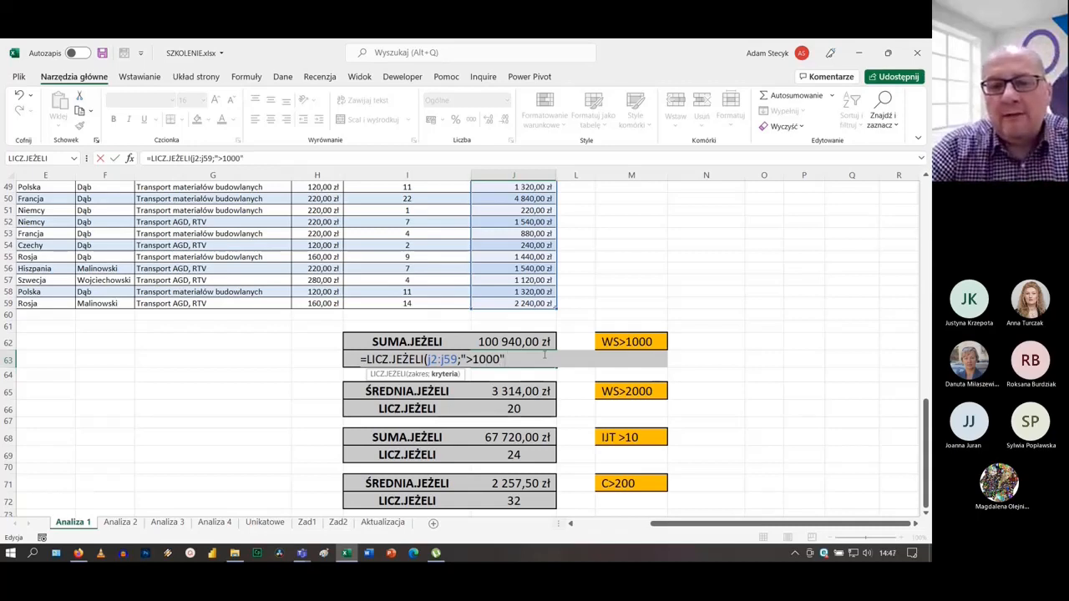
{"action": "type", "text": ")"}
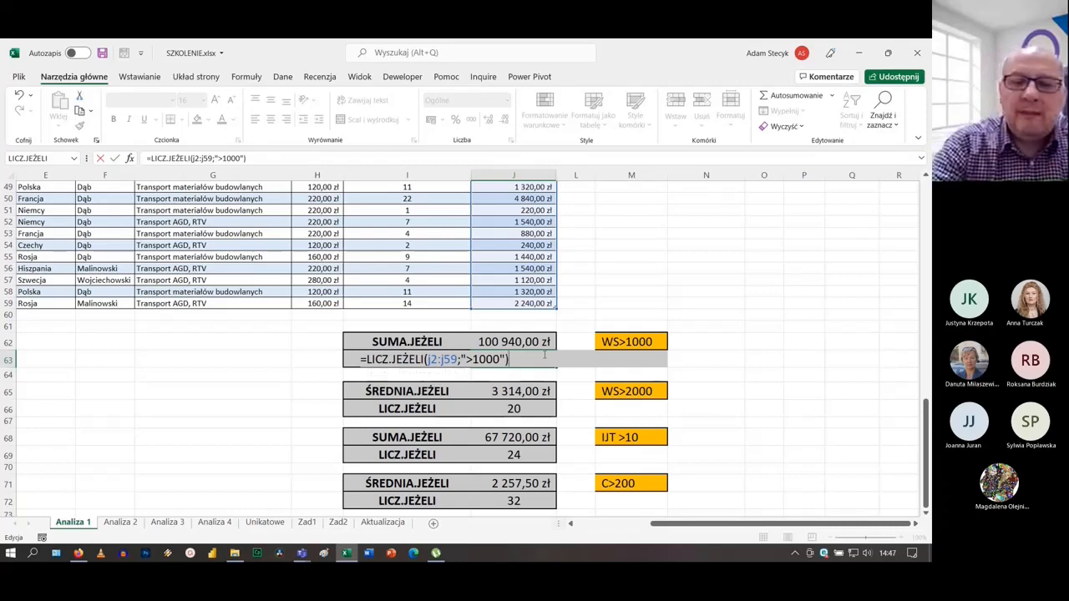
{"action": "key", "text": "Return"}
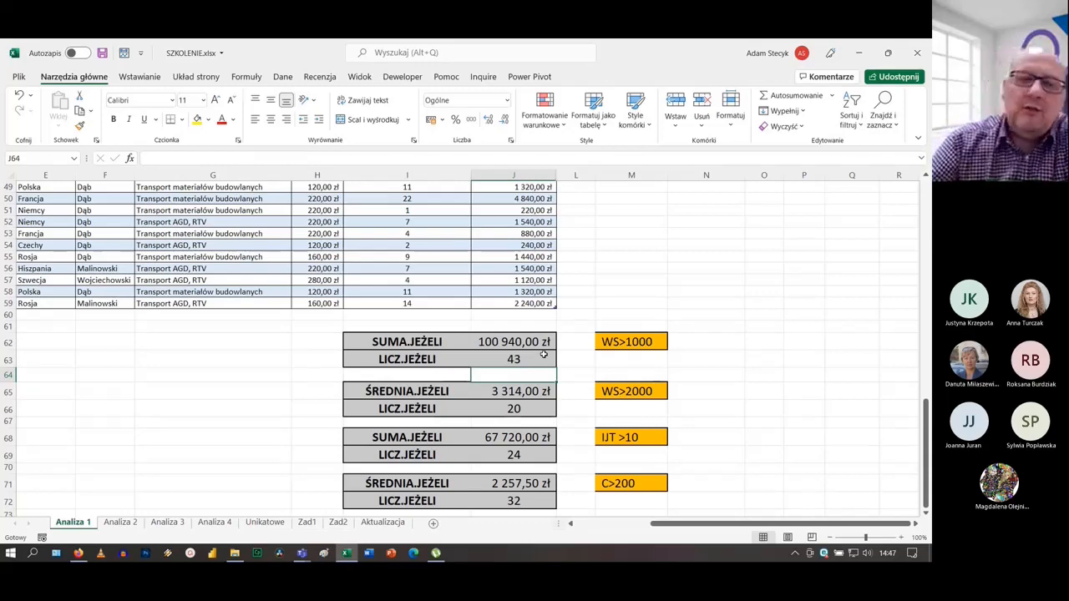
{"action": "left_click", "coordinate": [608, 303]}
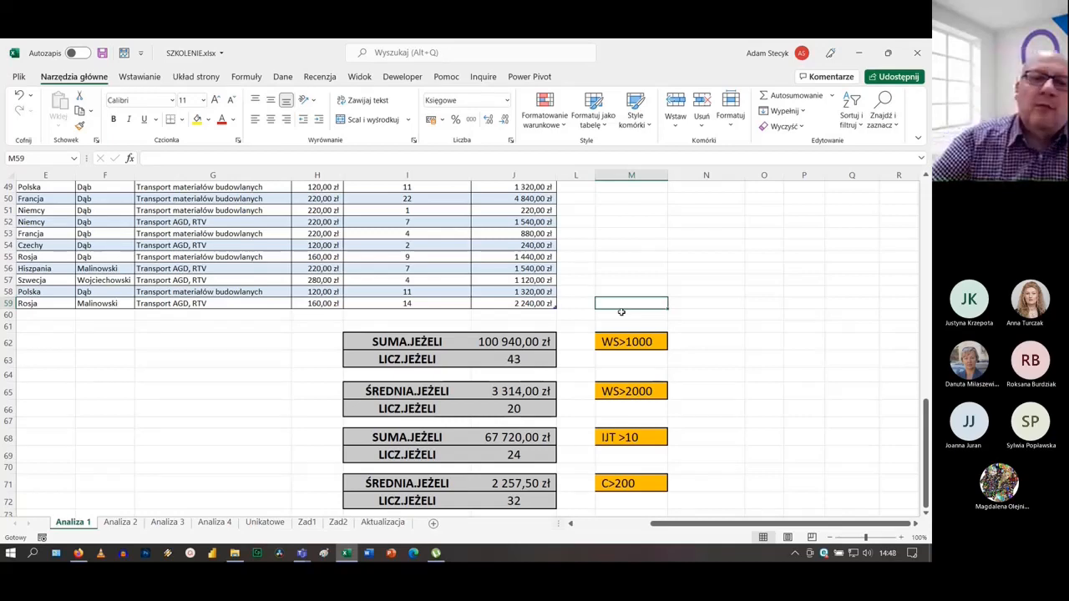
Examine the existing ŚREDNIA.JEŻELI formula in cell J65, leaving it as it is
{"action": "left_click", "coordinate": [529, 392]}
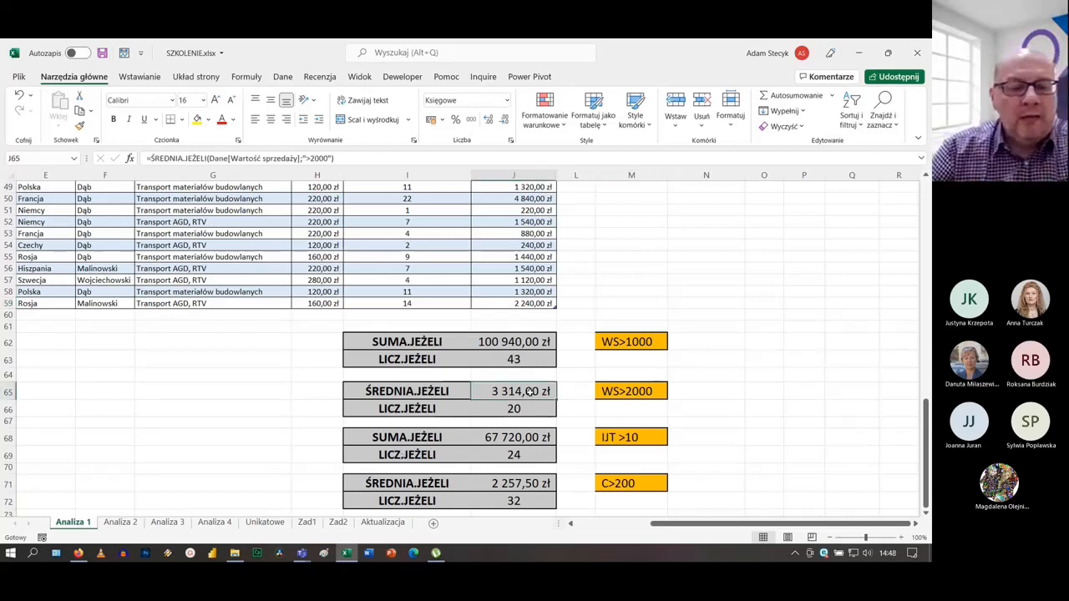
{"action": "double_click", "coordinate": [530, 391]}
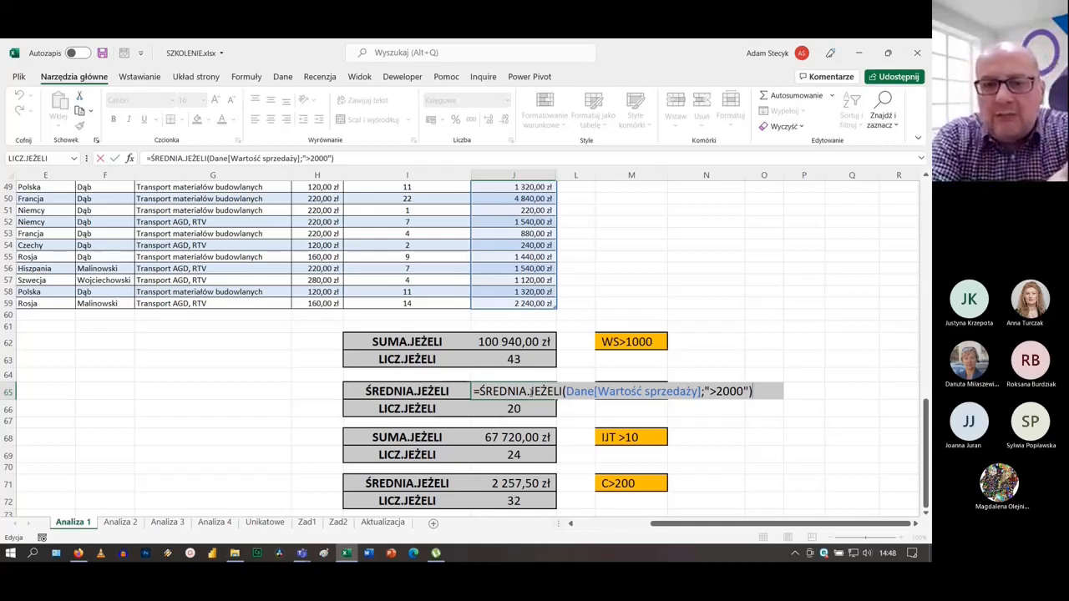
{"action": "key", "text": "ctrl+Return"}
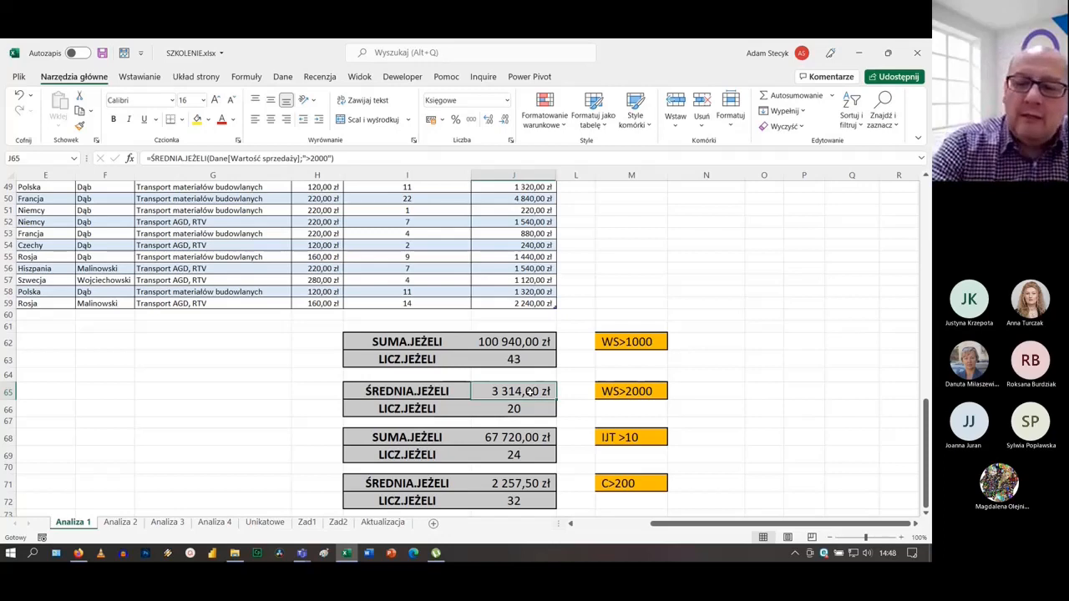
Clear cell J65 and start a new formula there with the ŚREDNIA.JEŻELI function
{"action": "key", "text": "Delete"}
{"action": "type", "text": "="}
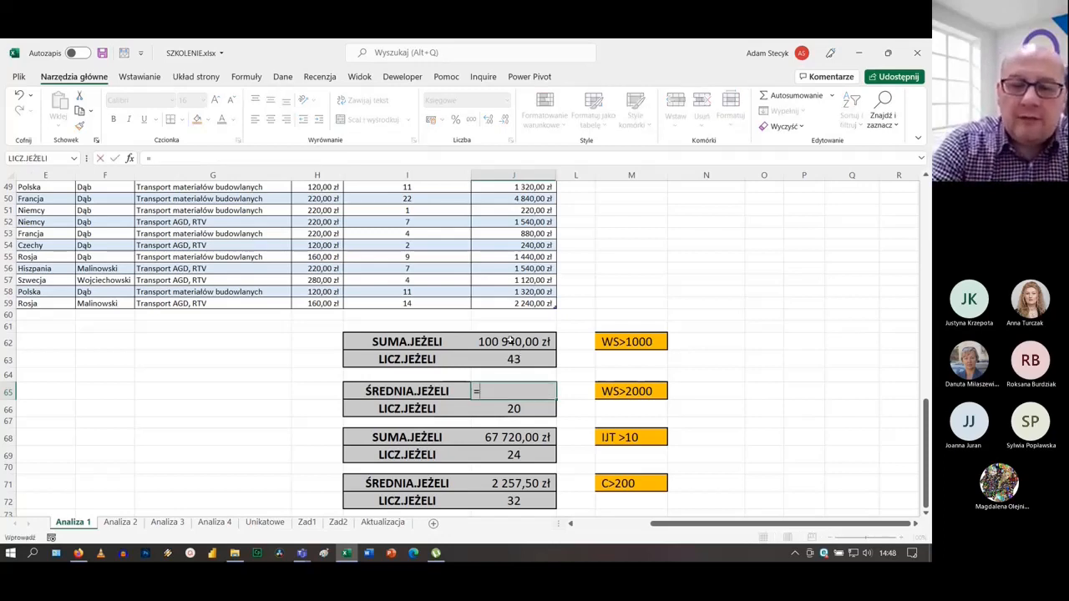
{"action": "type", "text": "średn"}
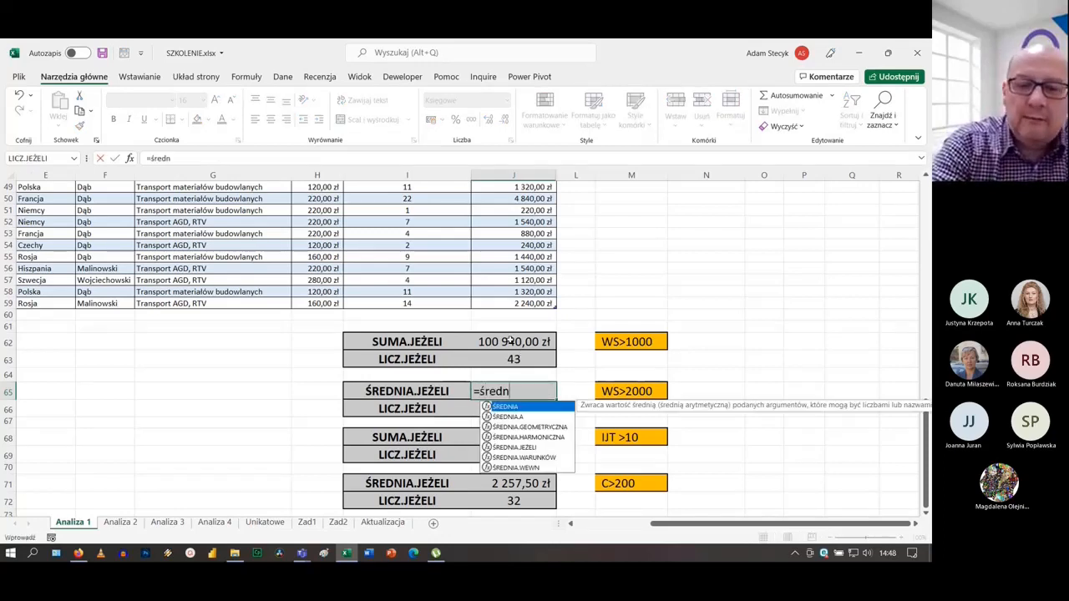
{"action": "type", "text": "ia."}
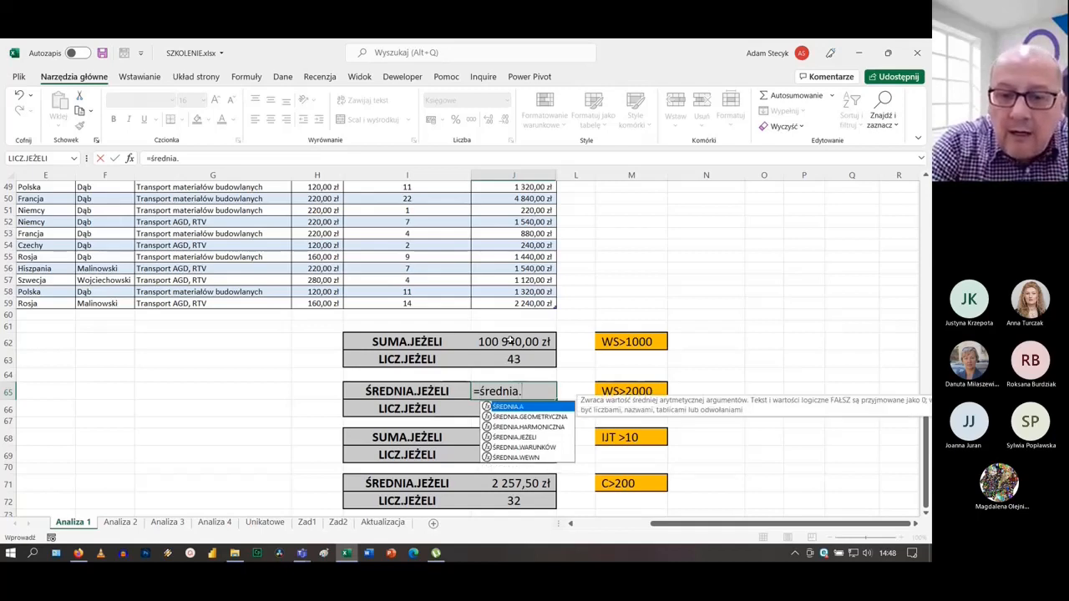
{"action": "key", "text": "Down"}
{"action": "key", "text": "Down"}
{"action": "key", "text": "Down"}
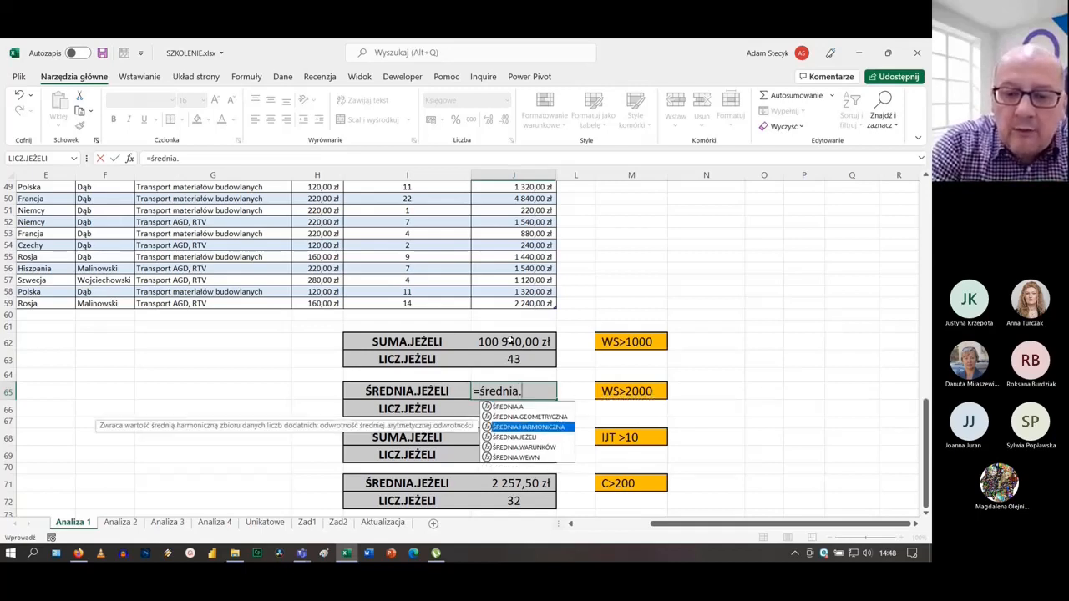
{"action": "key", "text": "Tab"}
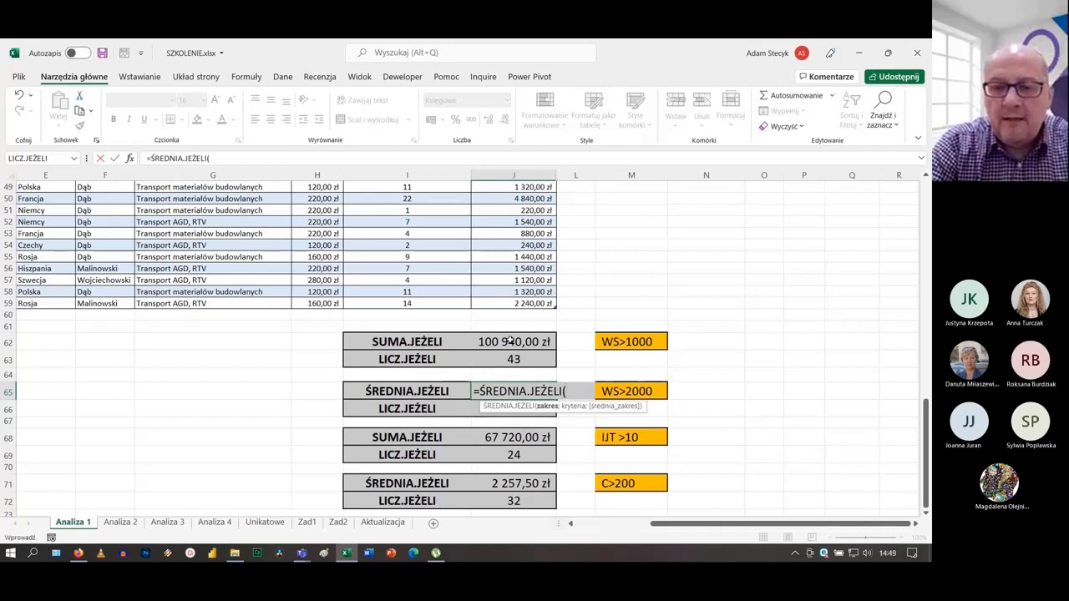
Complete the ŚREDNIA.JEŻELI formula in J65 with the range J2:J59 and the criterion ">2000"
{"action": "type", "text": "j2:"}
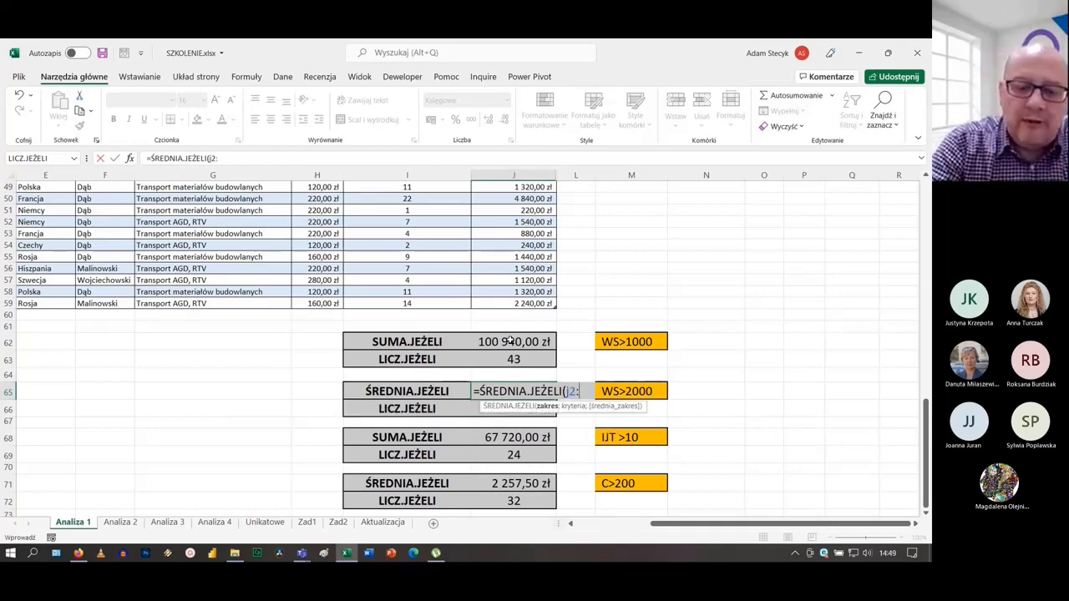
{"action": "type", "text": "j59"}
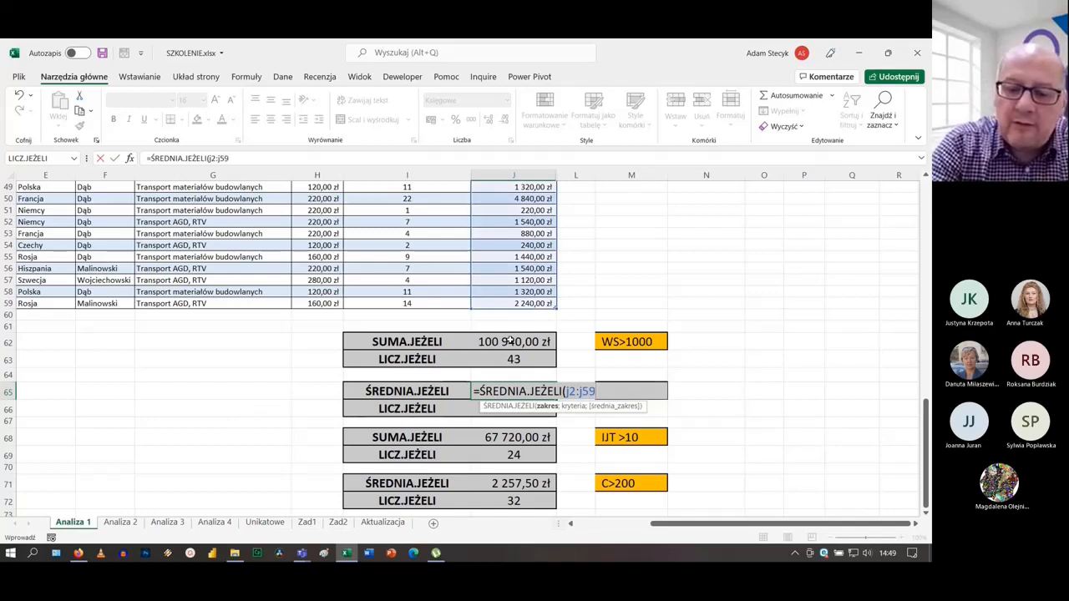
{"action": "type", "text": ";\""}
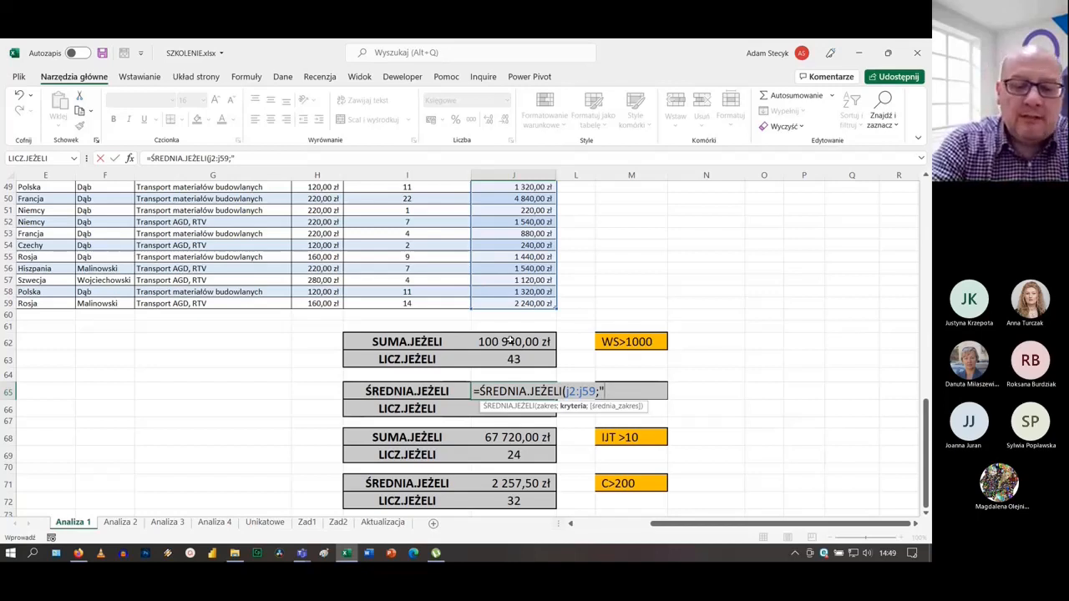
{"action": "type", "text": ">200"}
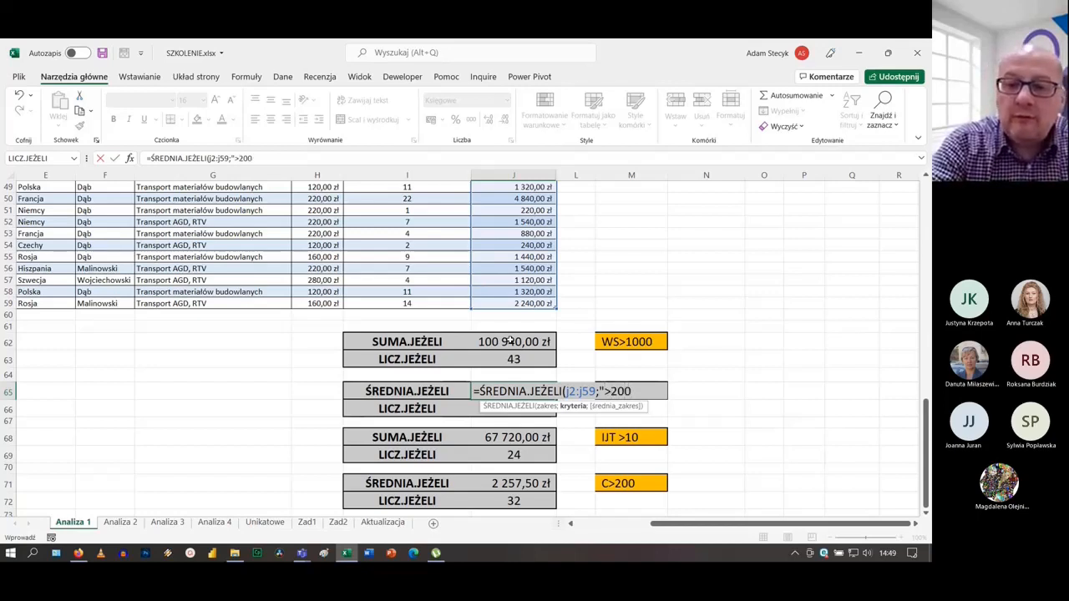
{"action": "type", "text": "0\""}
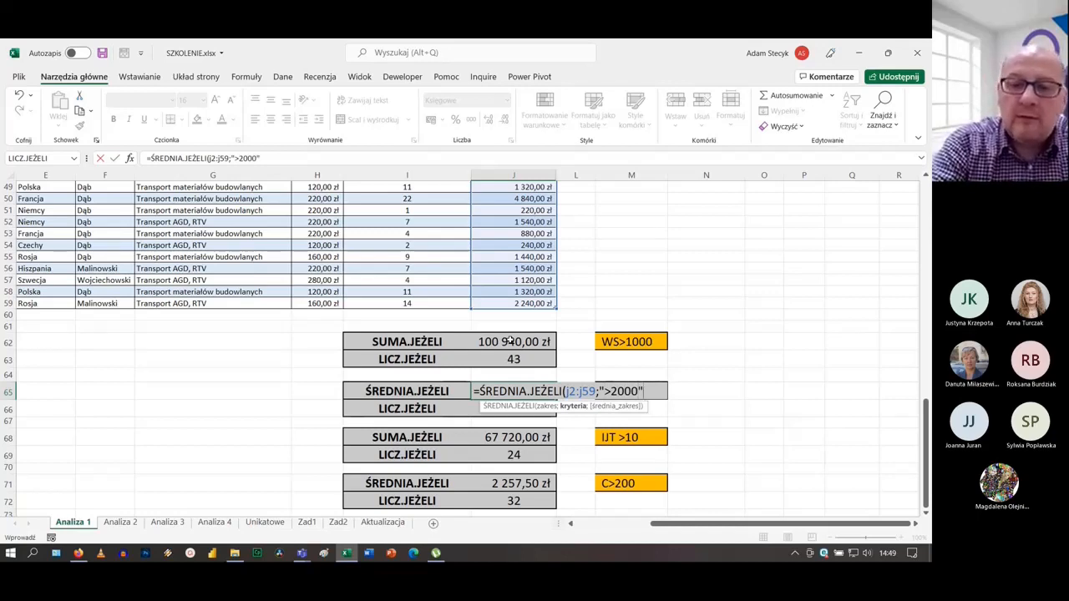
{"action": "type", "text": ")"}
{"action": "key", "text": "Return"}
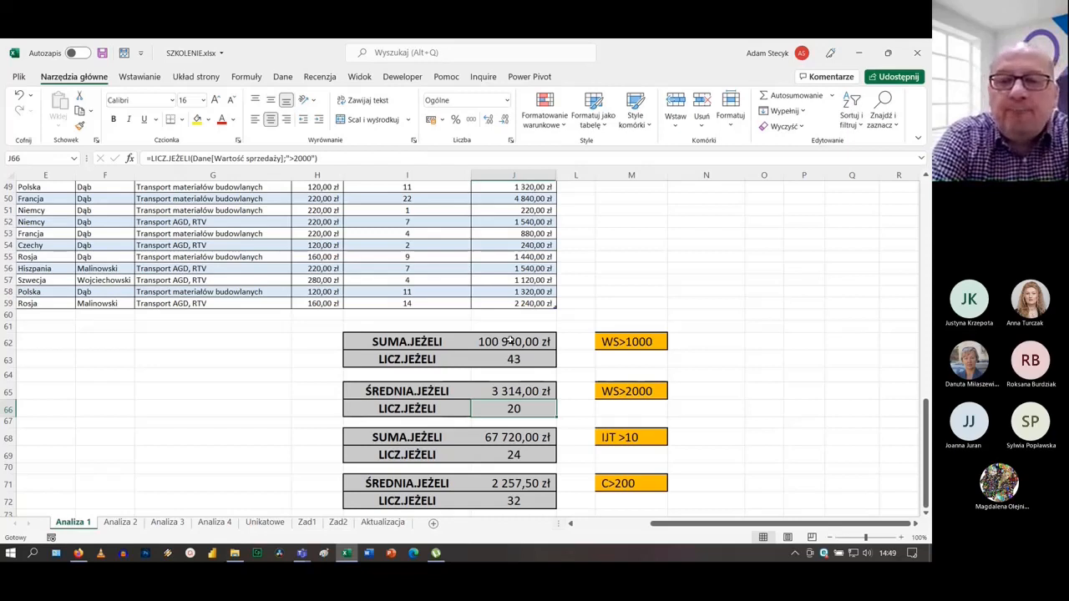
Replace the formula in cell J66 with =LICZ.JEŻELI(J2:J59;">2000") to count the sales values above 2000
{"action": "key", "text": "Delete"}
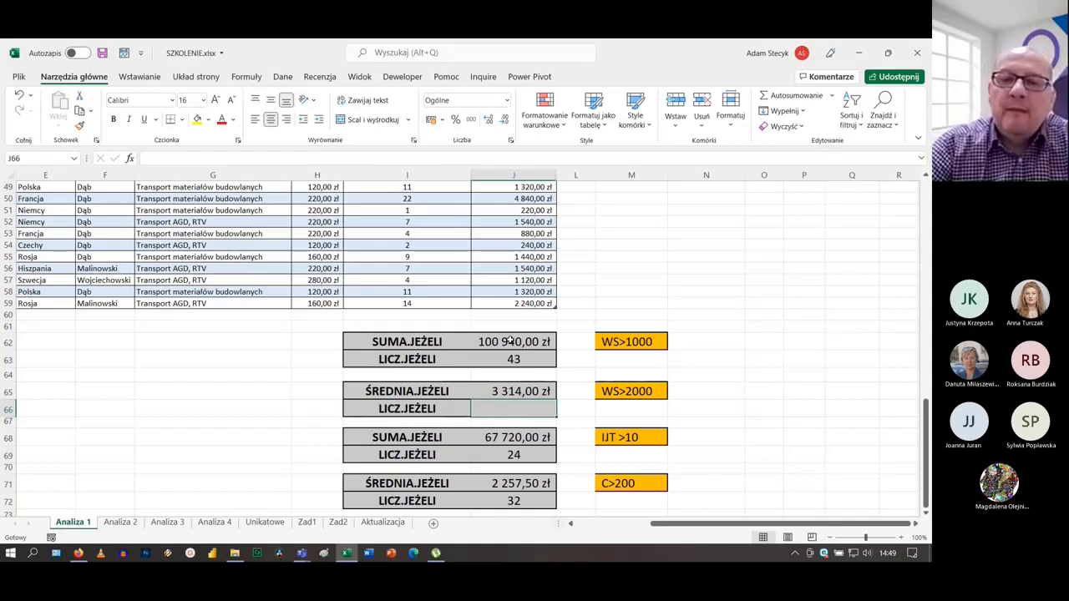
{"action": "type", "text": "=licz"}
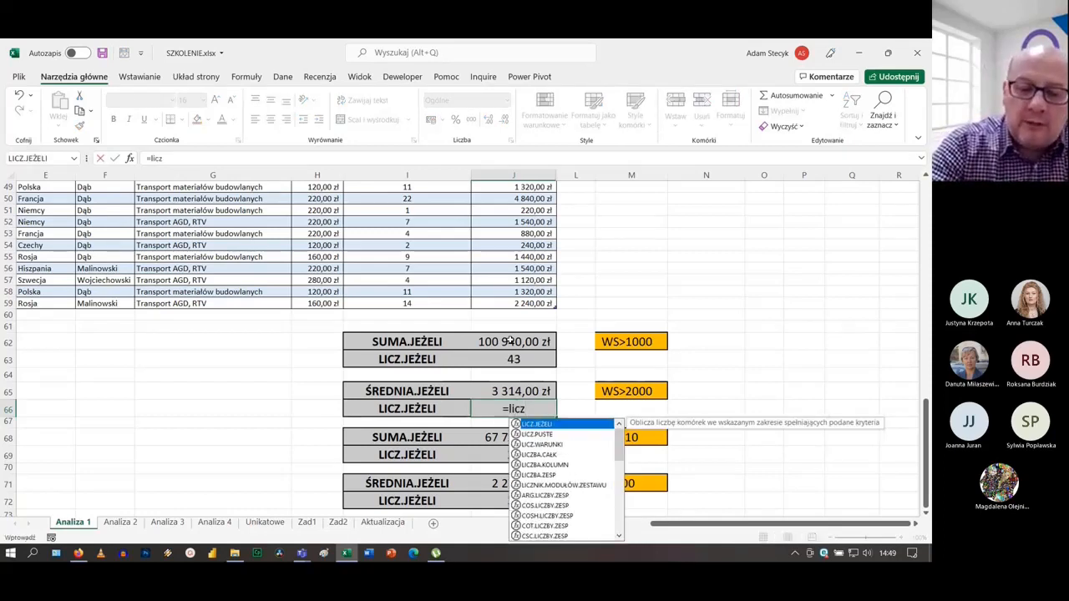
{"action": "type", "text": ".j"}
{"action": "key", "text": "Tab"}
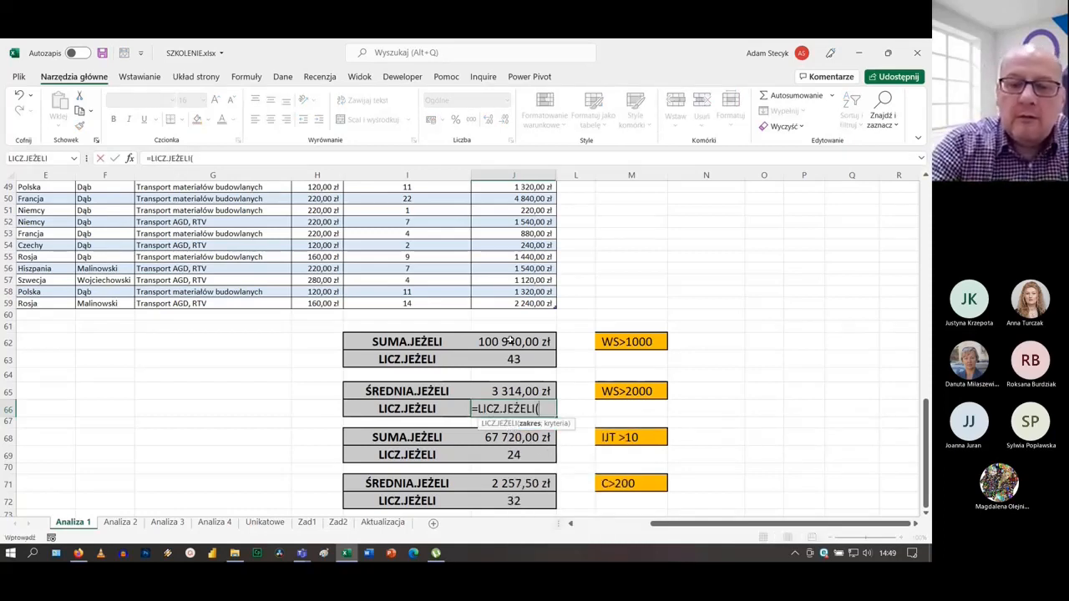
{"action": "type", "text": "j2"}
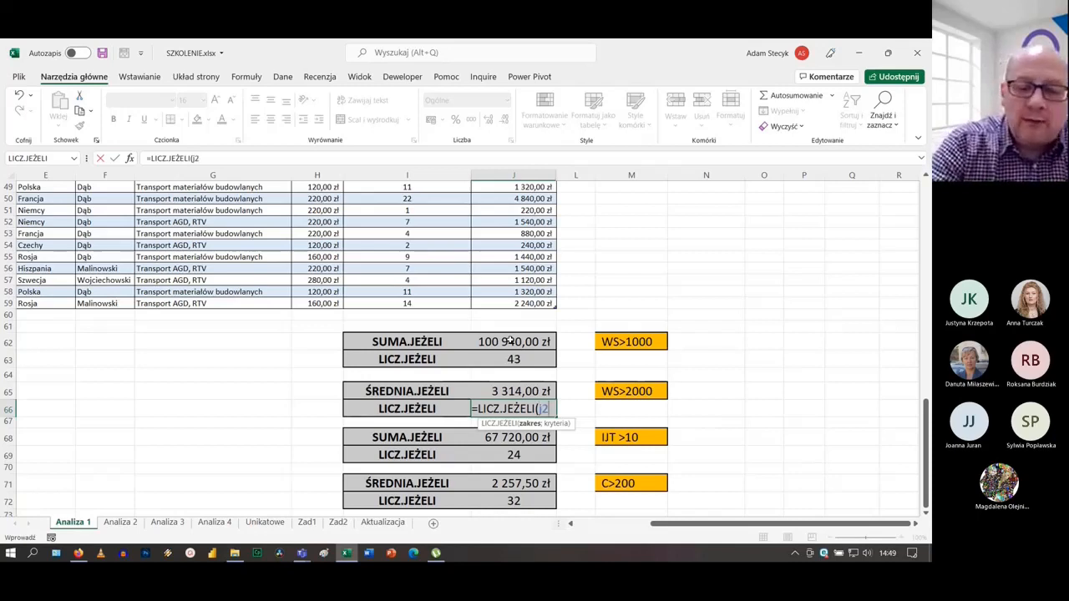
{"action": "type", "text": ":j59"}
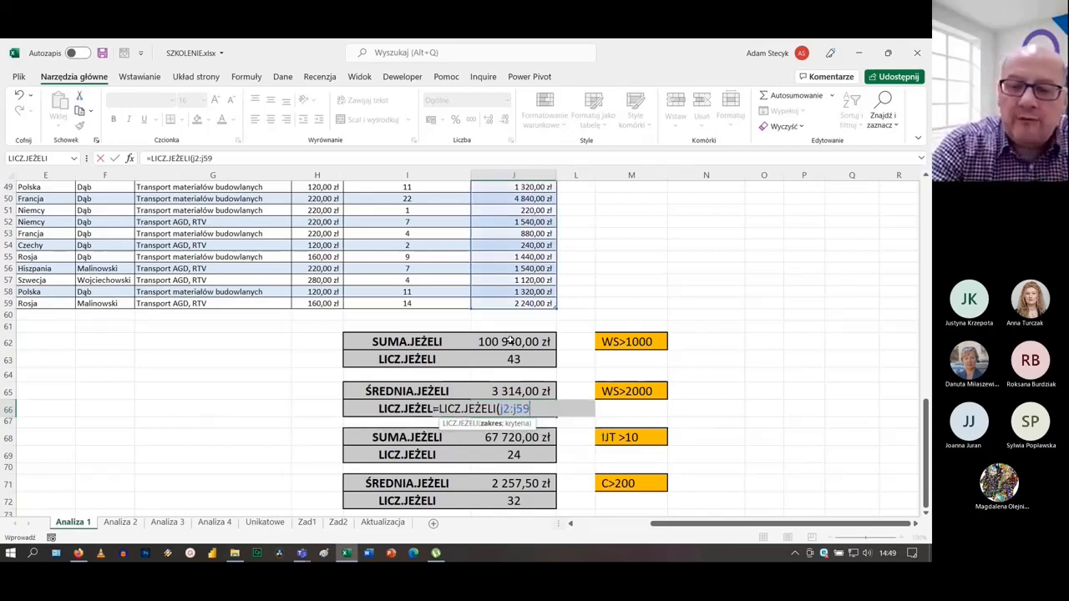
{"action": "type", "text": ";\""}
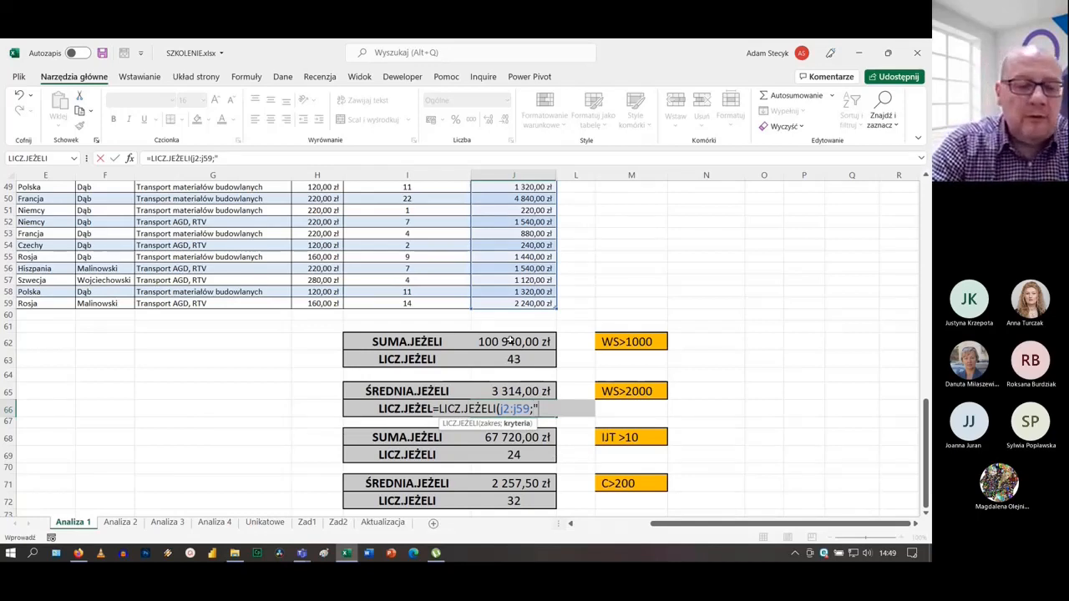
{"action": "type", "text": ">2000\""}
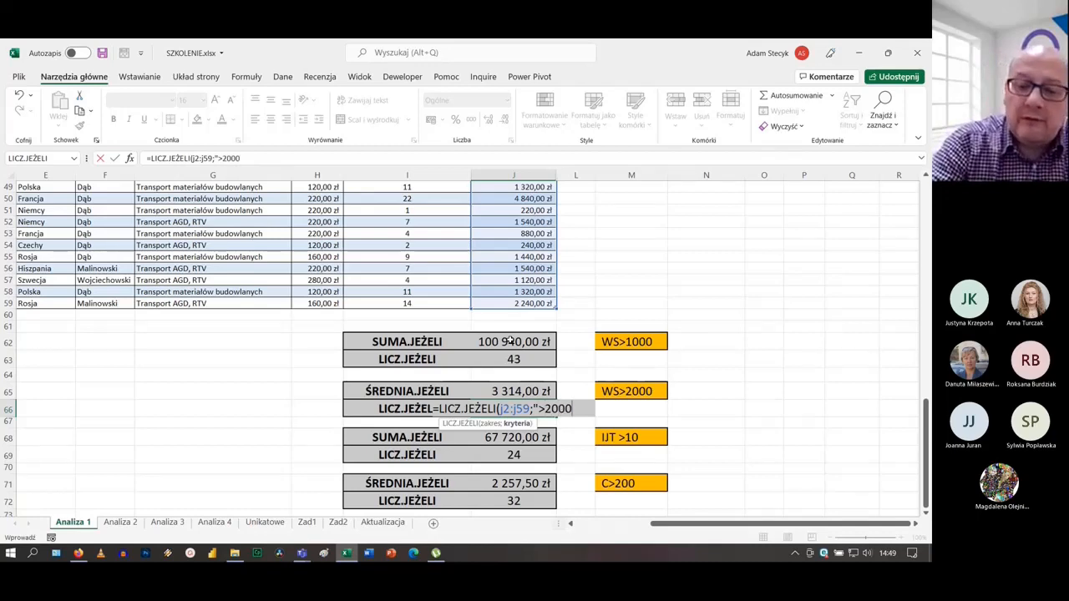
{"action": "type", "text": ")"}
{"action": "key", "text": "Return"}
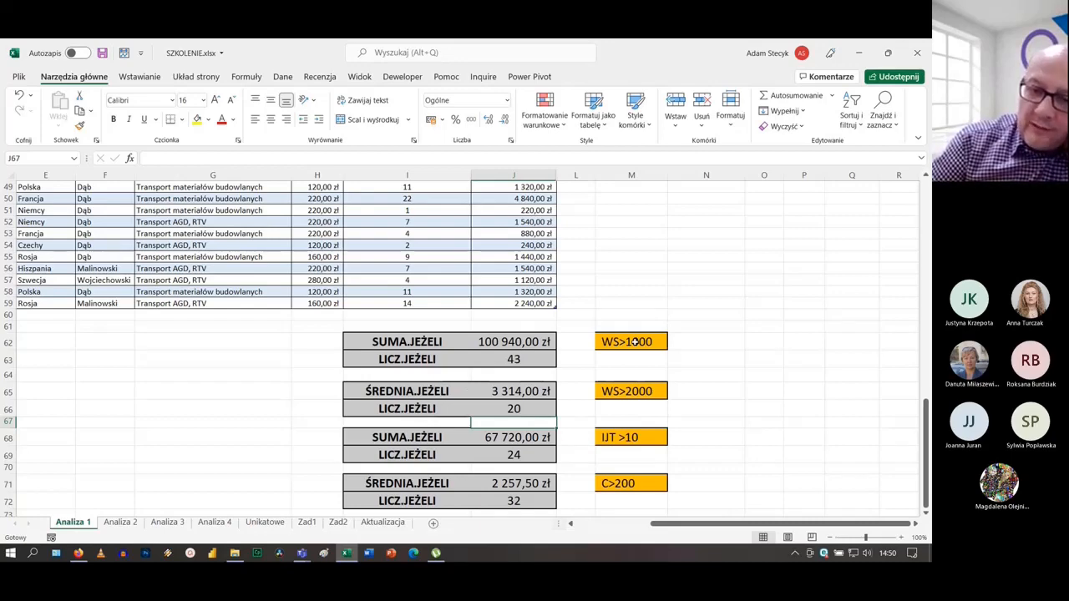
Filter the Wartość sprzedaży column of the sales table to values greater than 1000
{"action": "scroll", "coordinate": [635, 341], "scroll_direction": "up", "scroll_amount": 16}
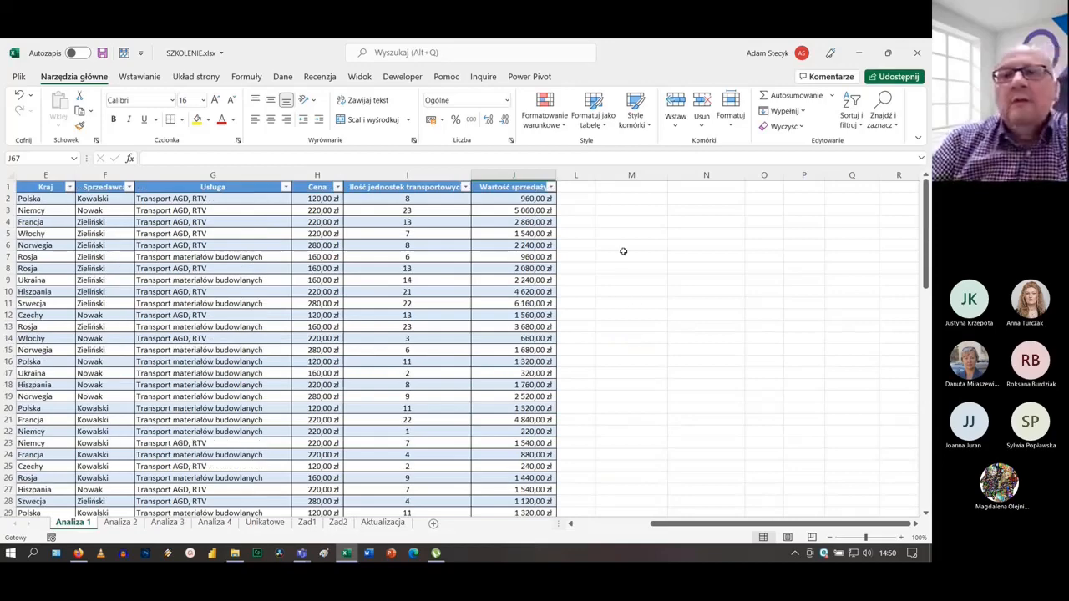
{"action": "left_click", "coordinate": [551, 188]}
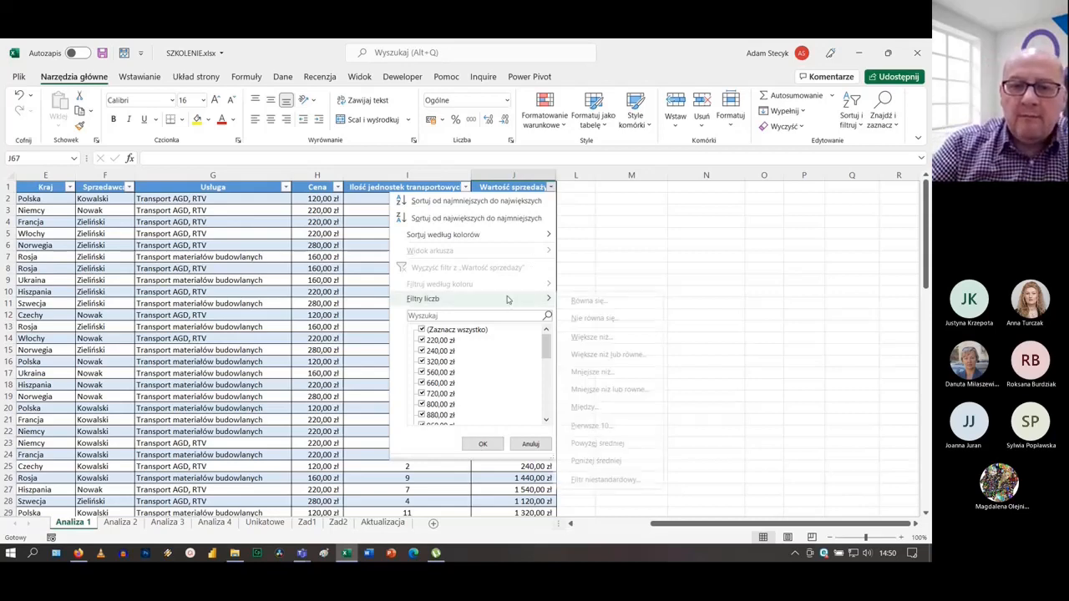
{"action": "mouse_move", "coordinate": [507, 299]}
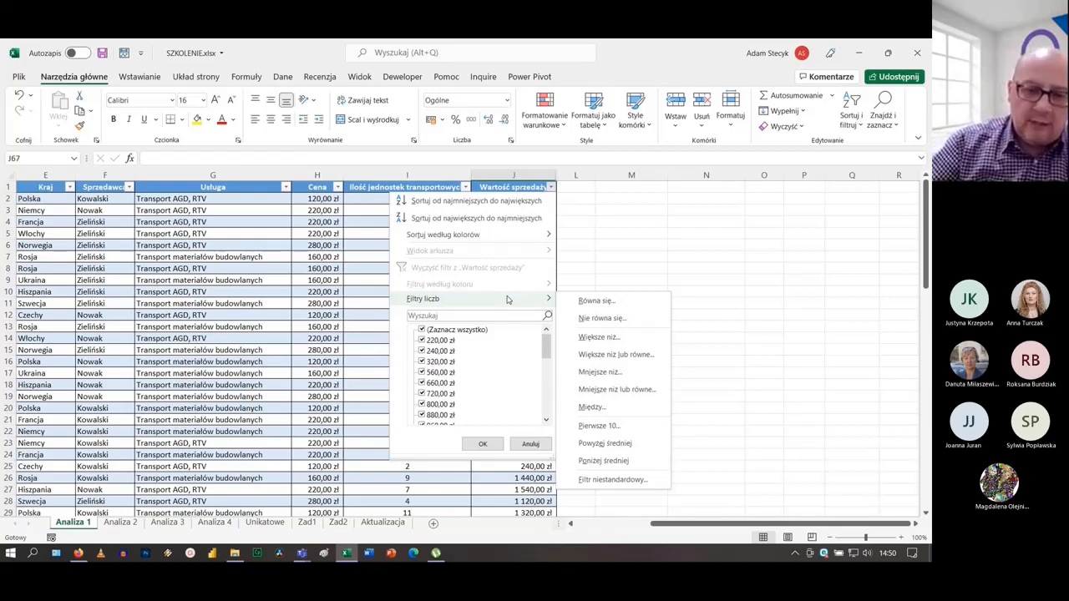
{"action": "left_click", "coordinate": [598, 337]}
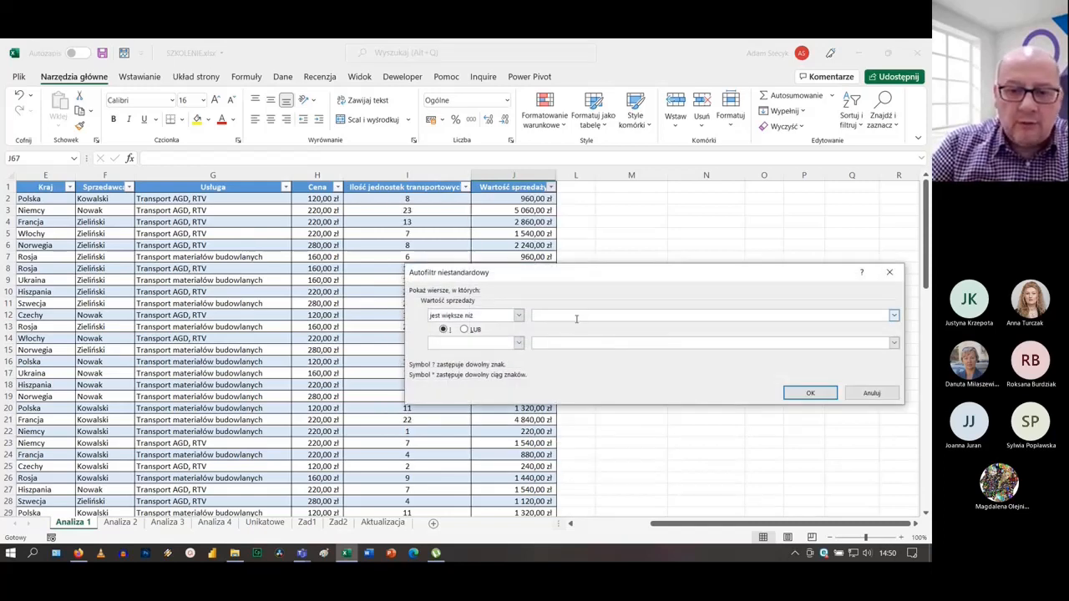
{"action": "type", "text": "1000"}
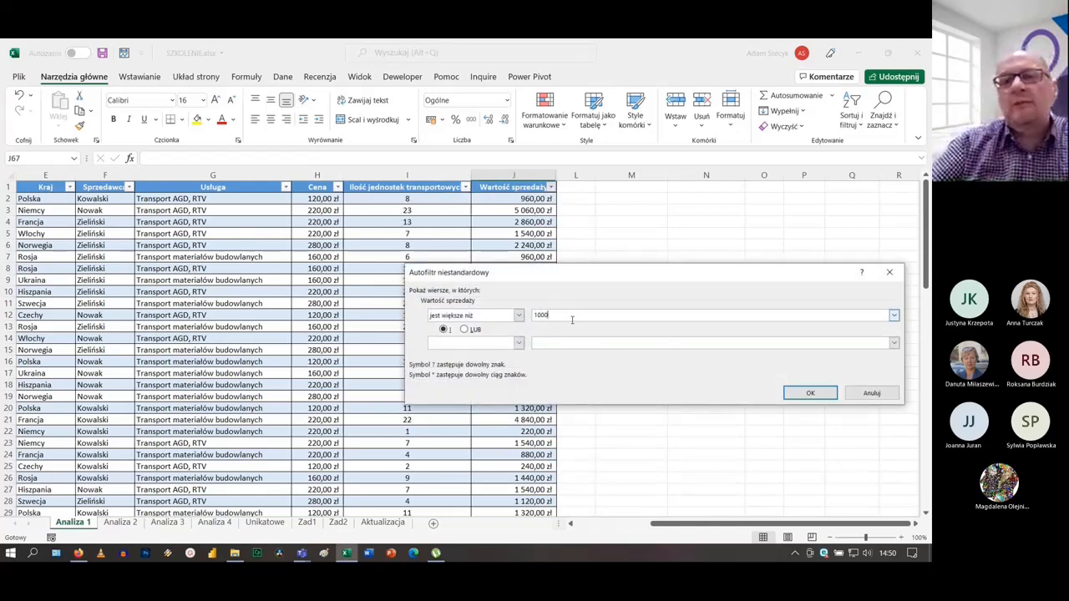
{"action": "left_click", "coordinate": [808, 393]}
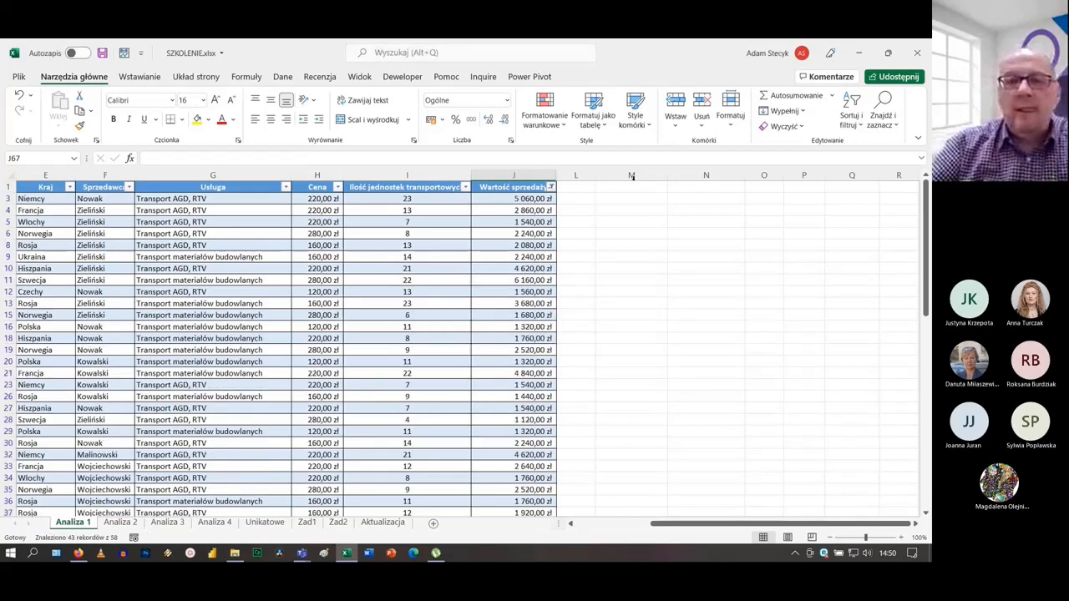
Compare the filtered Wartość sprzedaży rows with the SUMA.JEŻELI and LICZ.JEŻELI results for WS>1000 below the table
{"action": "scroll", "coordinate": [644, 250], "scroll_direction": "down", "scroll_amount": 8}
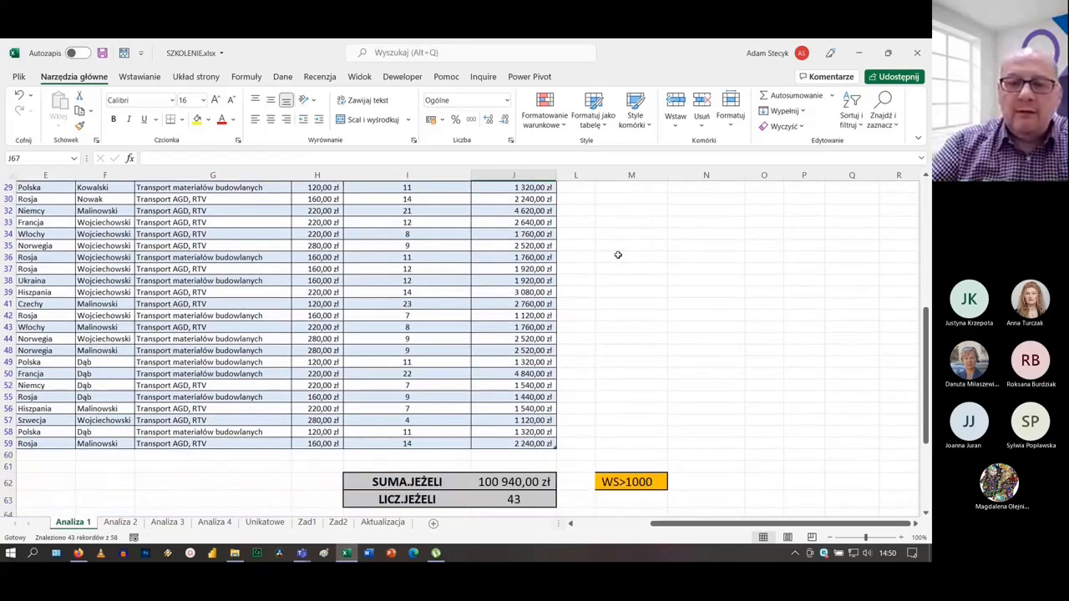
{"action": "scroll", "coordinate": [619, 254], "scroll_direction": "up", "scroll_amount": 9}
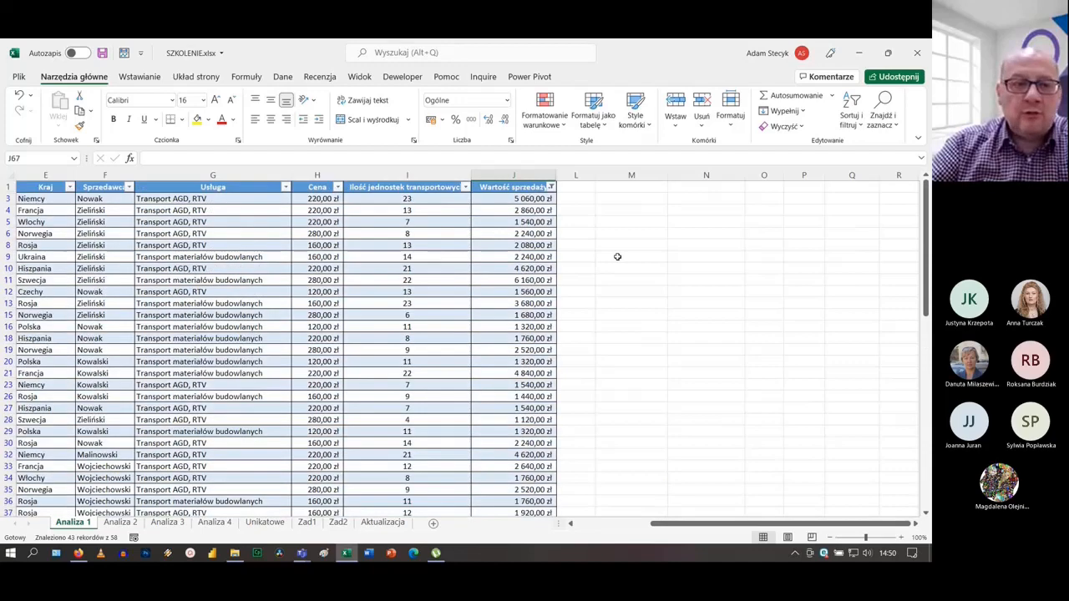
{"action": "scroll", "coordinate": [617, 257], "scroll_direction": "down", "scroll_amount": 8}
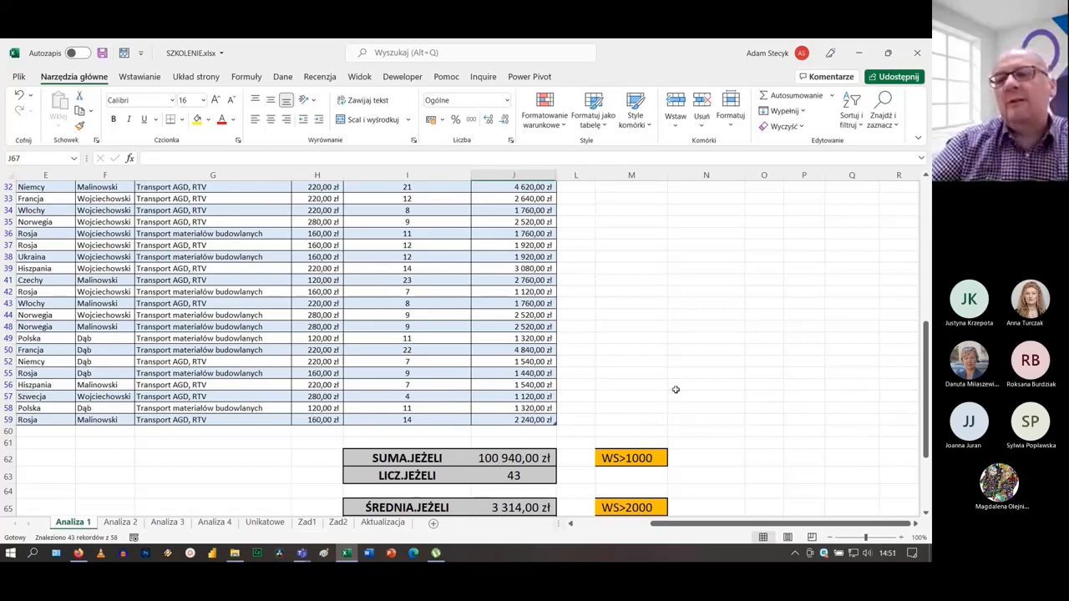
{"action": "scroll", "coordinate": [676, 389], "scroll_direction": "up", "scroll_amount": 3}
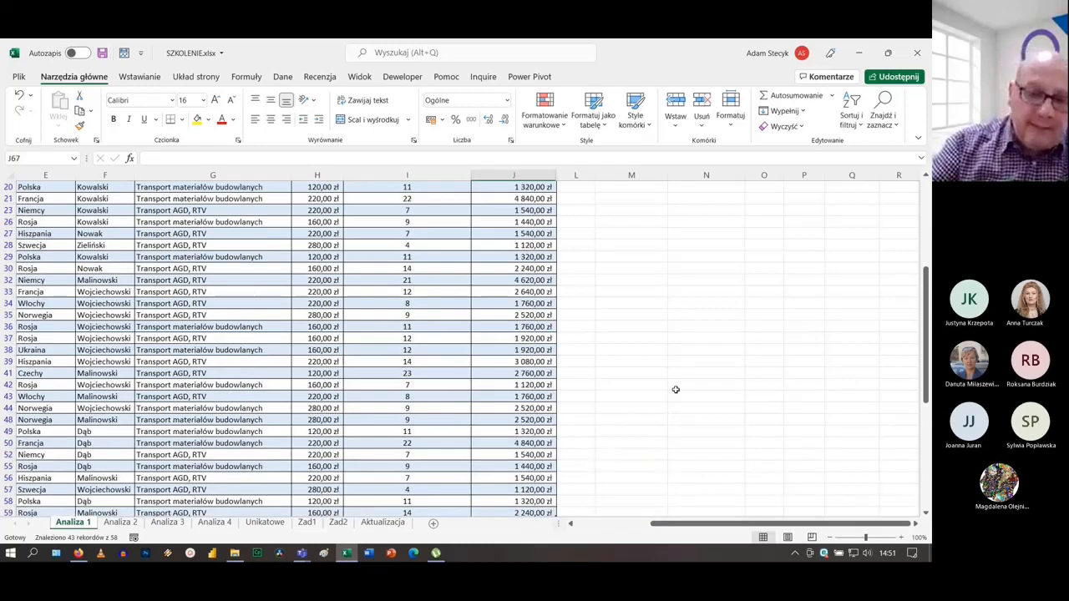
{"action": "scroll", "coordinate": [676, 390], "scroll_direction": "down", "scroll_amount": 2}
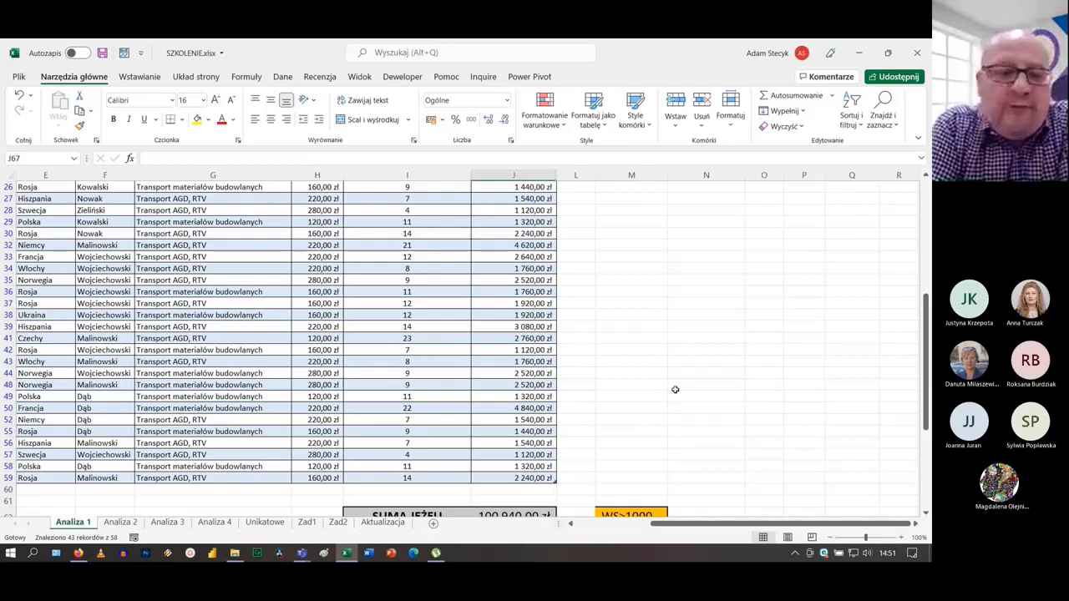
{"action": "scroll", "coordinate": [317, 310], "scroll_direction": "up", "scroll_amount": 8}
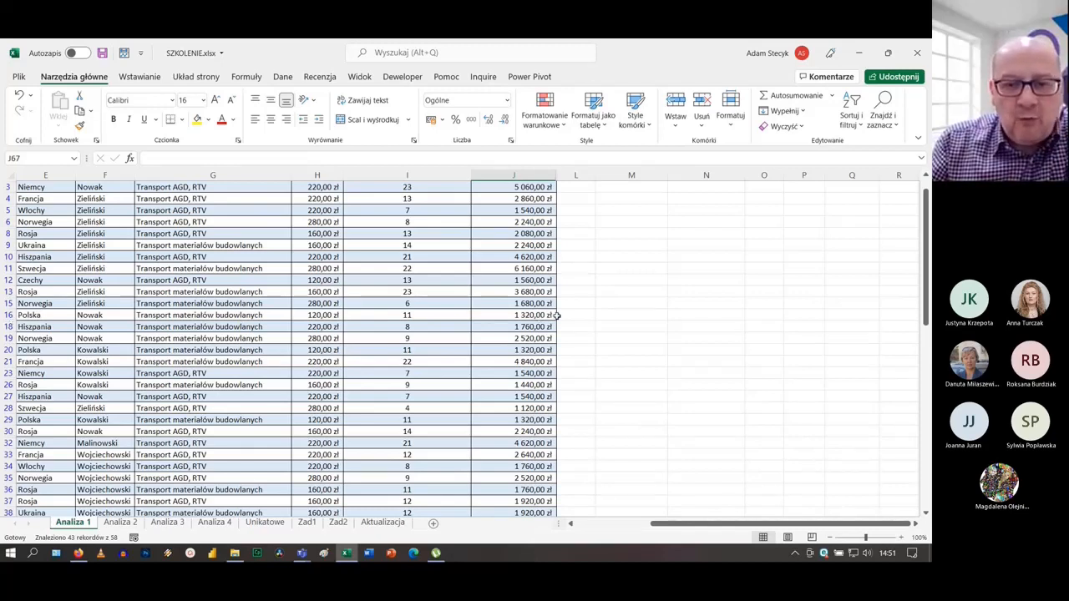
{"action": "scroll", "coordinate": [557, 316], "scroll_direction": "down", "scroll_amount": 11}
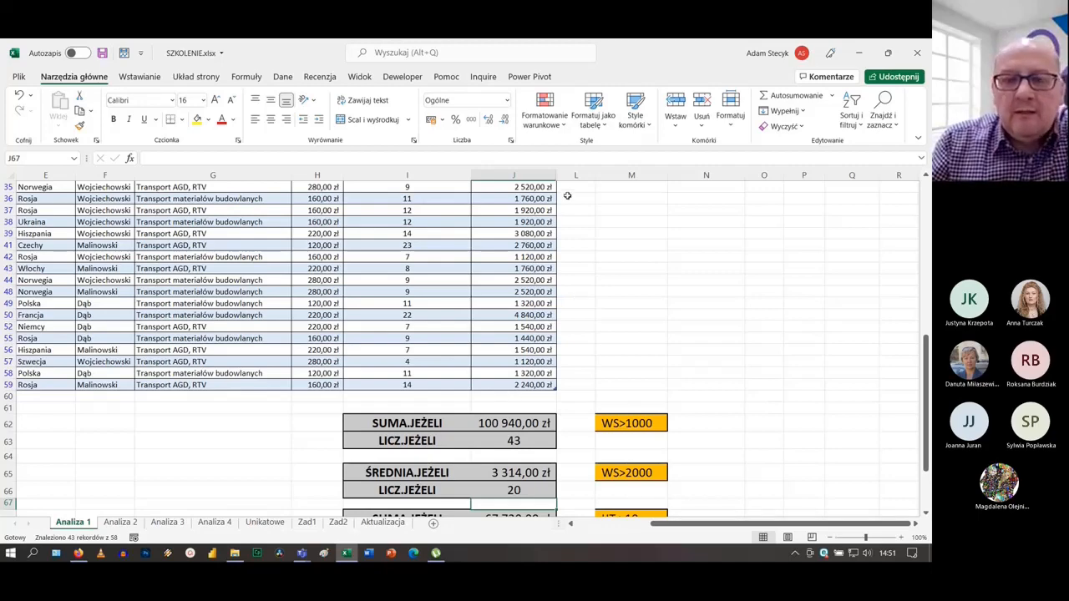
{"action": "scroll", "coordinate": [589, 220], "scroll_direction": "up", "scroll_amount": 5}
{"action": "scroll", "coordinate": [589, 221], "scroll_direction": "up", "scroll_amount": 5}
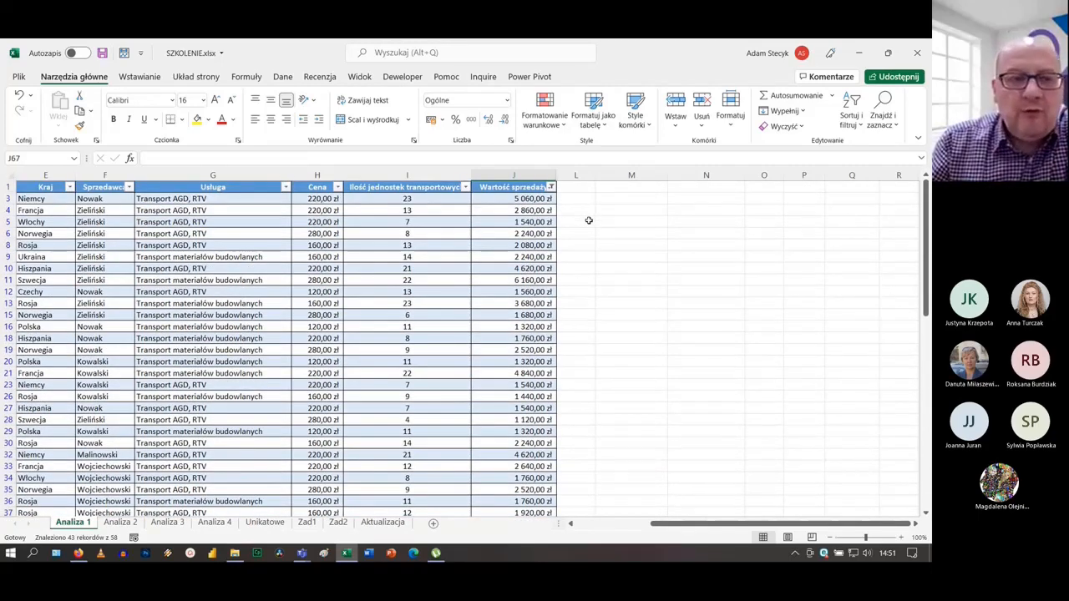
{"action": "scroll", "coordinate": [589, 221], "scroll_direction": "down", "scroll_amount": 8}
{"action": "scroll", "coordinate": [589, 221], "scroll_direction": "down", "scroll_amount": 2}
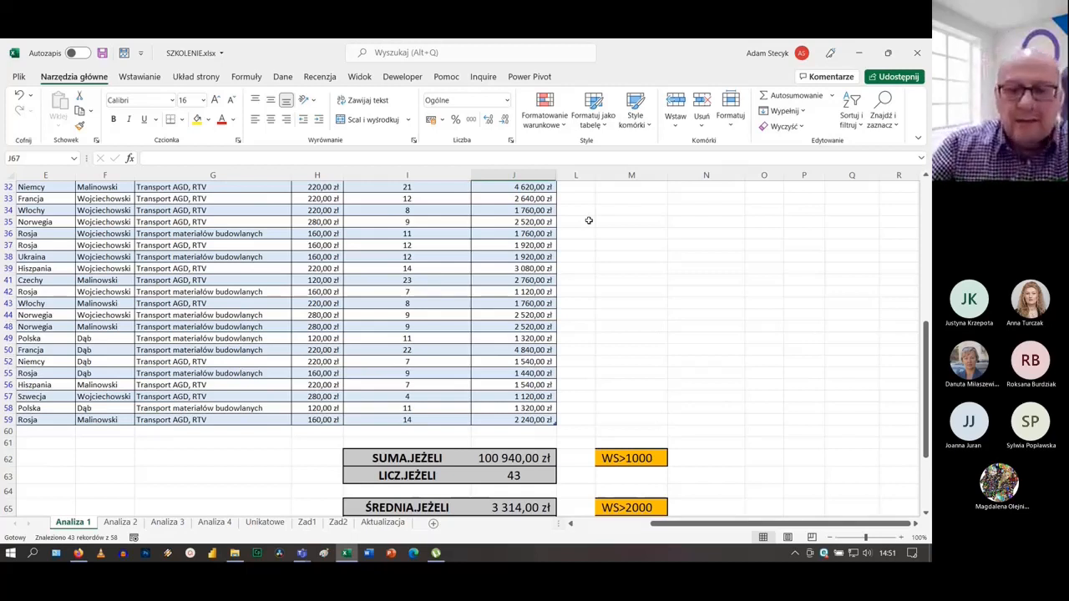
{"action": "left_click", "coordinate": [500, 270]}
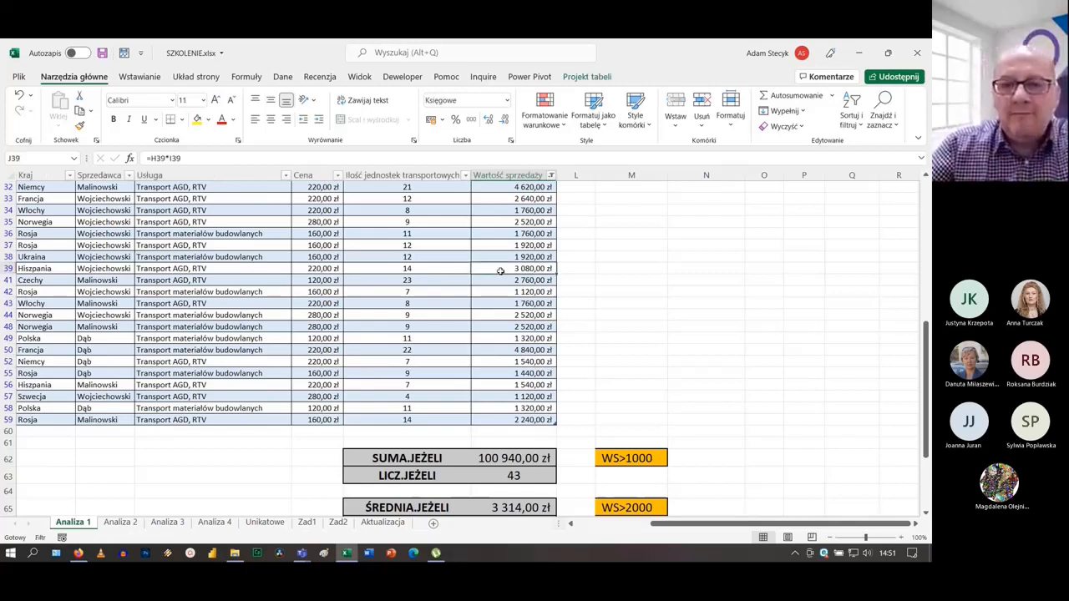
Add a total row to the sales table and compare it with the SUMA.JEŻELI result for WS>1000
{"action": "left_click", "coordinate": [589, 76]}
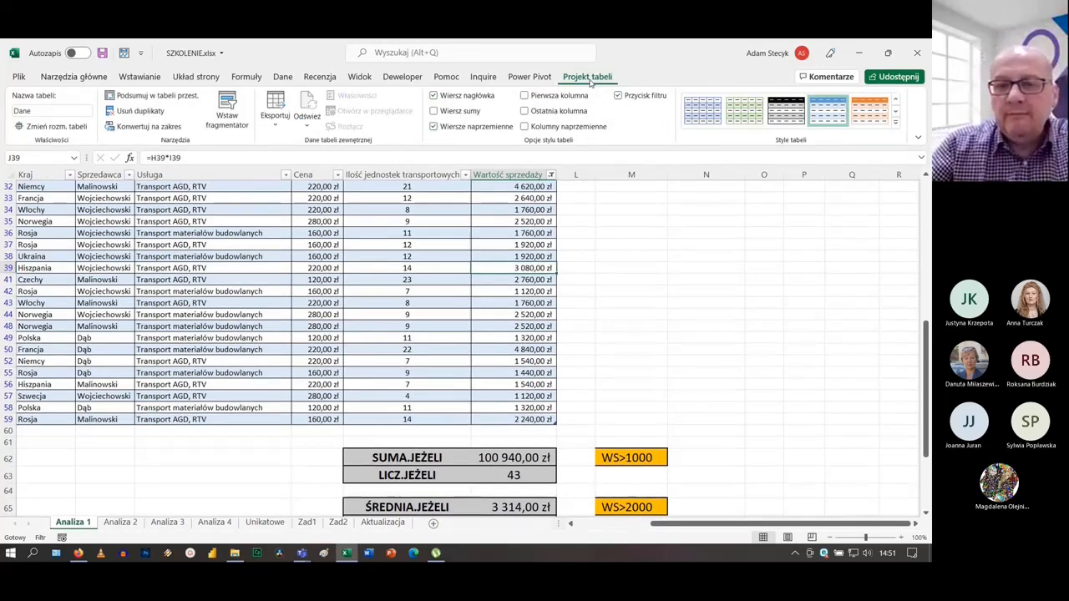
{"action": "left_click", "coordinate": [465, 117]}
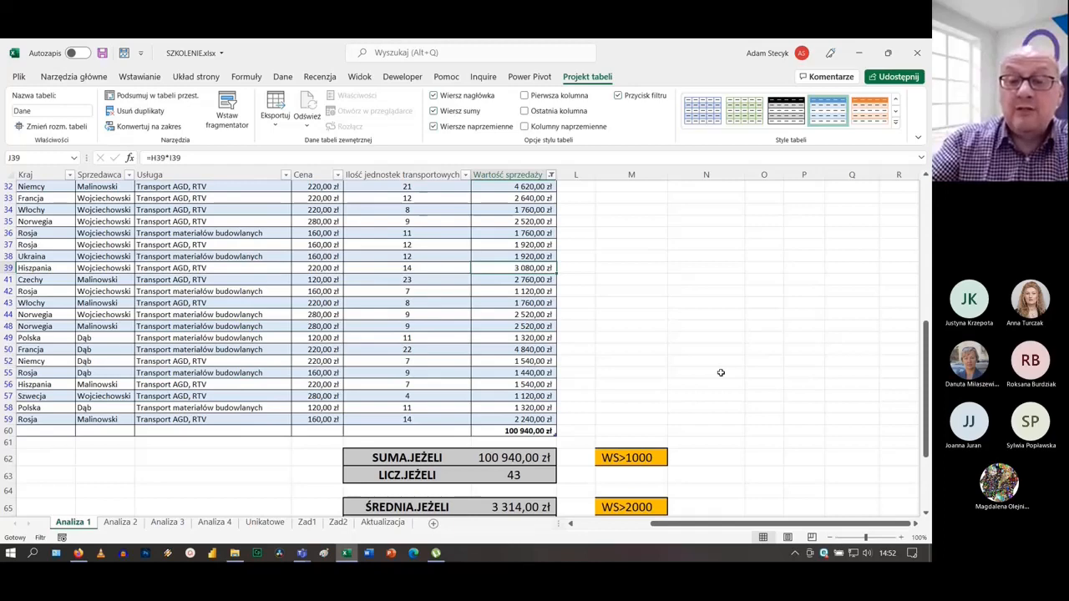
{"action": "scroll", "coordinate": [721, 372], "scroll_direction": "down", "scroll_amount": 2}
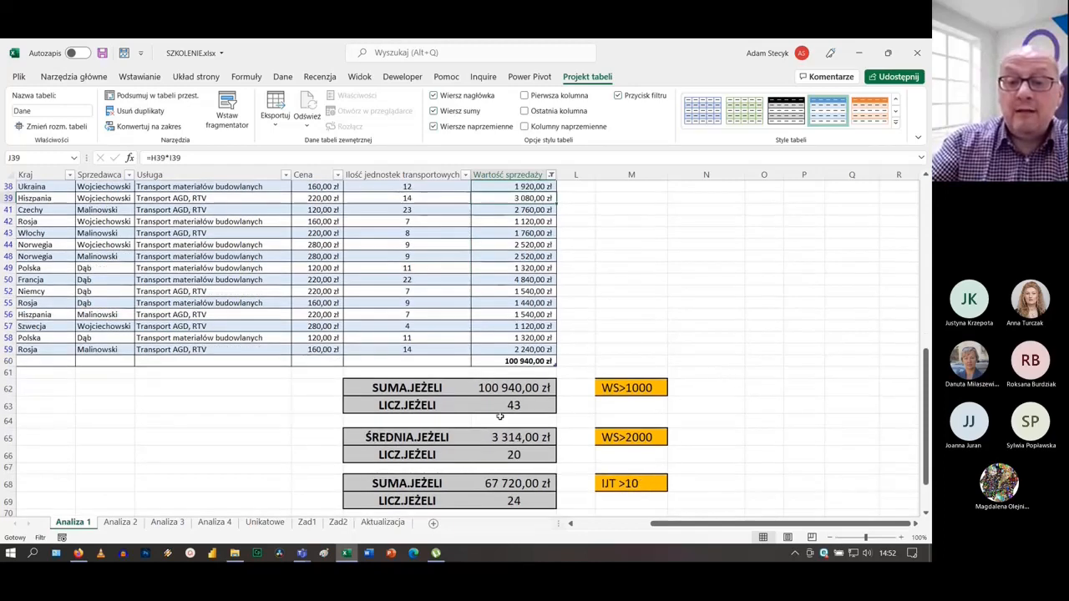
Remove the table's total row and insert a blank row at row 61 above the SUMA.JEŻELI summary block
{"action": "left_click", "coordinate": [434, 110]}
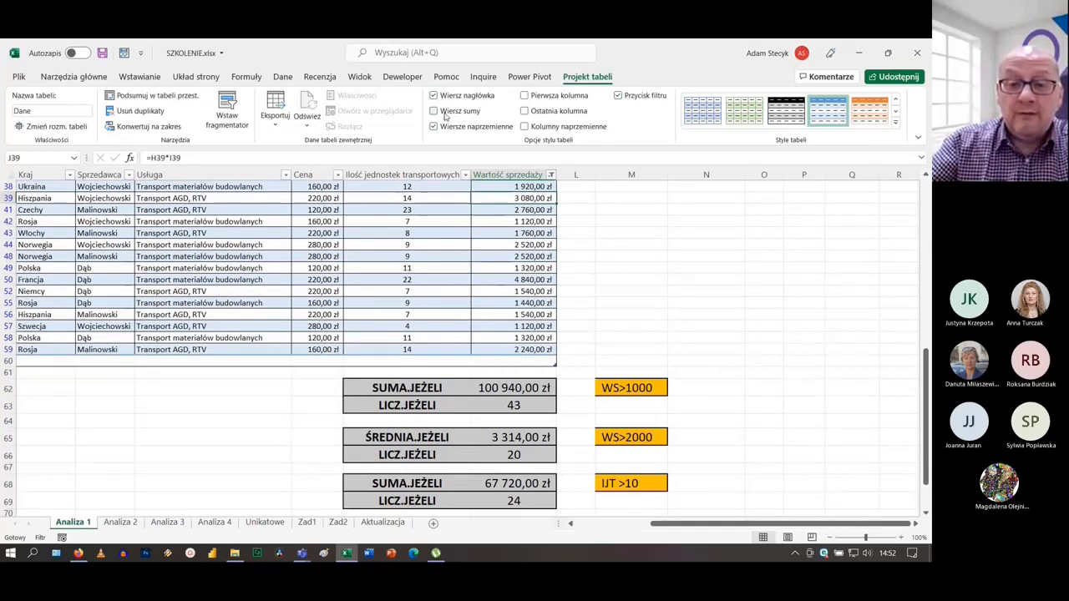
{"action": "left_click", "coordinate": [7, 377]}
{"action": "right_click", "coordinate": [7, 376]}
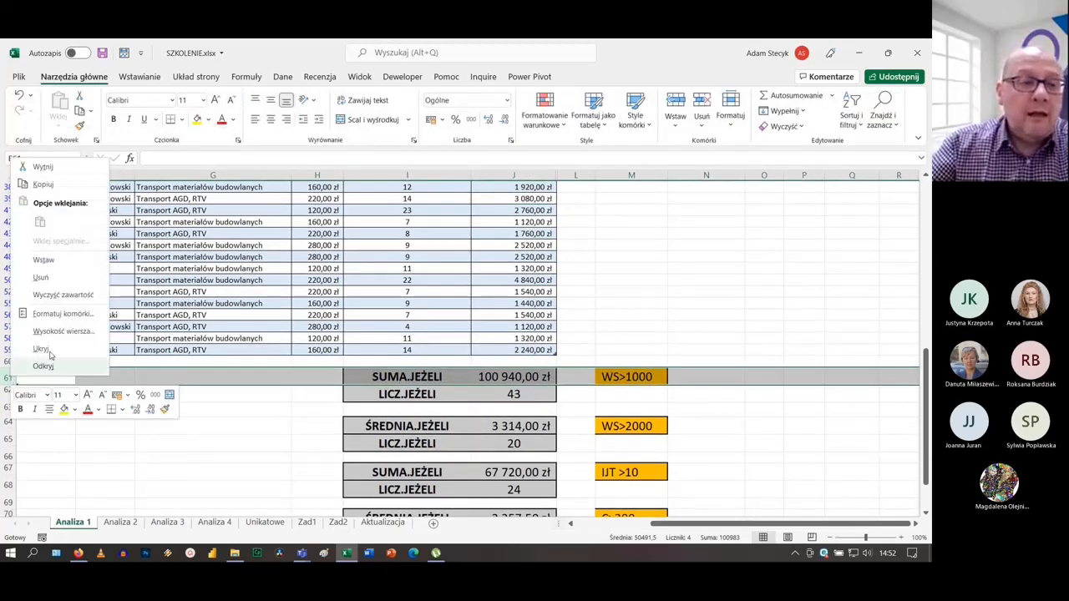
{"action": "left_click", "coordinate": [50, 261]}
{"action": "left_click", "coordinate": [738, 305]}
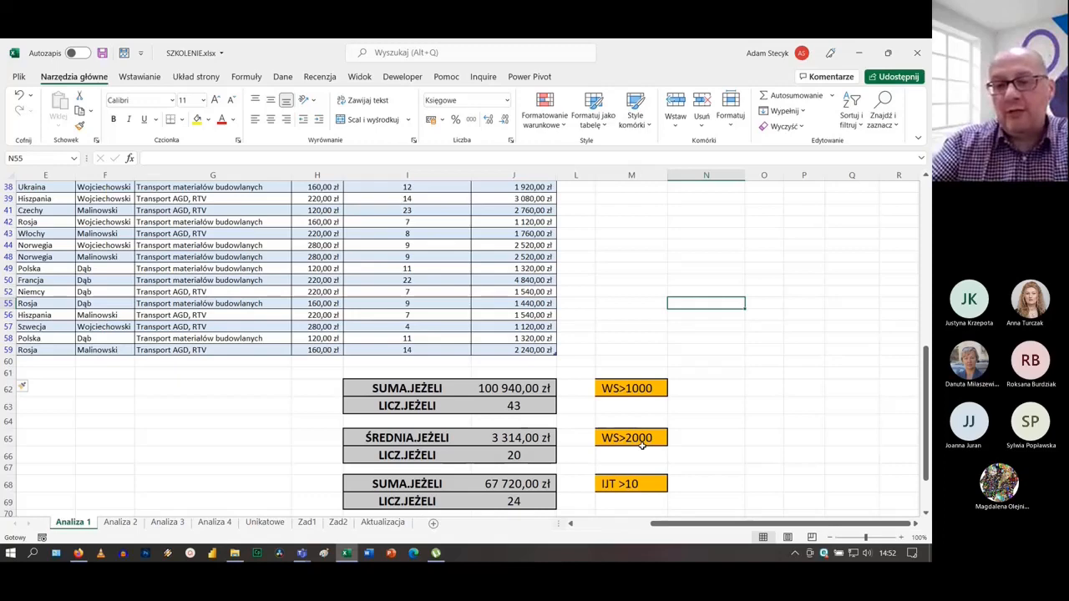
Clear the existing Wartość sprzedaży filter and filter the column to values greater than 2000
{"action": "scroll", "coordinate": [518, 316], "scroll_direction": "up", "scroll_amount": 12}
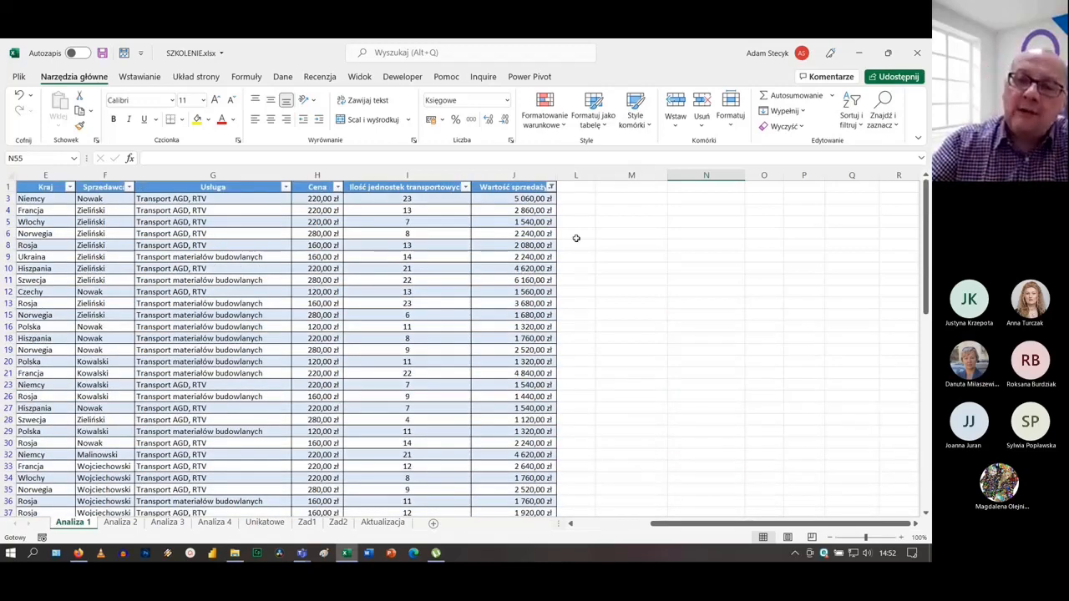
{"action": "left_click", "coordinate": [552, 188]}
{"action": "left_click", "coordinate": [437, 269]}
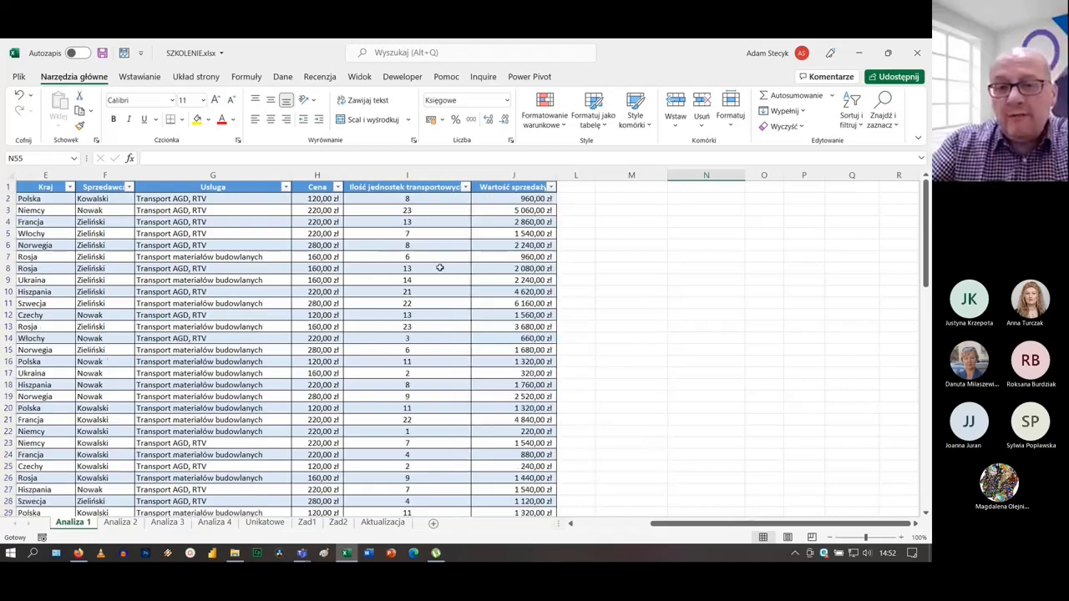
{"action": "left_click", "coordinate": [551, 188]}
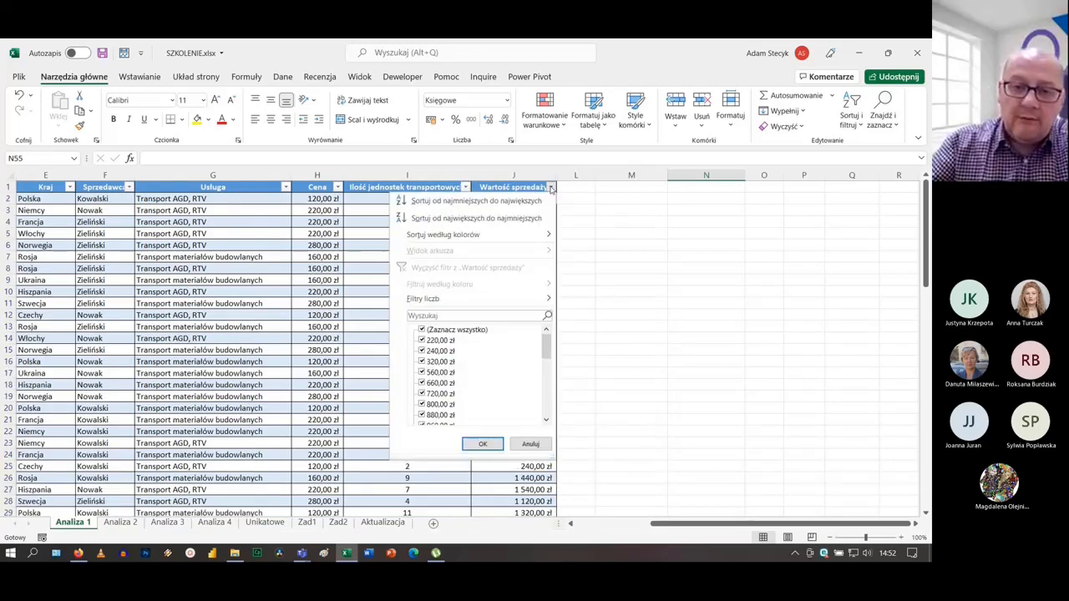
{"action": "mouse_move", "coordinate": [497, 301]}
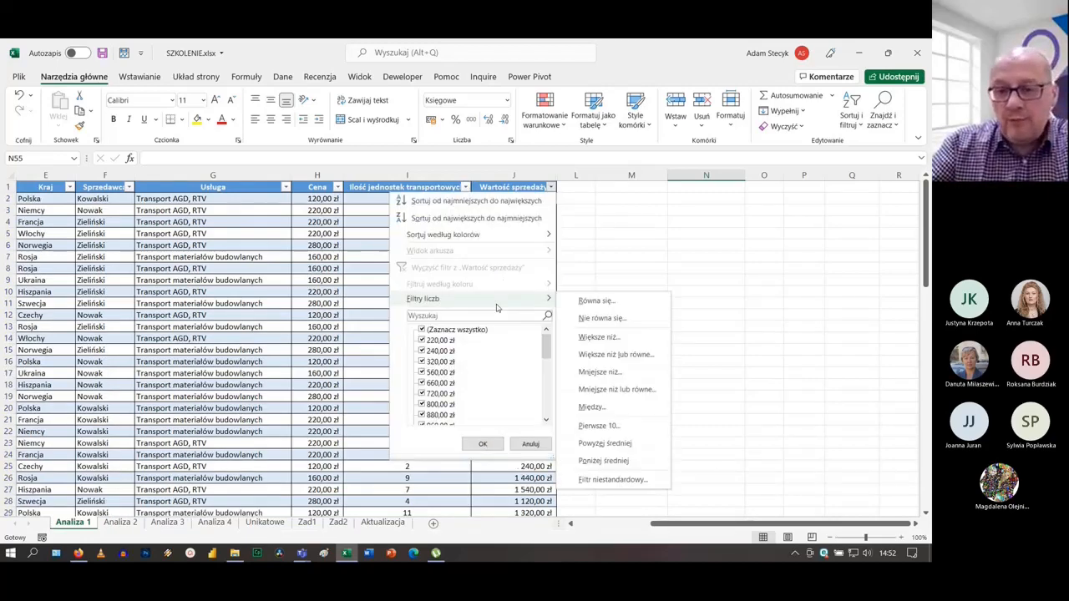
{"action": "left_click", "coordinate": [595, 338]}
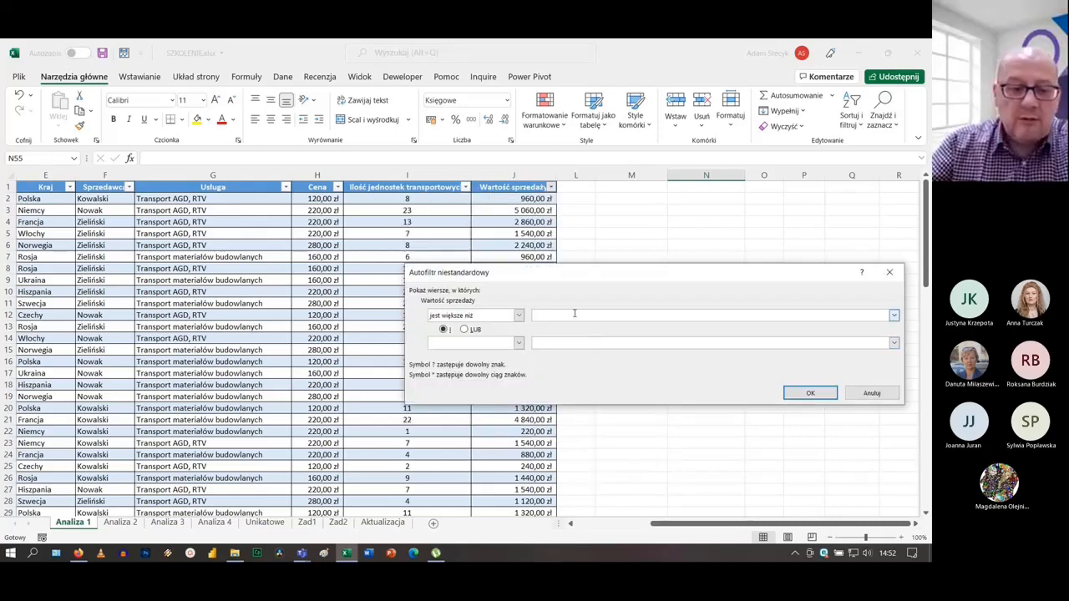
{"action": "type", "text": "2000"}
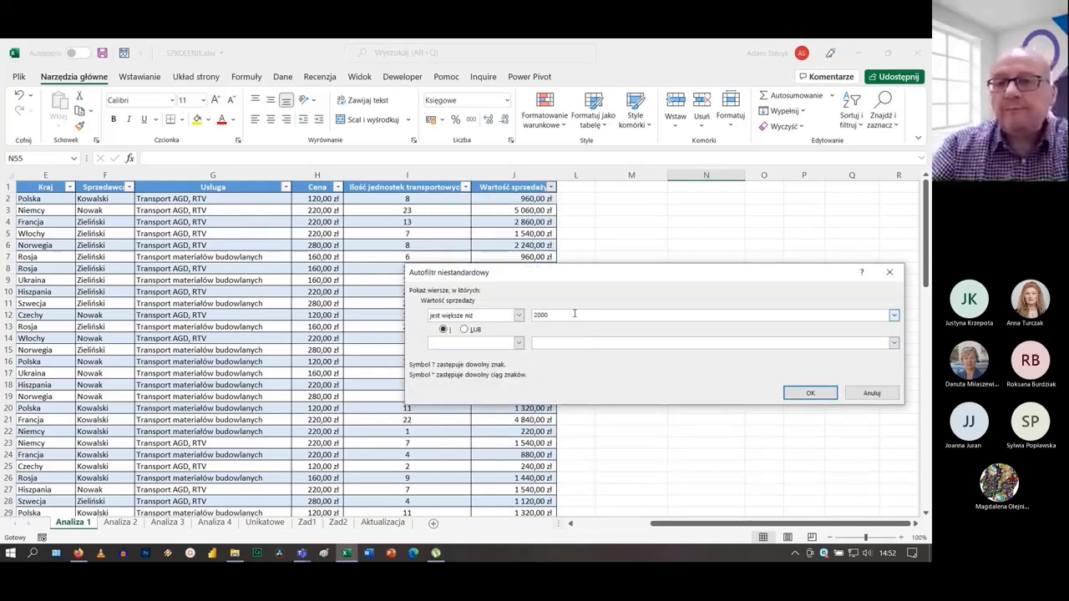
{"action": "left_click", "coordinate": [808, 393]}
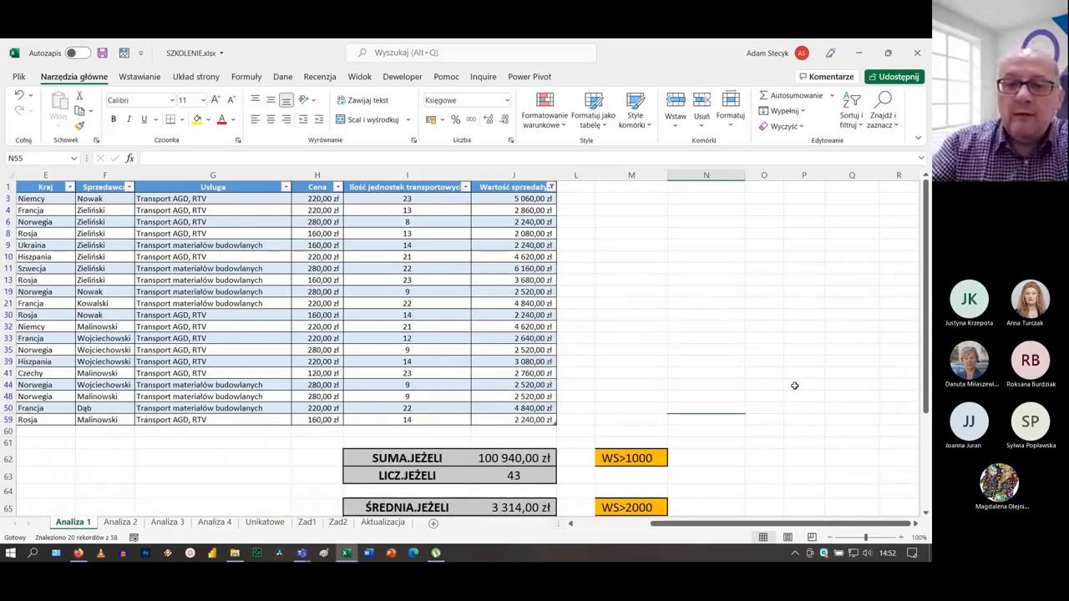
Add a total row to the filtered table, set its Wartość sprzedaży function to Średnia and compare it with the ŚREDNIA.JEŻELI result
{"action": "left_click", "coordinate": [513, 256]}
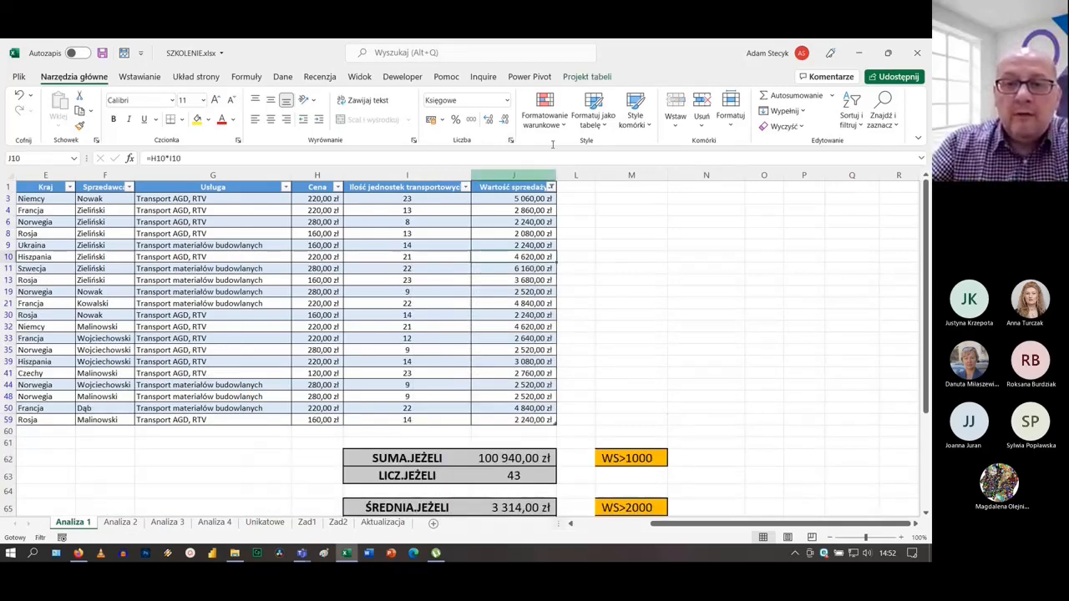
{"action": "left_click", "coordinate": [587, 77]}
{"action": "left_click", "coordinate": [434, 110]}
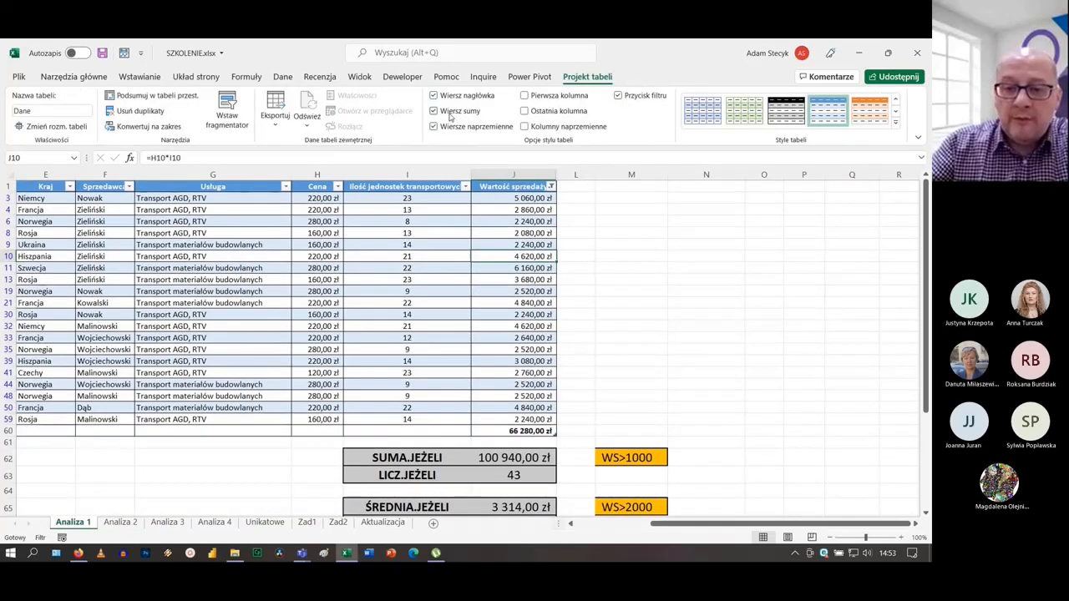
{"action": "left_click", "coordinate": [534, 431]}
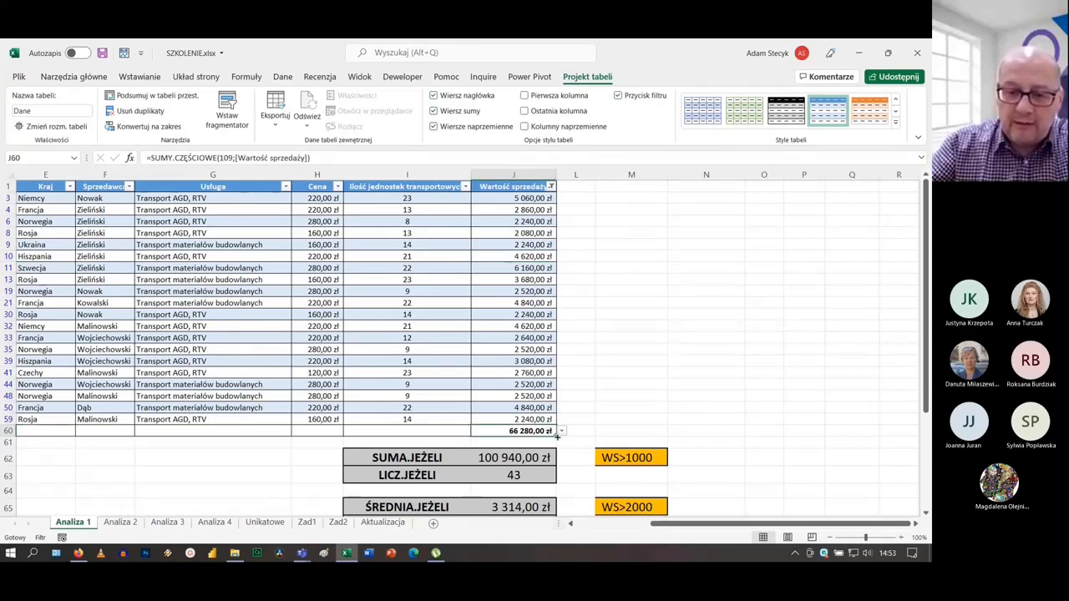
{"action": "left_click", "coordinate": [563, 431]}
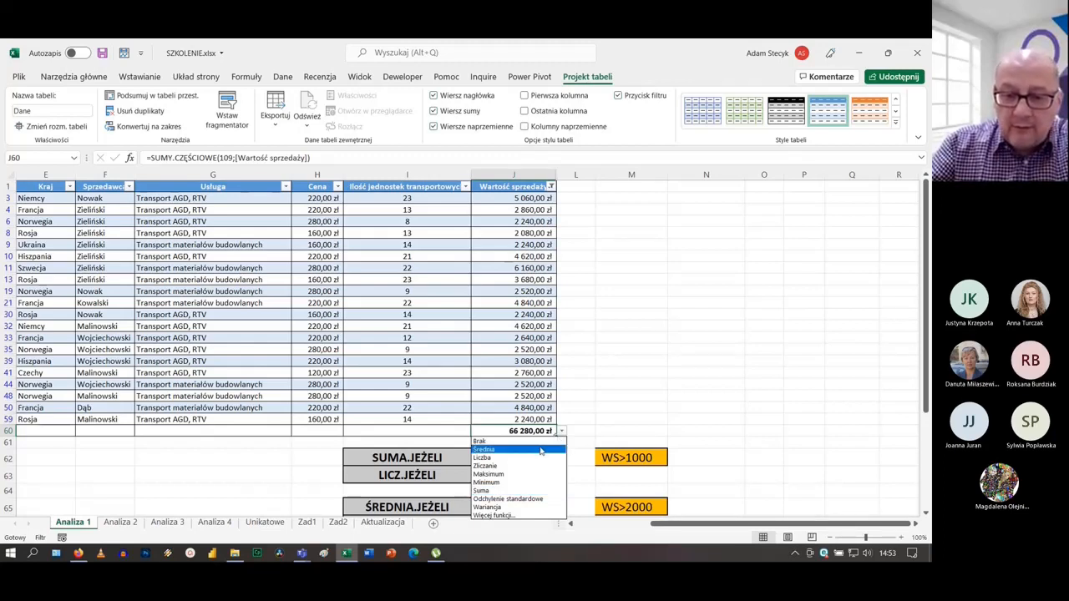
{"action": "left_click", "coordinate": [489, 449]}
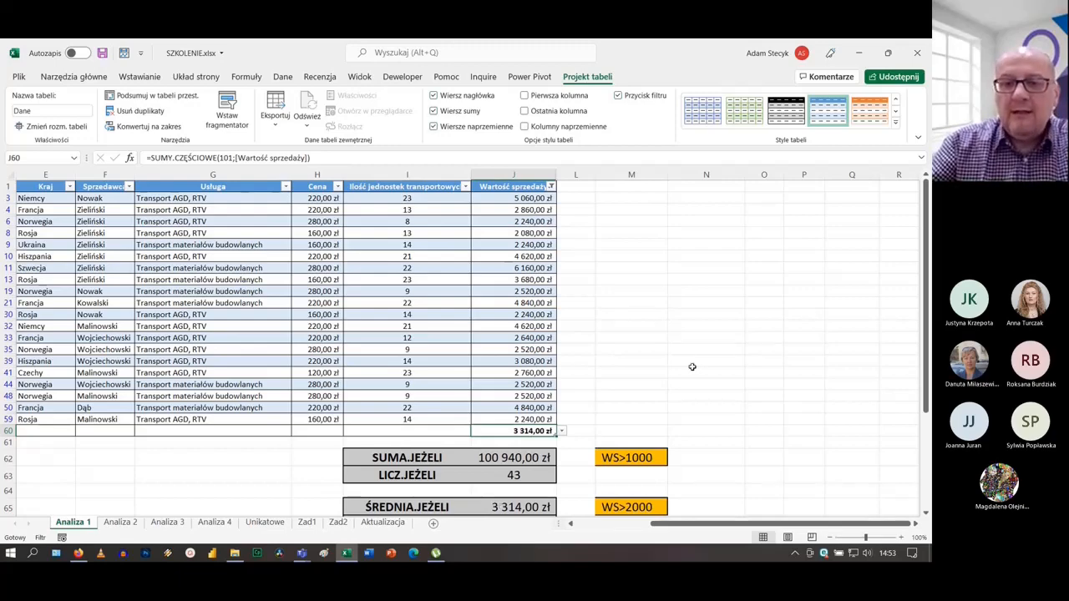
{"action": "scroll", "coordinate": [693, 367], "scroll_direction": "down", "scroll_amount": 1}
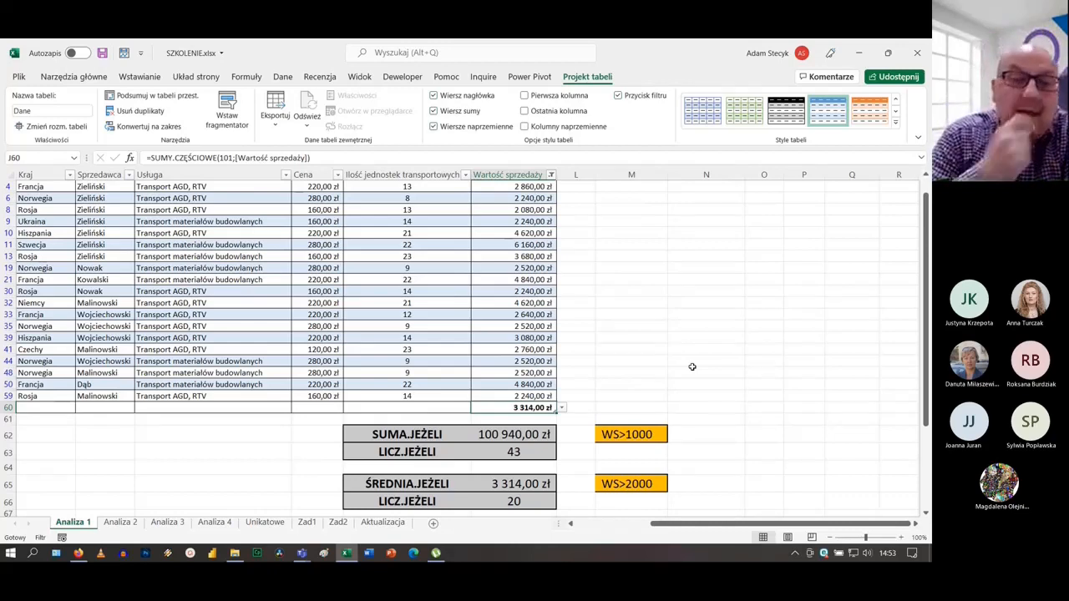
Clear the greater-than-2000 filter from Wartość sprzedaży and check the total row's average for the whole table
{"action": "scroll", "coordinate": [592, 205], "scroll_direction": "up", "scroll_amount": 1}
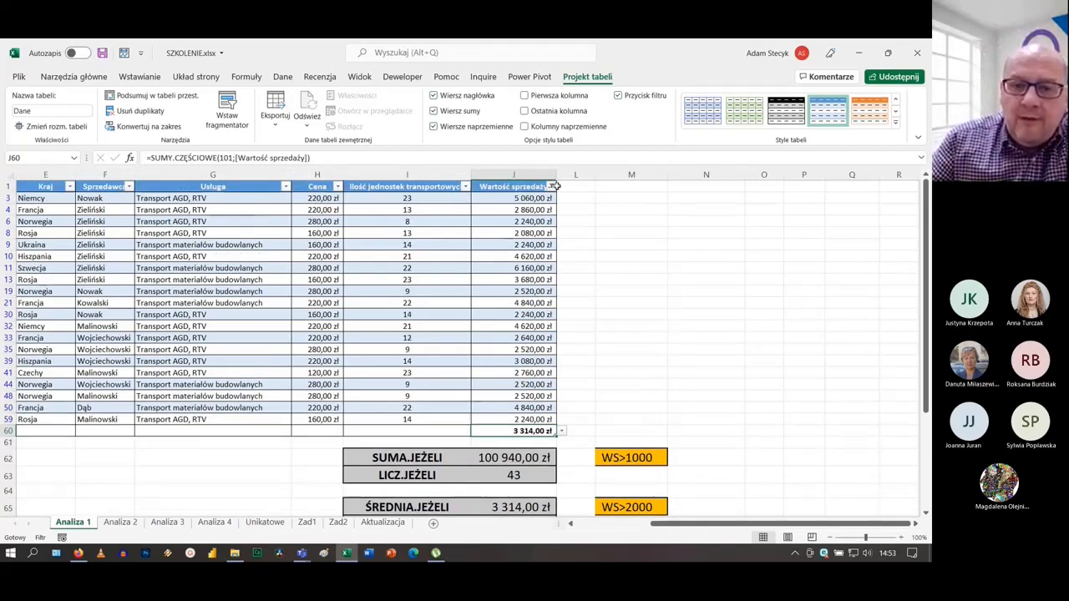
{"action": "mouse_move", "coordinate": [552, 190]}
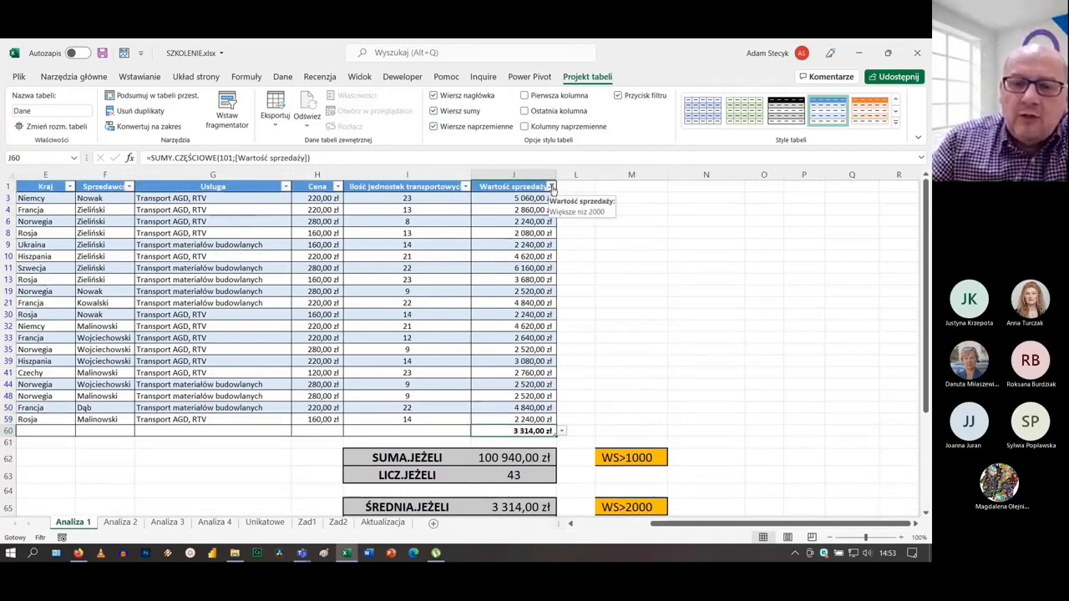
{"action": "left_click", "coordinate": [551, 187]}
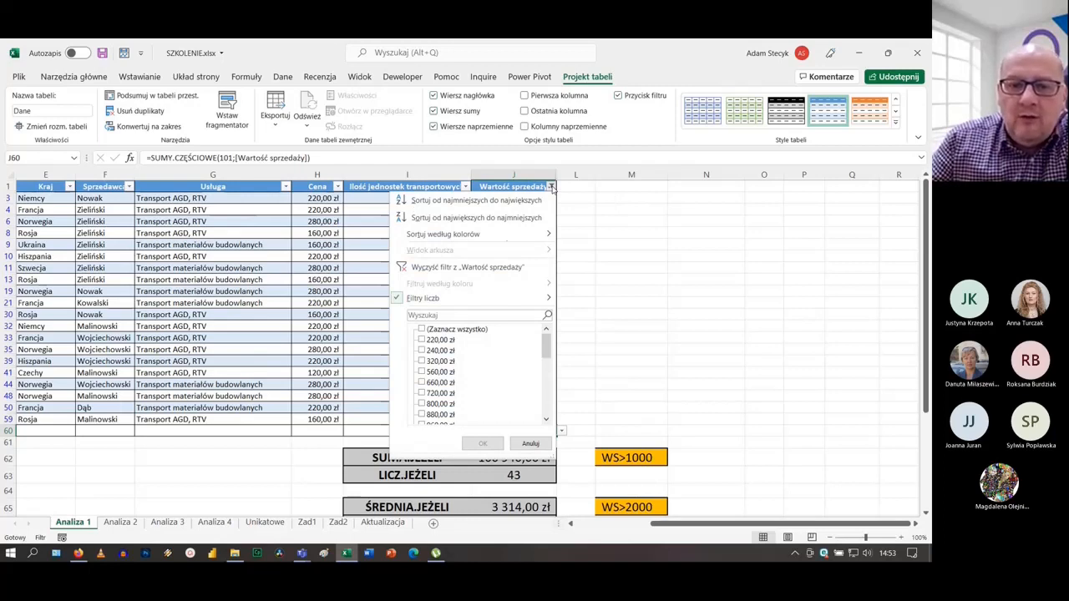
{"action": "mouse_move", "coordinate": [428, 301]}
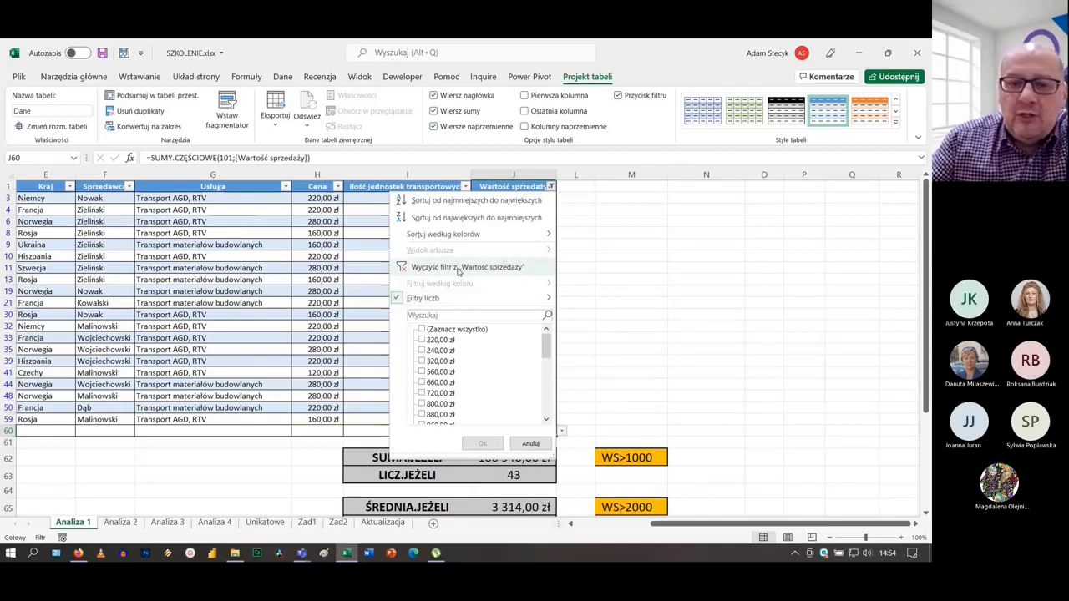
{"action": "left_click", "coordinate": [458, 268]}
{"action": "scroll", "coordinate": [523, 351], "scroll_direction": "down", "scroll_amount": 15}
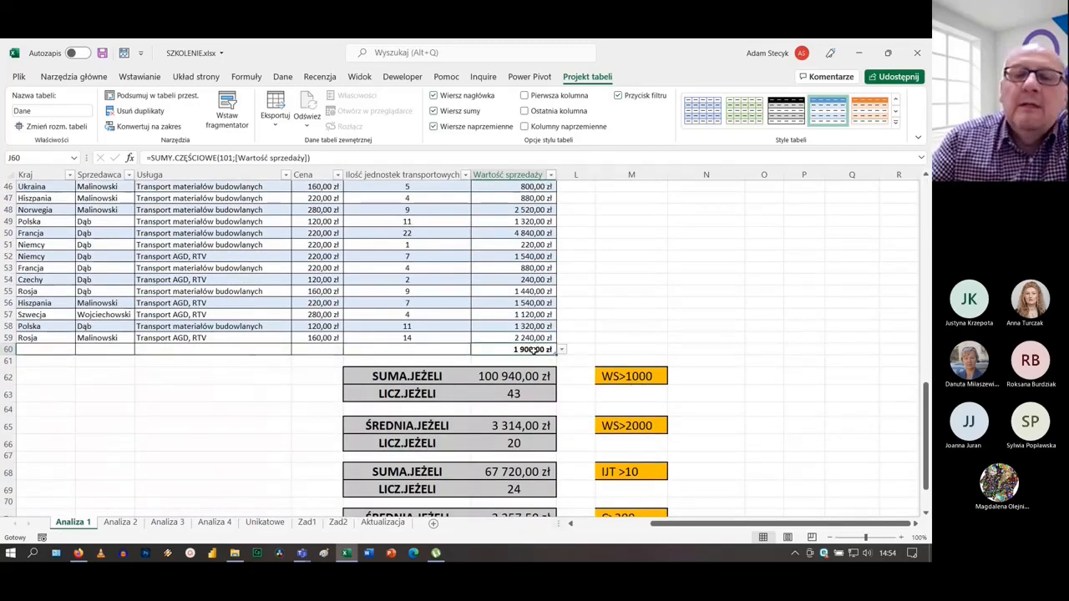
{"action": "scroll", "coordinate": [643, 325], "scroll_direction": "up", "scroll_amount": 11}
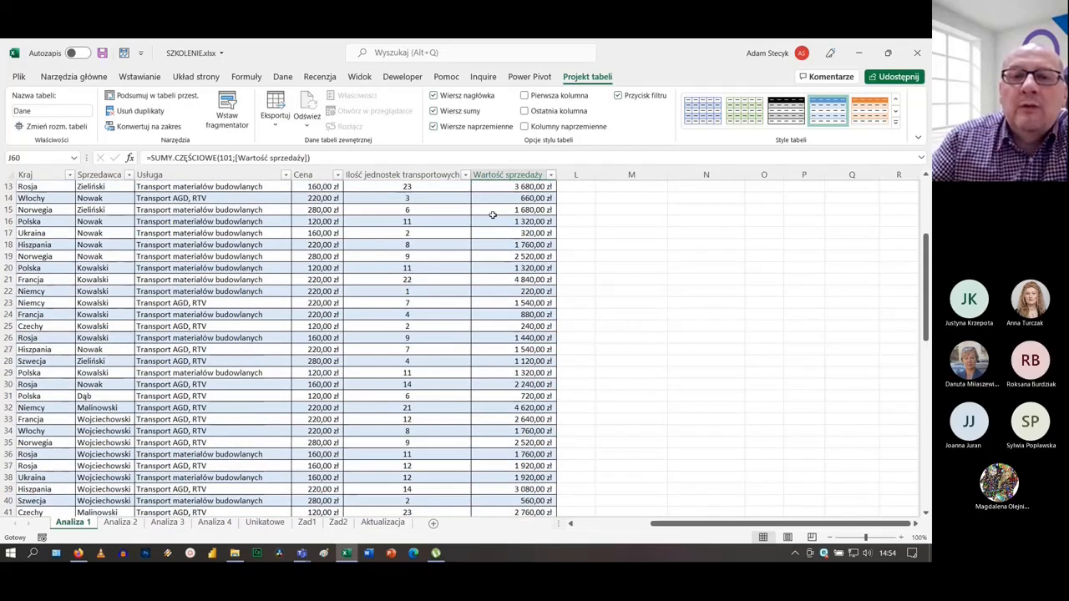
Remove the total row from the sales table and return to the summary blocks below it
{"action": "left_click", "coordinate": [435, 114]}
{"action": "scroll", "coordinate": [574, 288], "scroll_direction": "down", "scroll_amount": 12}
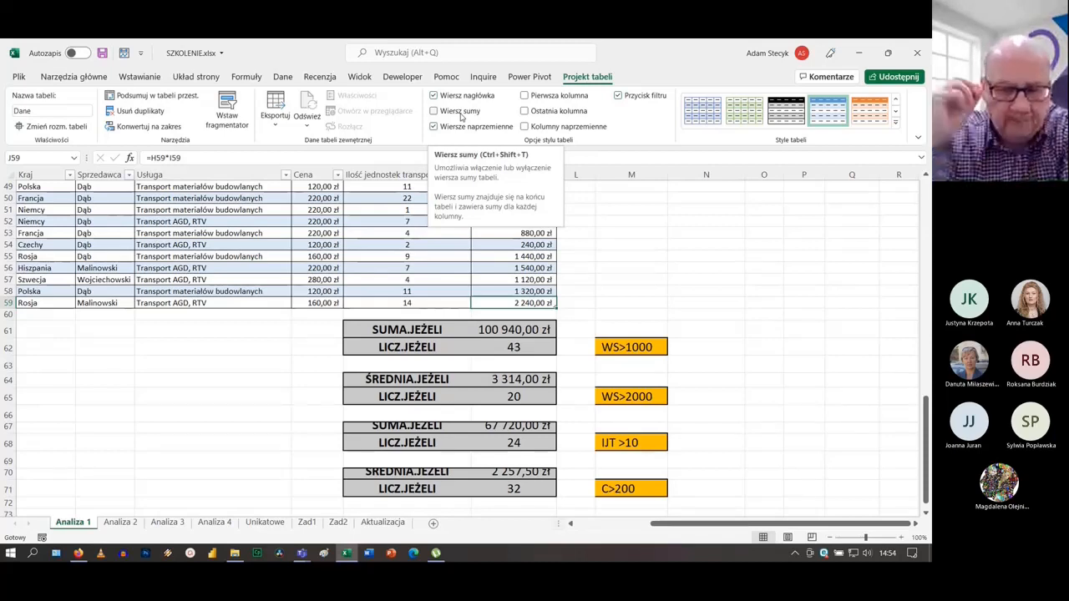
{"action": "left_click", "coordinate": [633, 303]}
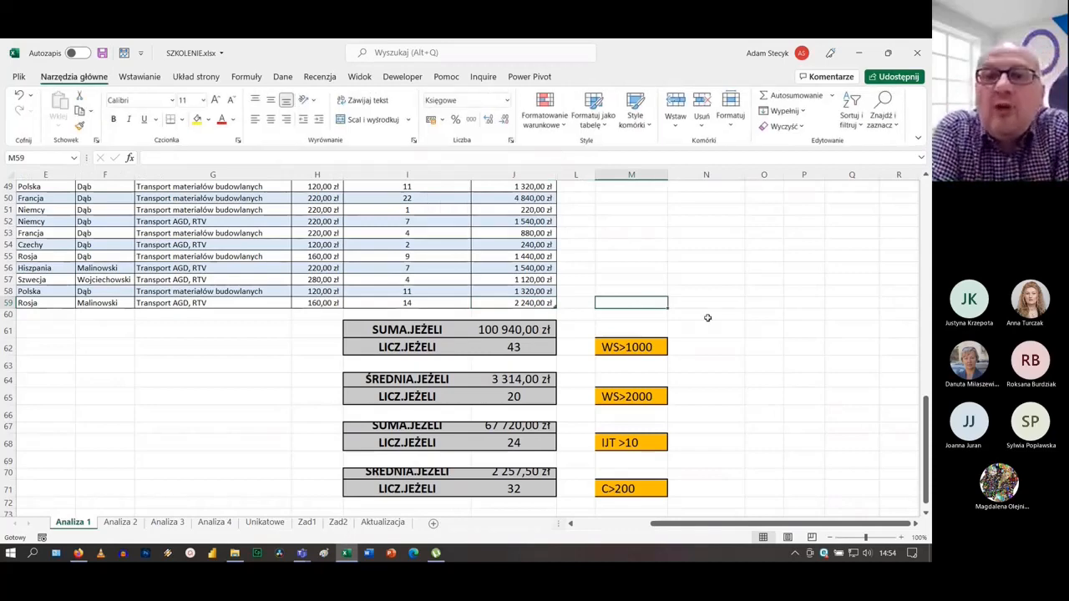
{"action": "left_click", "coordinate": [838, 345]}
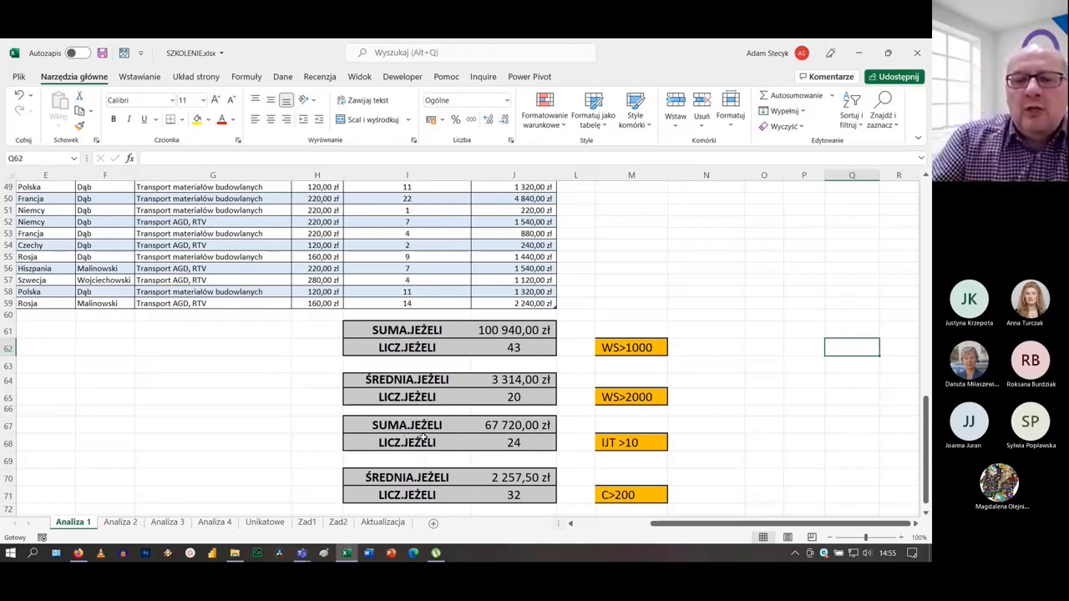
Delete all arguments from the SUMA.JEŻELI formula in cell J67, keeping only =SUMA.JEŻELI(
{"action": "left_click", "coordinate": [422, 427]}
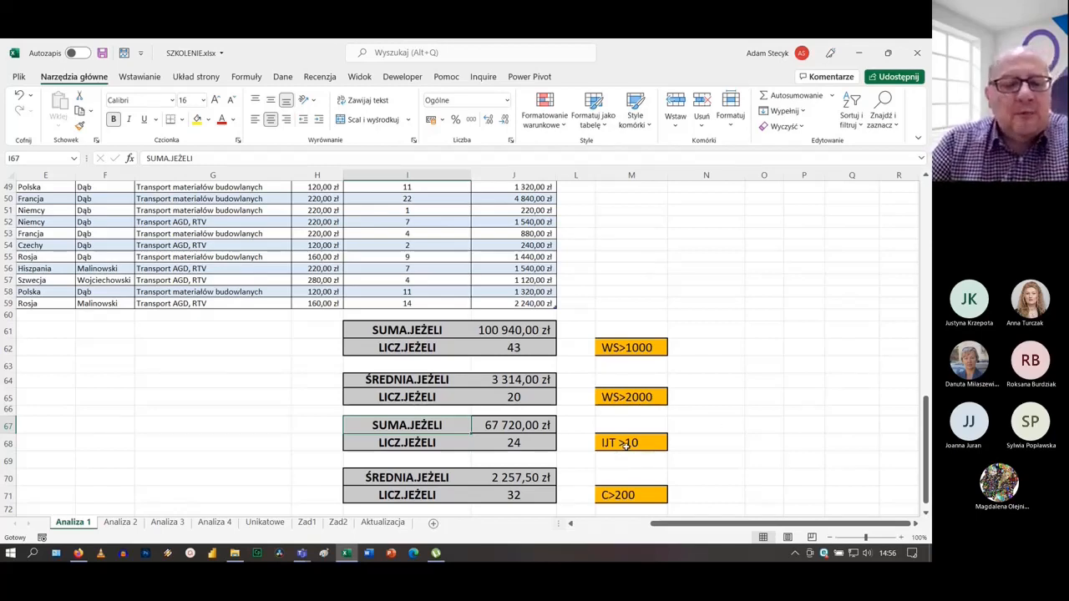
{"action": "key", "text": "F2"}
{"action": "key", "text": "Escape"}
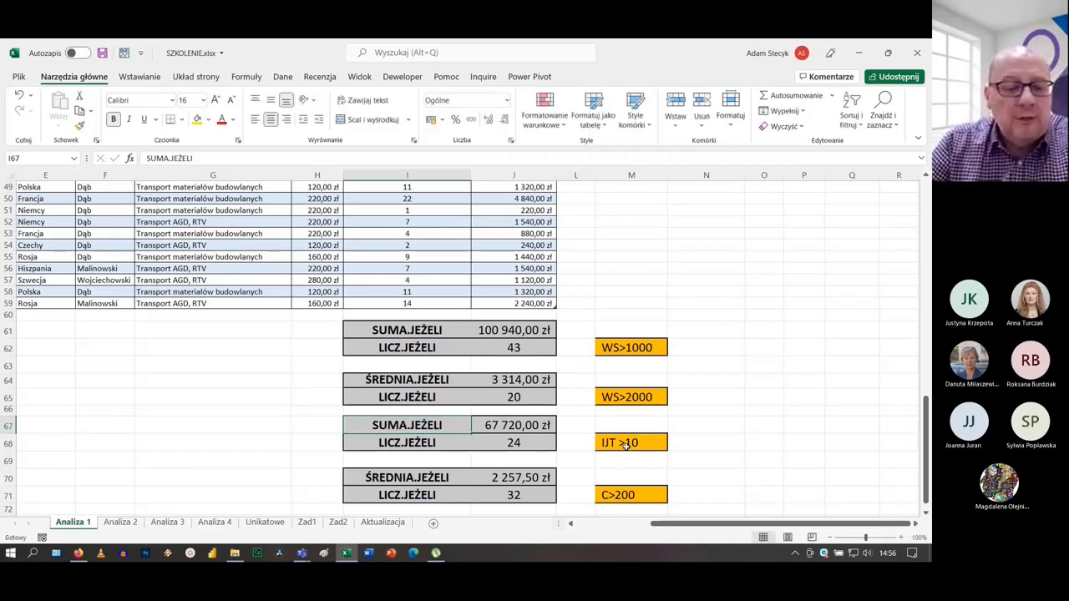
{"action": "key", "text": "Right"}
{"action": "key", "text": "F2"}
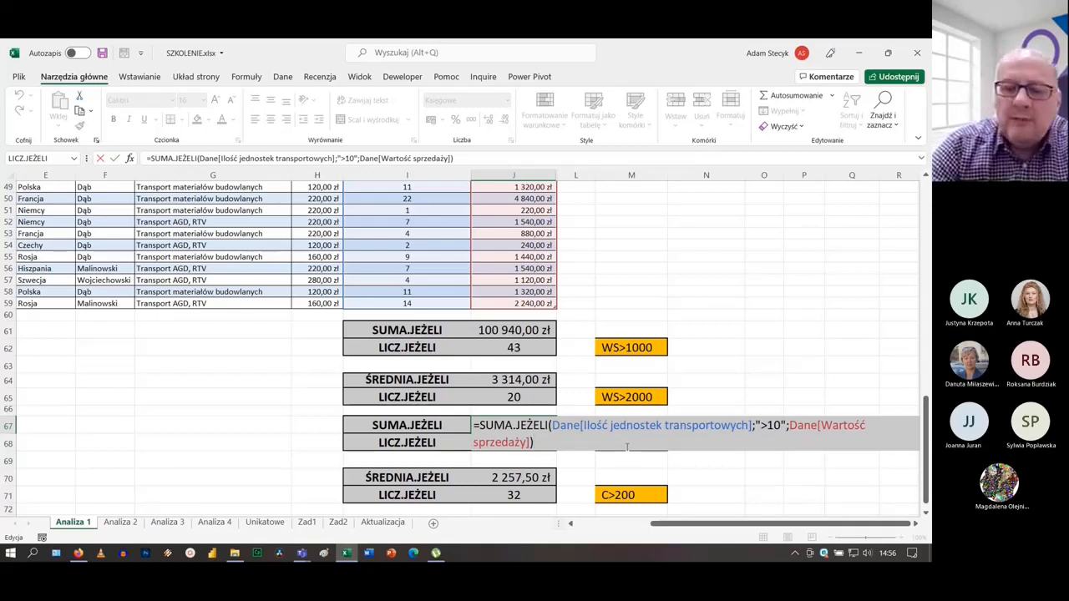
{"action": "key", "text": "BackSpace"}
{"action": "key", "text": "BackSpace"}
{"action": "key", "text": "BackSpace"}
{"action": "key", "text": "BackSpace"}
{"action": "key", "text": "BackSpace"}
{"action": "key", "text": "BackSpace"}
{"action": "key", "text": "BackSpace"}
{"action": "key", "text": "BackSpace"}
{"action": "key", "text": "BackSpace"}
{"action": "key", "text": "BackSpace"}
{"action": "key", "text": "BackSpace"}
{"action": "key", "text": "BackSpace"}
{"action": "key", "text": "BackSpace"}
{"action": "key", "text": "BackSpace"}
{"action": "key", "text": "BackSpace"}
{"action": "key", "text": "BackSpace"}
{"action": "key", "text": "BackSpace"}
{"action": "key", "text": "BackSpace"}
{"action": "key", "text": "BackSpace"}
{"action": "key", "text": "BackSpace"}
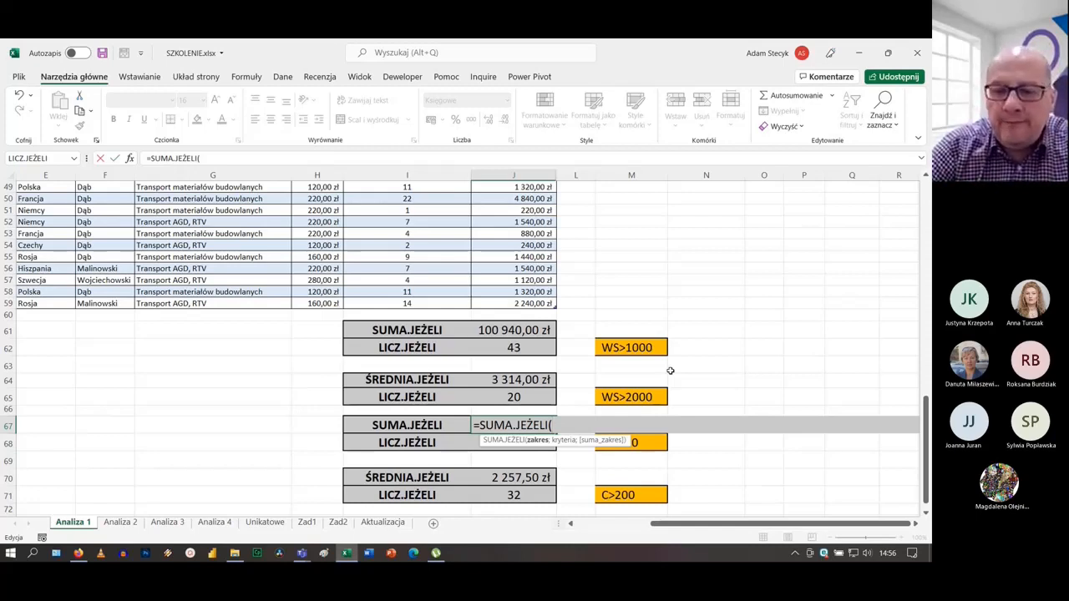
Complete the SUMA.JEŻELI formula in J67 with range i2:i59, criterion ">10" and sum range j2:j59
{"action": "type", "text": "i2:"}
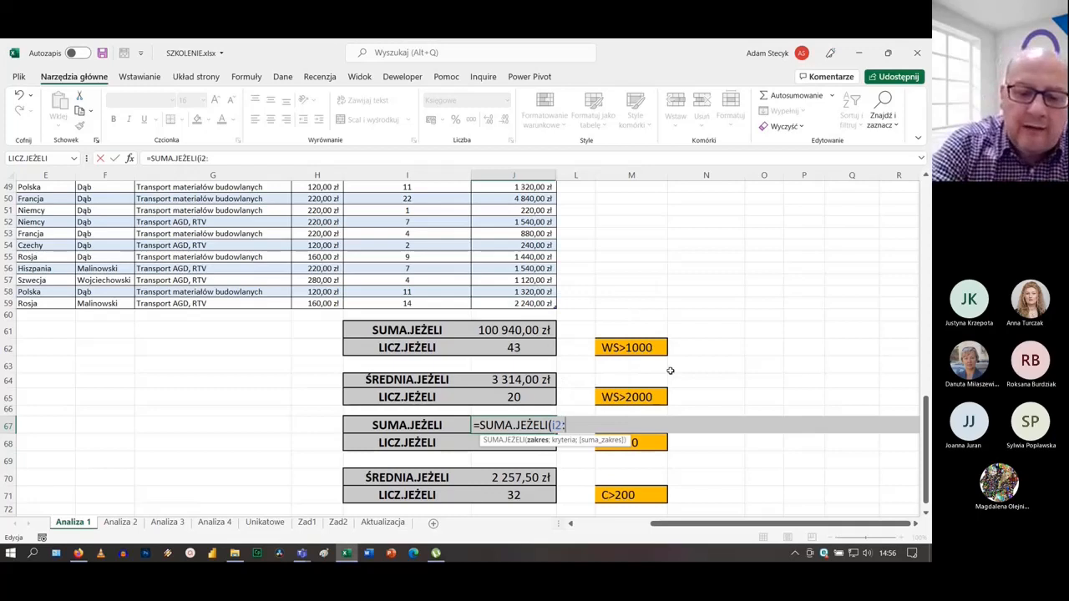
{"action": "type", "text": "i59"}
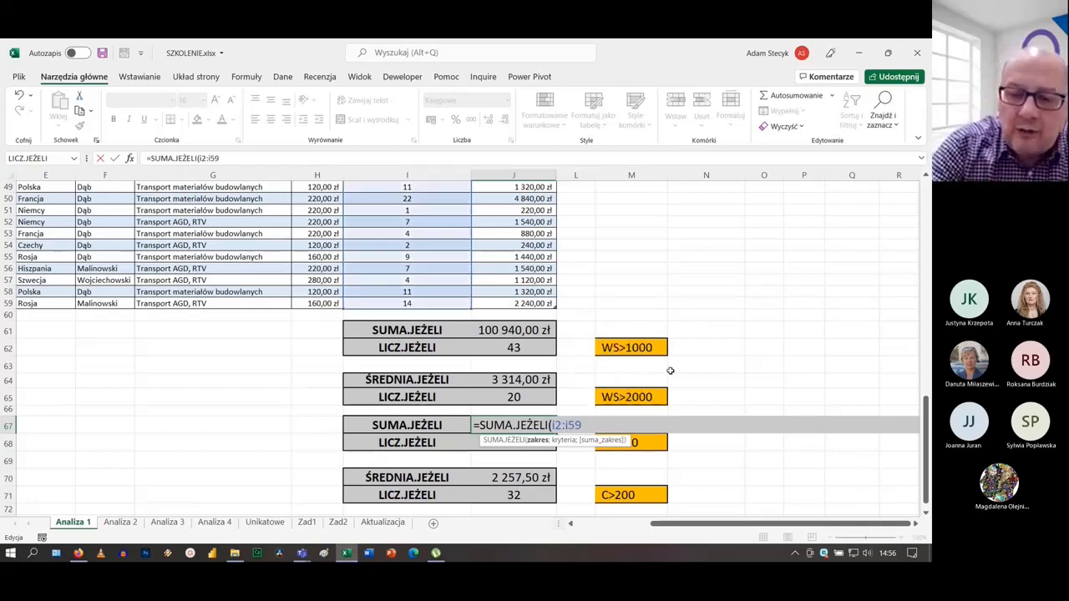
{"action": "type", "text": ";\""}
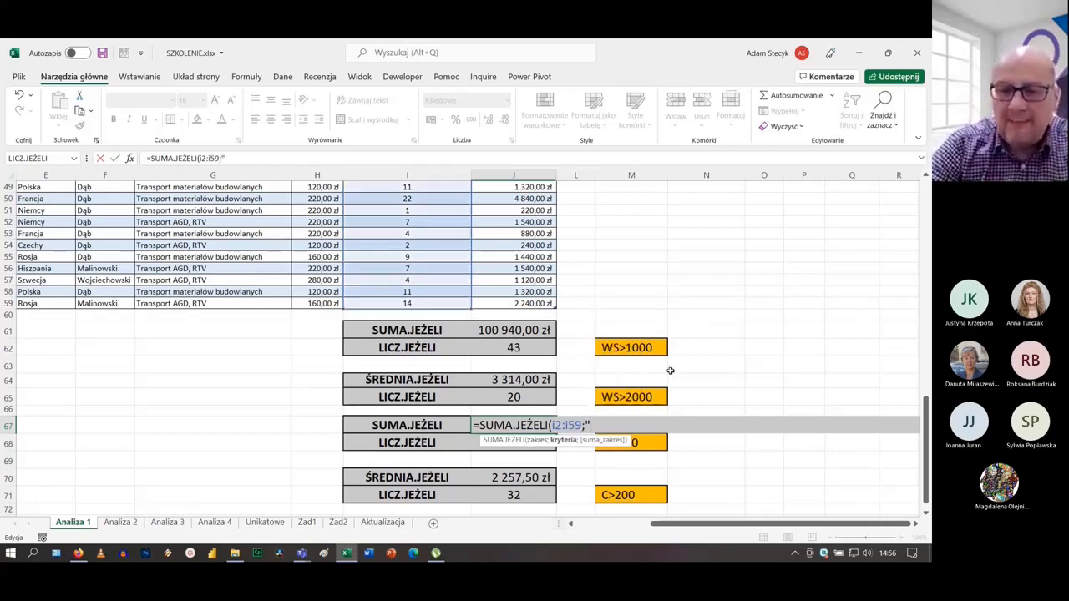
{"action": "type", "text": ">10\""}
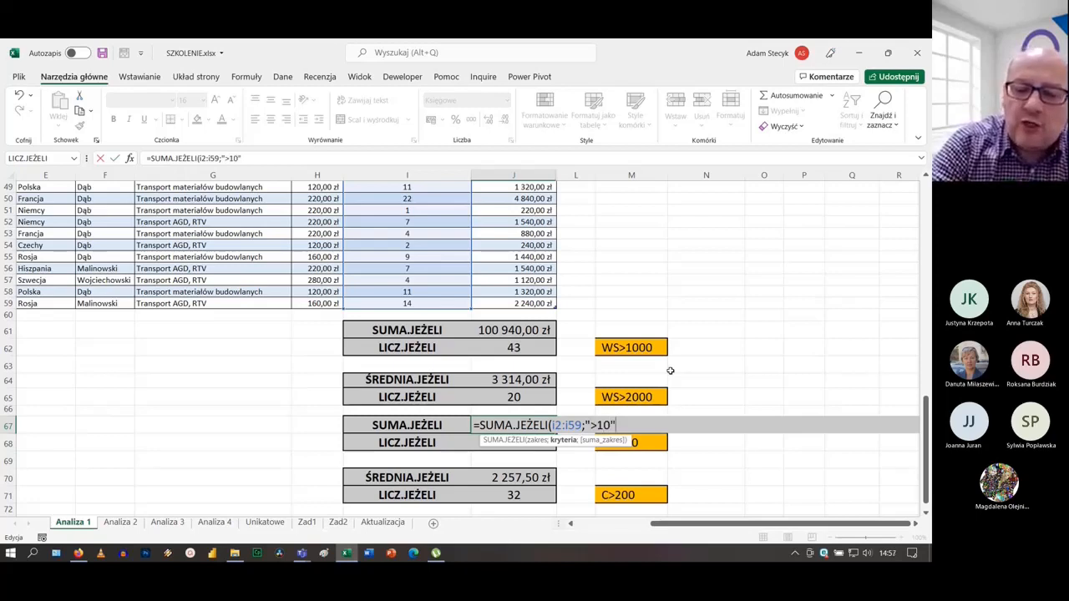
{"action": "type", "text": ";"}
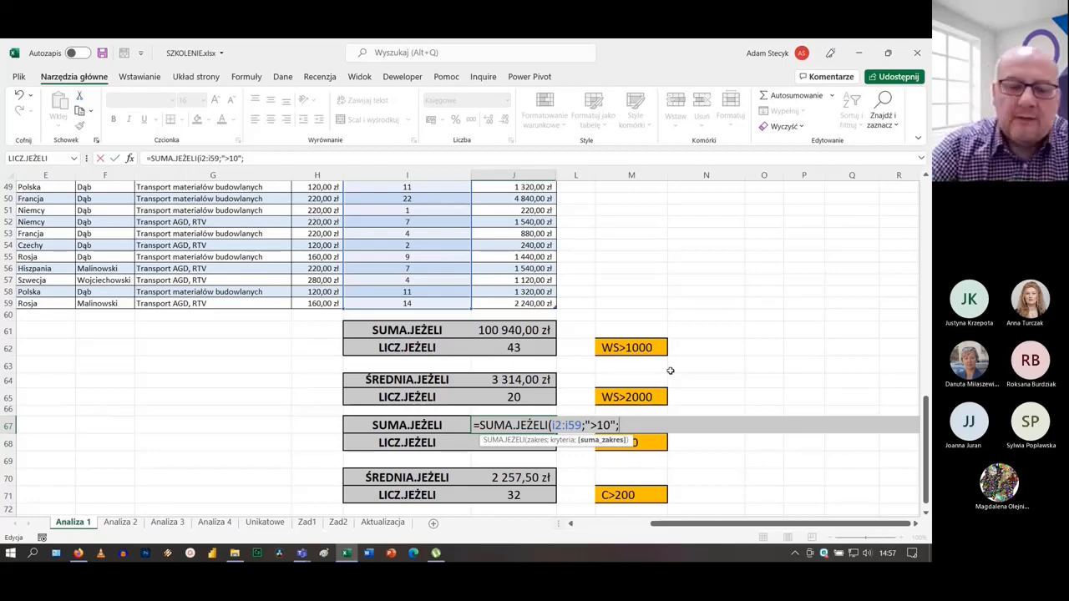
{"action": "type", "text": "j2:"}
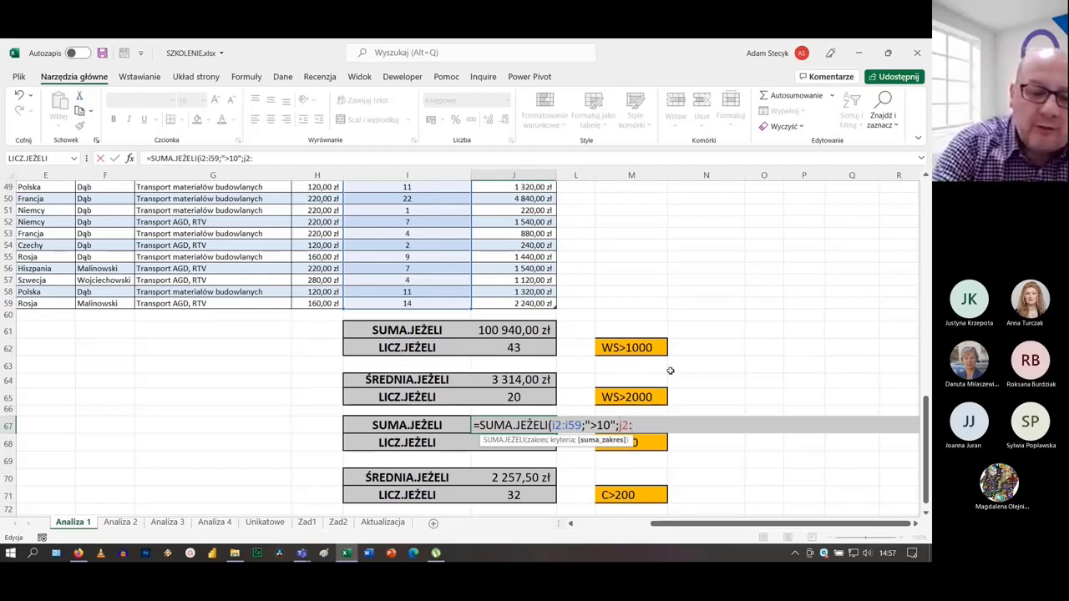
{"action": "type", "text": "j59)"}
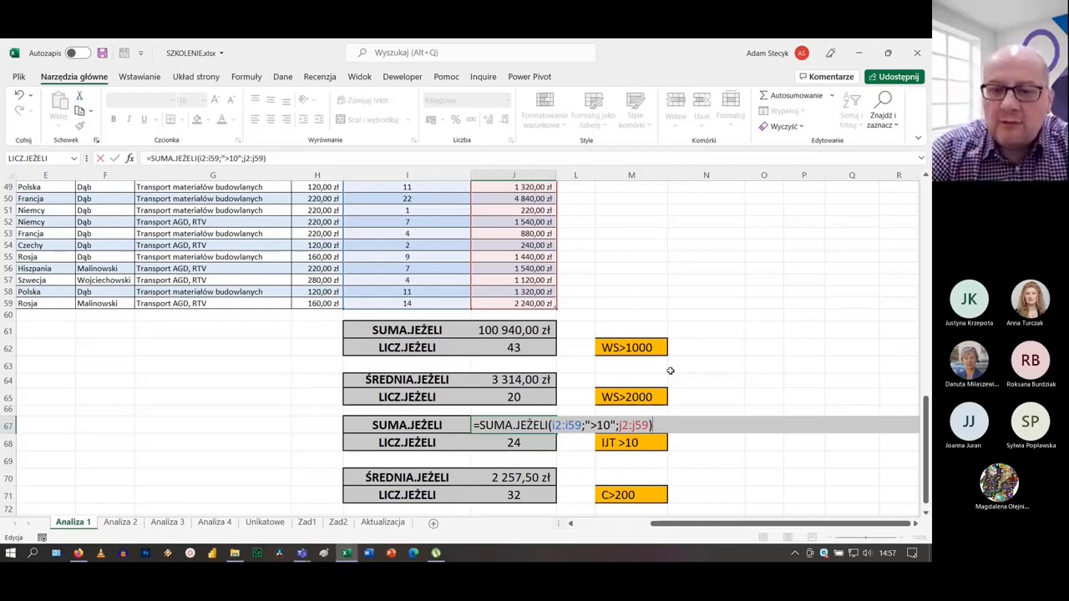
{"action": "key", "text": "Return"}
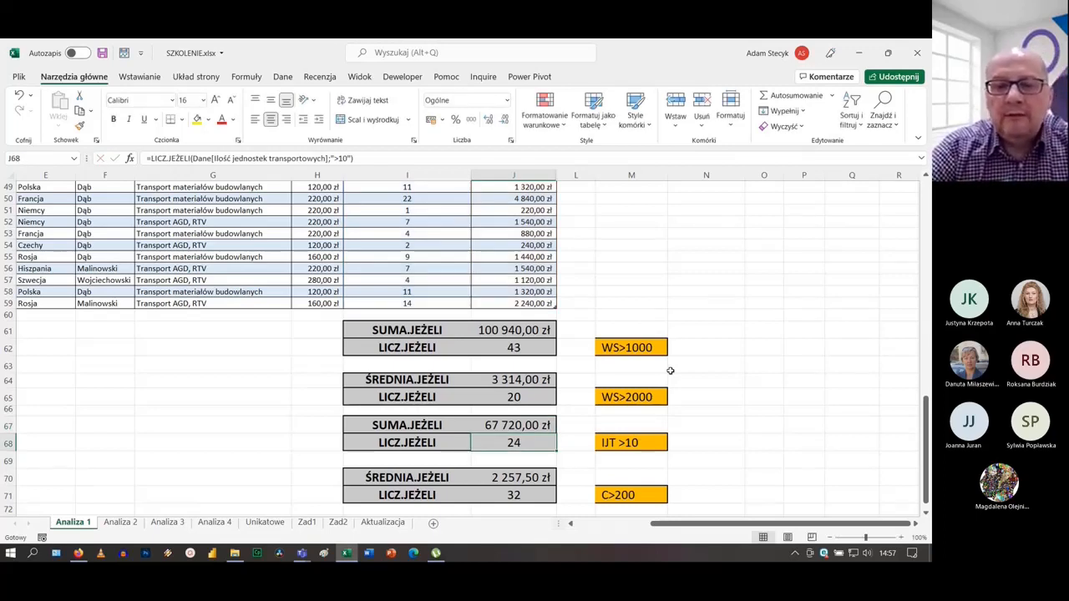
Delete all arguments from the LICZ.JEŻELI formula in cell J68, keeping only =LICZ.JEŻELI(
{"action": "key", "text": "F2"}
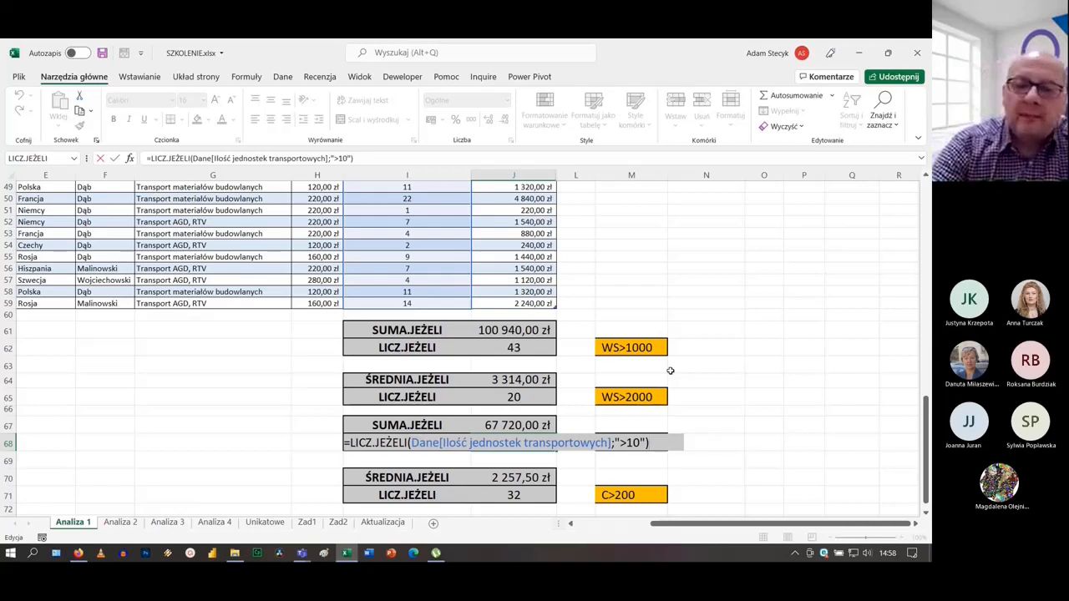
{"action": "key", "text": "BackSpace"}
{"action": "key", "text": "BackSpace"}
{"action": "key", "text": "BackSpace"}
{"action": "key", "text": "BackSpace"}
{"action": "key", "text": "BackSpace"}
{"action": "key", "text": "BackSpace"}
{"action": "key", "text": "BackSpace"}
{"action": "key", "text": "BackSpace"}
{"action": "key", "text": "BackSpace"}
{"action": "key", "text": "BackSpace"}
{"action": "key", "text": "BackSpace"}
{"action": "key", "text": "BackSpace"}
{"action": "key", "text": "BackSpace"}
{"action": "key", "text": "BackSpace"}
{"action": "key", "text": "BackSpace"}
{"action": "key", "text": "BackSpace"}
{"action": "key", "text": "BackSpace"}
{"action": "key", "text": "BackSpace"}
{"action": "key", "text": "BackSpace"}
{"action": "key", "text": "BackSpace"}
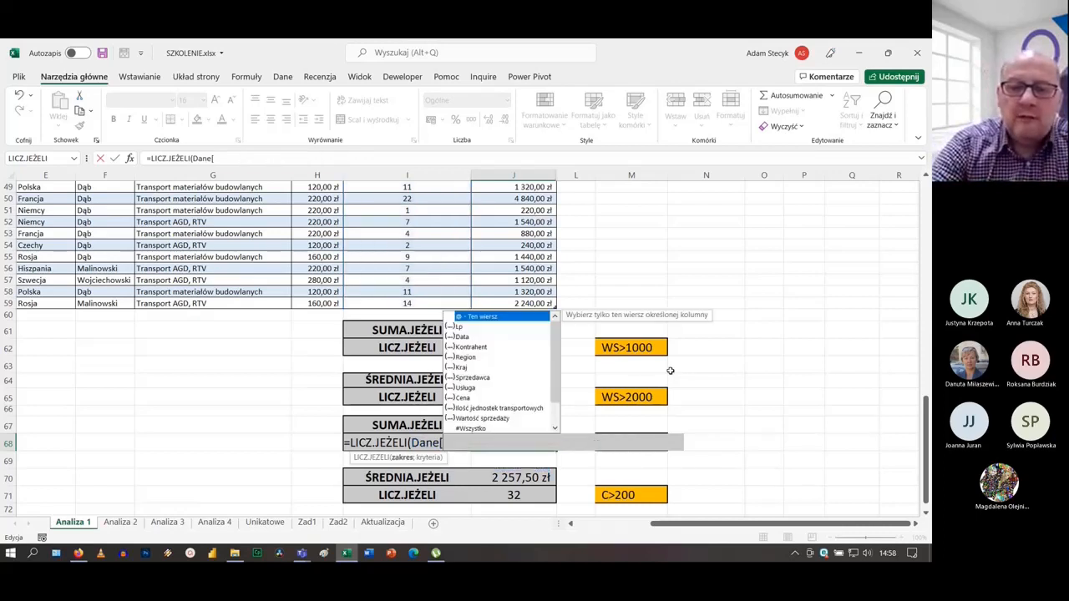
{"action": "key", "text": "BackSpace"}
{"action": "key", "text": "BackSpace"}
{"action": "key", "text": "BackSpace"}
{"action": "key", "text": "BackSpace"}
{"action": "key", "text": "BackSpace"}
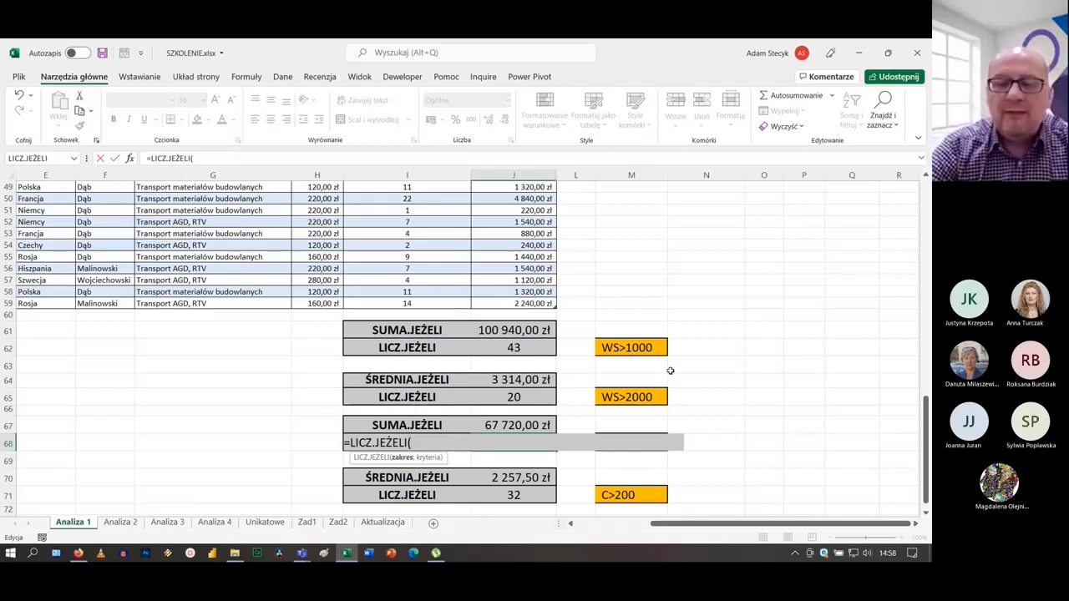
Complete the LICZ.JEŻELI formula in J68 with range i2:i59 and criterion ">10"
{"action": "type", "text": "i2:"}
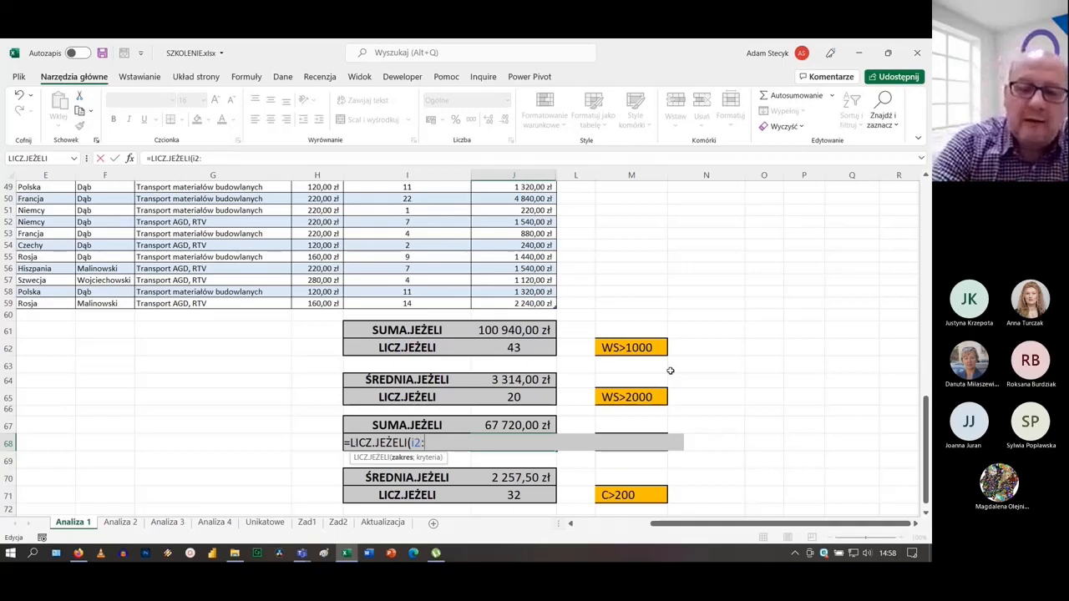
{"action": "type", "text": "i59"}
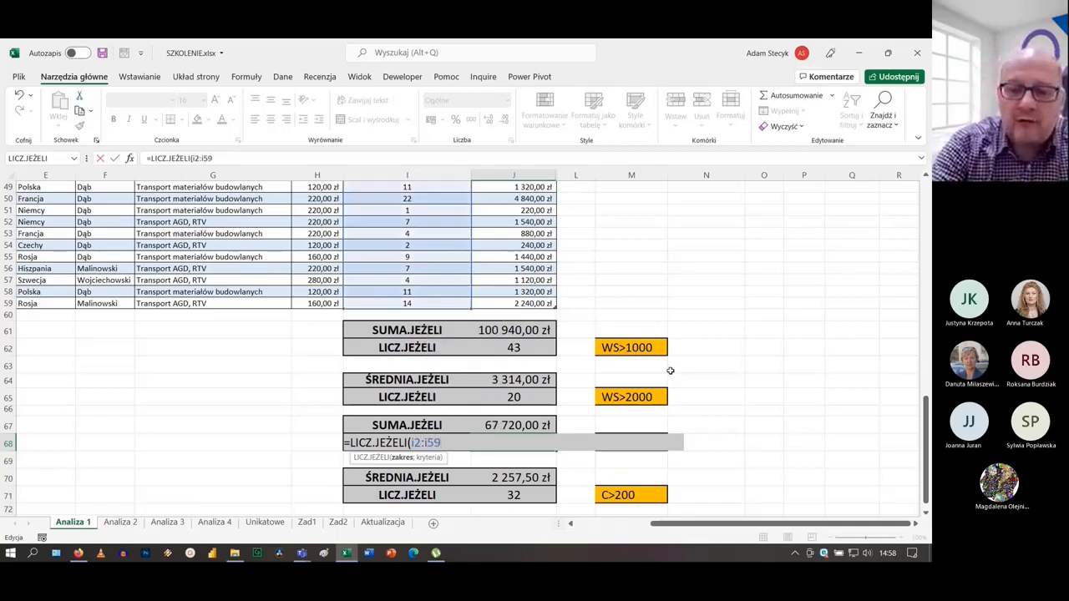
{"action": "type", "text": ";\""}
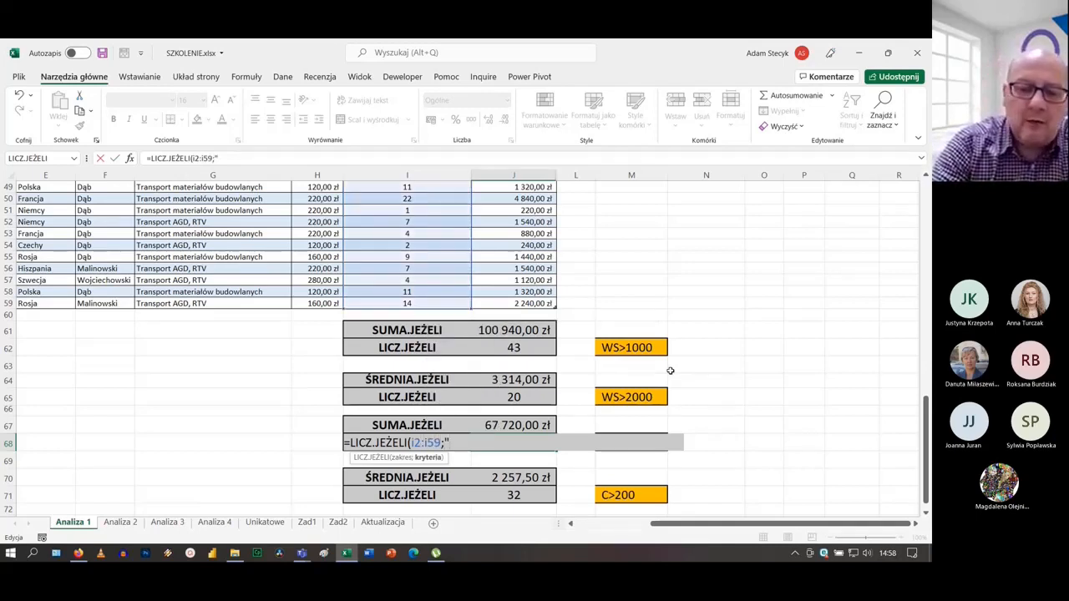
{"action": "type", "text": ">10\")"}
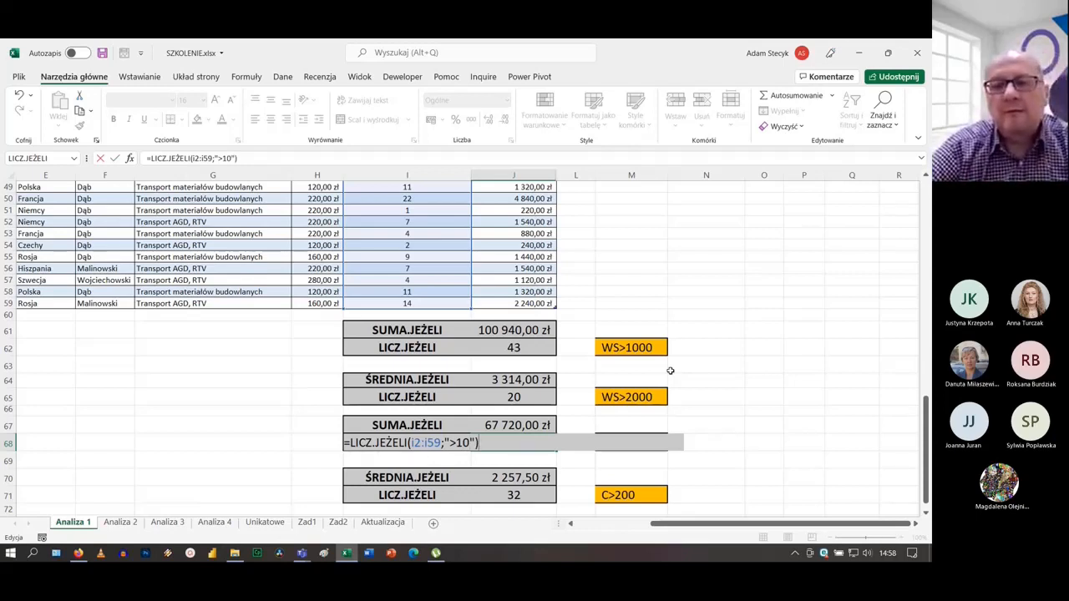
{"action": "key", "text": "Return"}
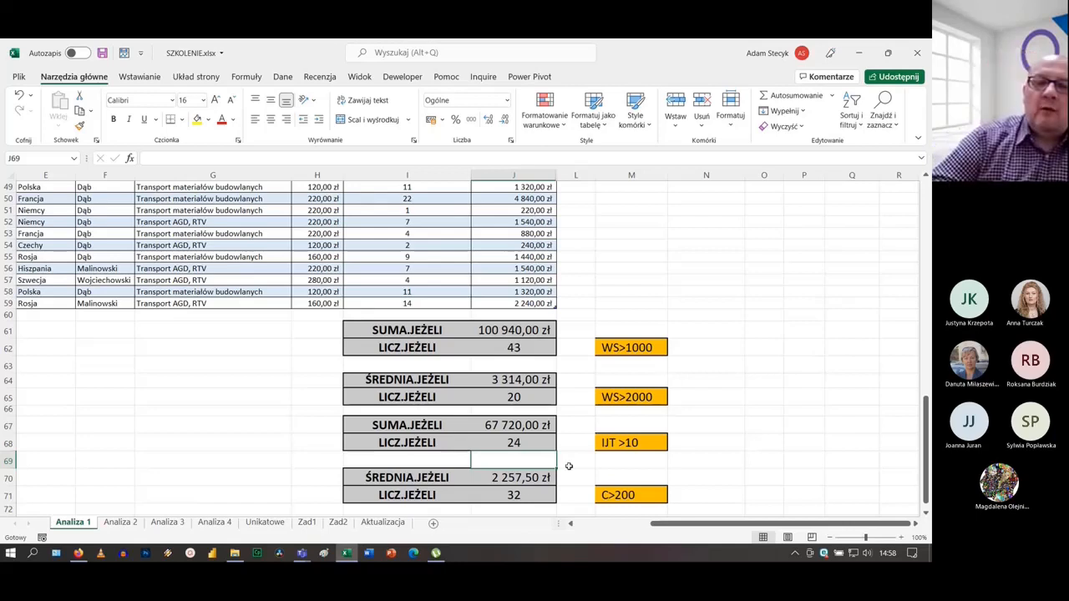
Clear cell J70 and start a new =ŚREDNIA.JEŻELI( formula in it
{"action": "left_click", "coordinate": [527, 480]}
{"action": "scroll", "coordinate": [747, 436], "scroll_direction": "down", "scroll_amount": 2}
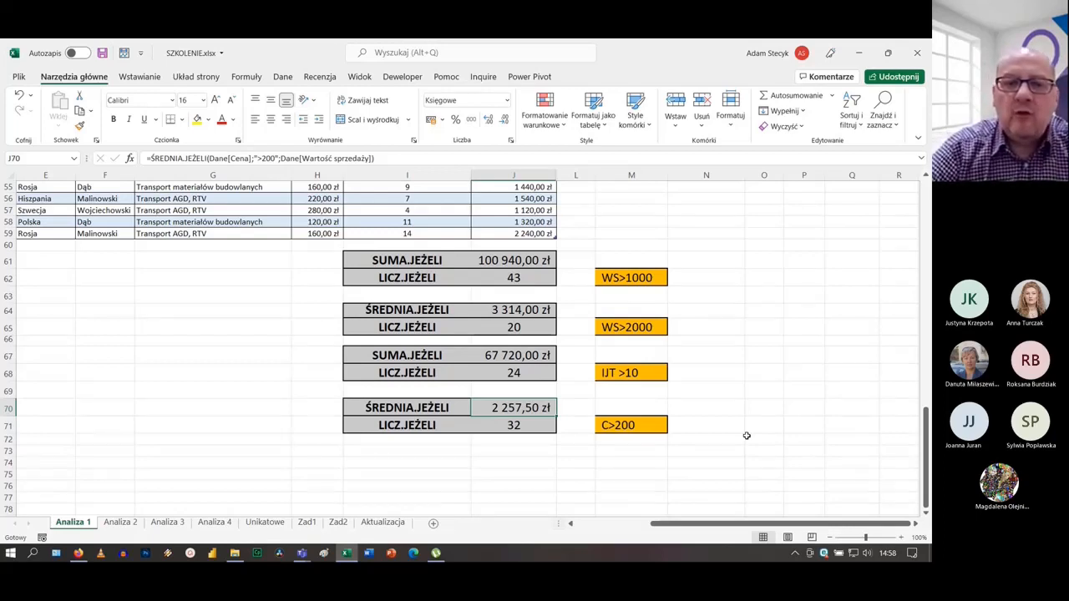
{"action": "scroll", "coordinate": [287, 306], "scroll_direction": "down", "scroll_amount": 2}
{"action": "key", "text": "Delete"}
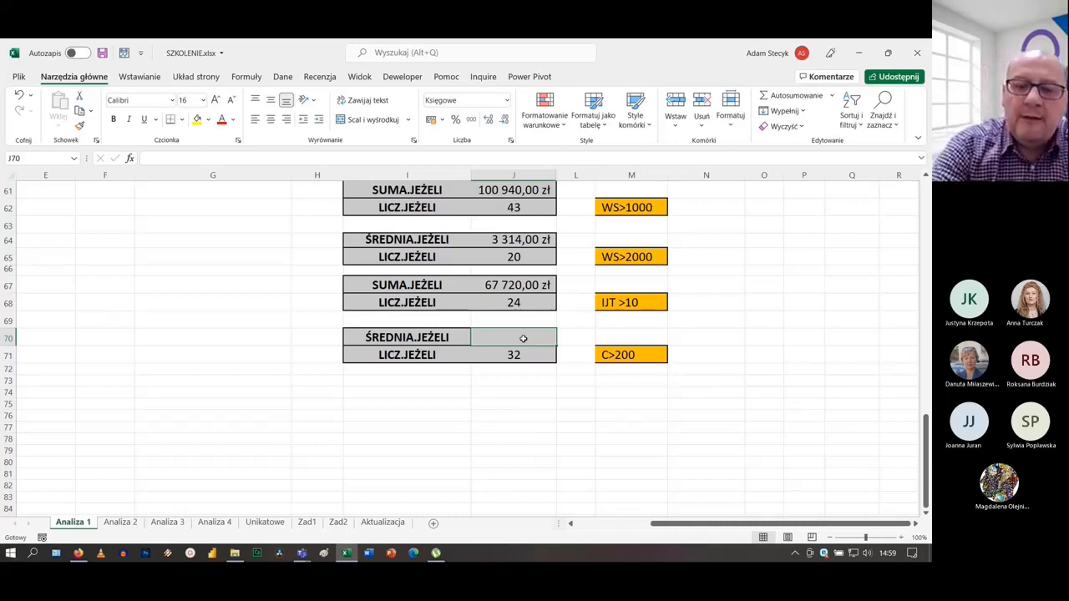
{"action": "type", "text": "=średnia"}
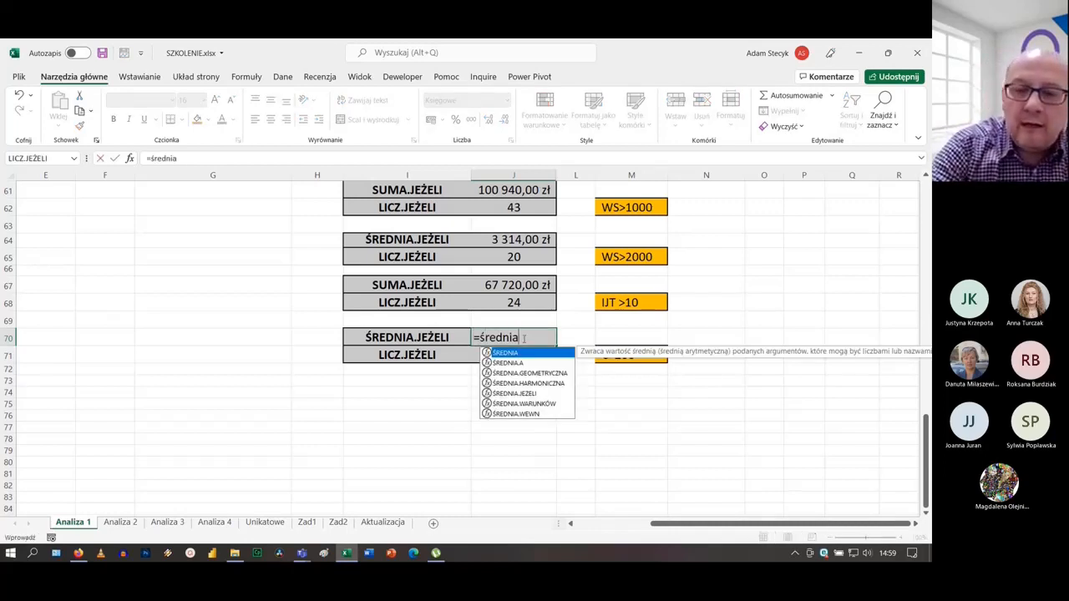
{"action": "type", "text": "."}
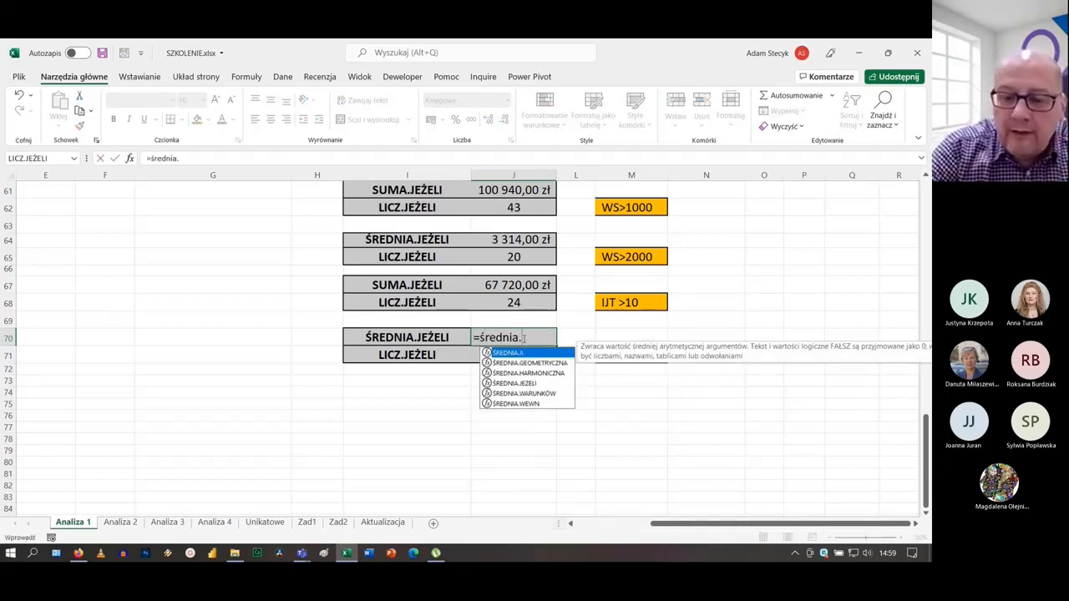
{"action": "key", "text": "Down"}
{"action": "key", "text": "Down"}
{"action": "key", "text": "Down"}
{"action": "key", "text": "Tab"}
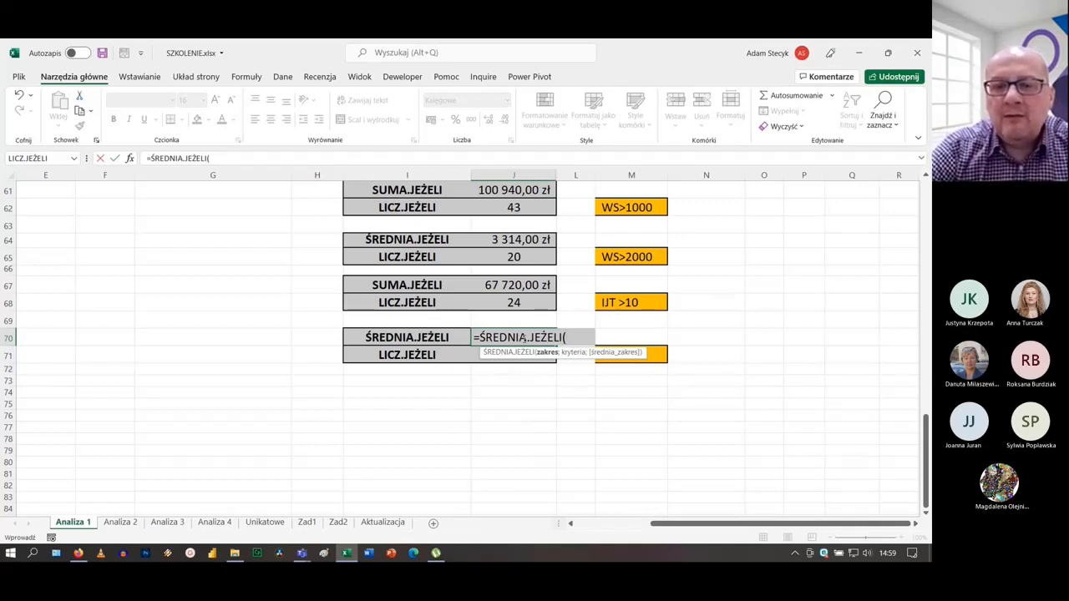
Enter the Cena column of the Dane table, dane[Cena], as the criteria range of the ŚREDNIA.JEŻELI formula
{"action": "type", "text": "dane"}
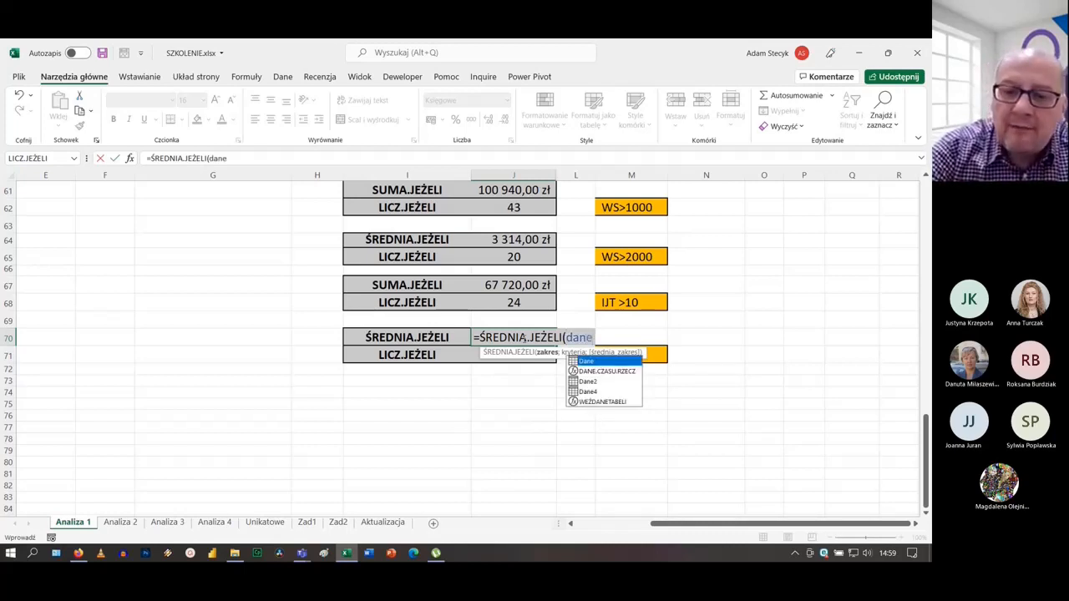
{"action": "type", "text": "["}
{"action": "key", "text": "Down"}
{"action": "key", "text": "Down"}
{"action": "key", "text": "Down"}
{"action": "key", "text": "Down"}
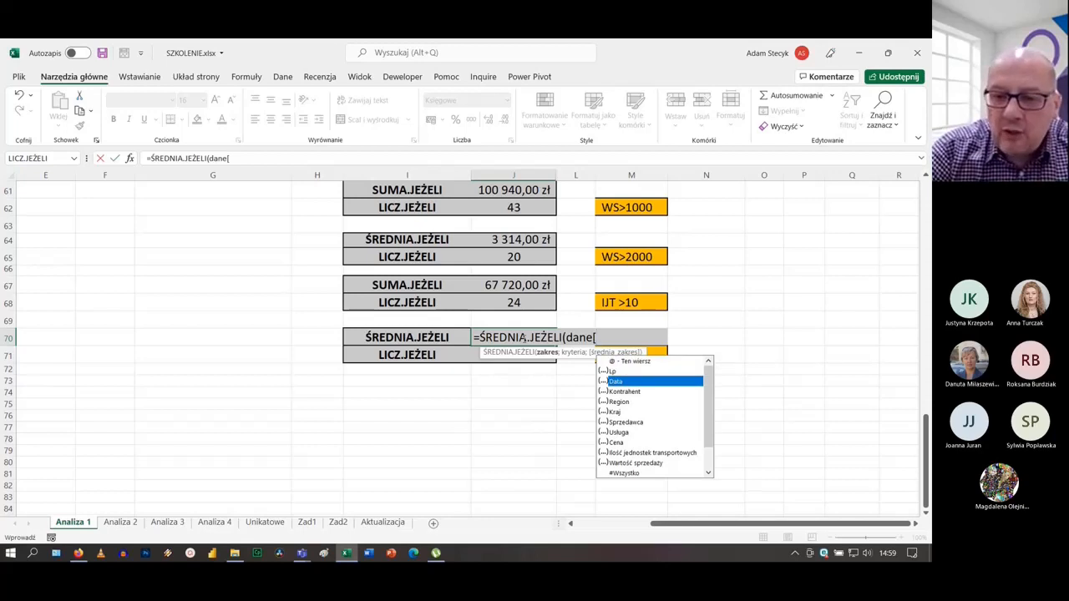
{"action": "key", "text": "Down"}
{"action": "key", "text": "Down"}
{"action": "key", "text": "Down"}
{"action": "key", "text": "Down"}
{"action": "key", "text": "Tab"}
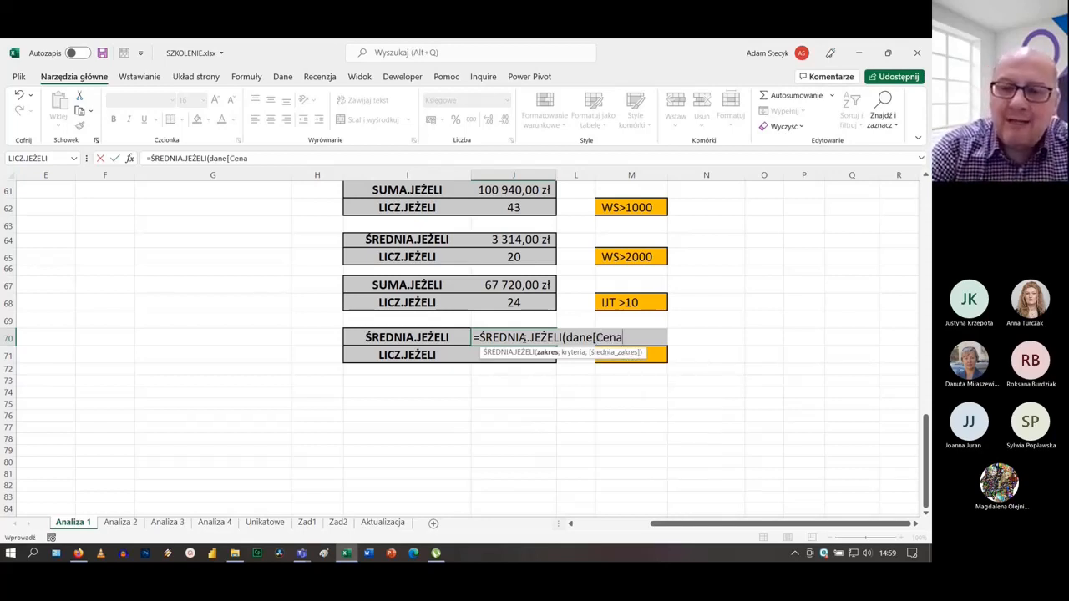
{"action": "type", "text": "]"}
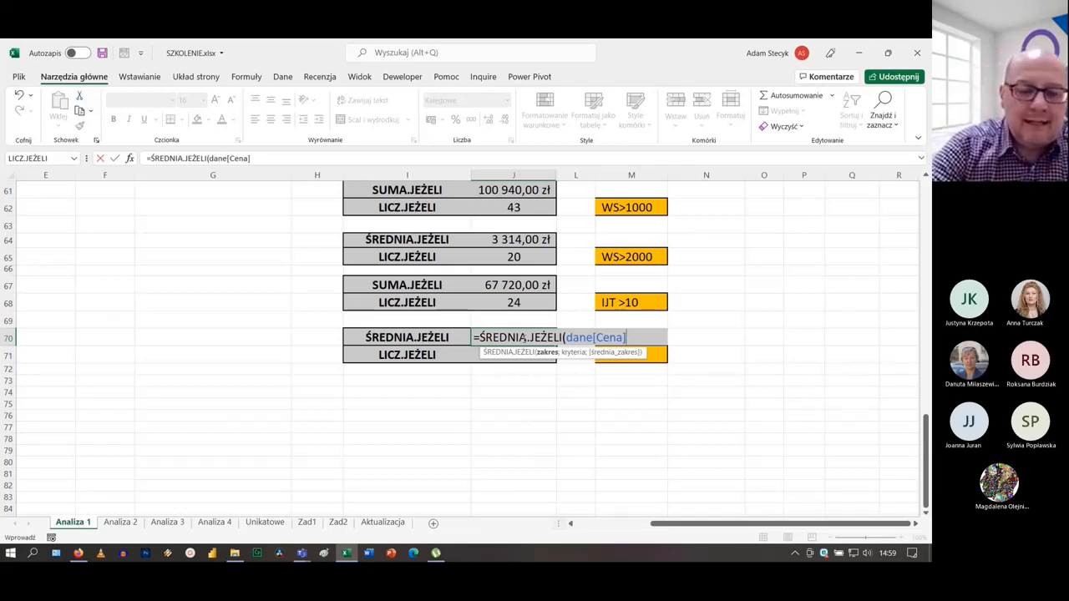
Add ">200" as the criterion of the ŚREDNIA.JEŻELI formula in J70, followed by a semicolon
{"action": "type", "text": ";"}
{"action": "type", "text": "\">2000"}
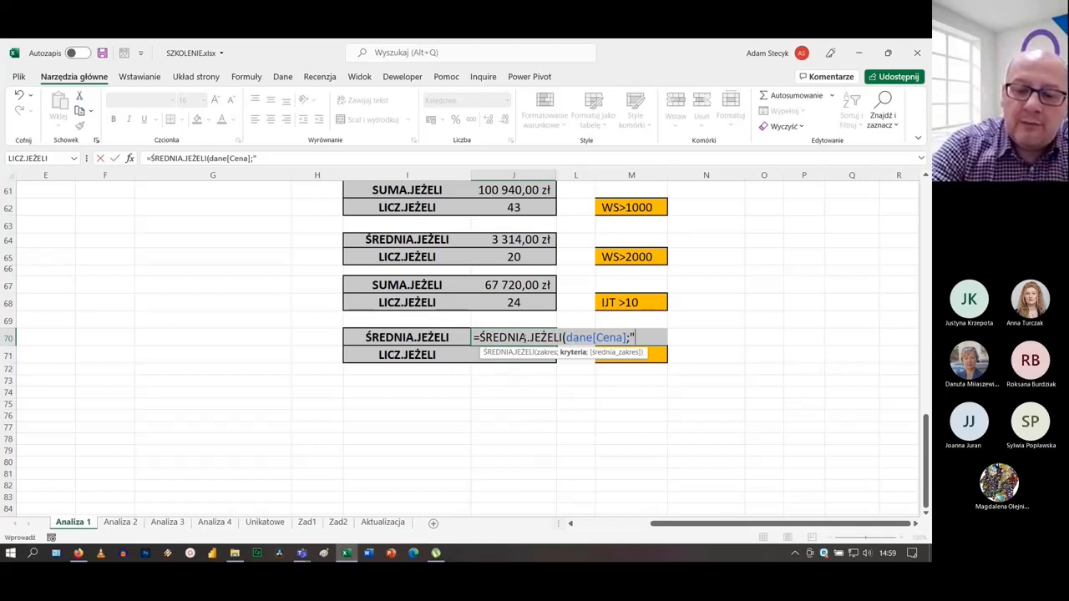
{"action": "key", "text": "BackSpace"}
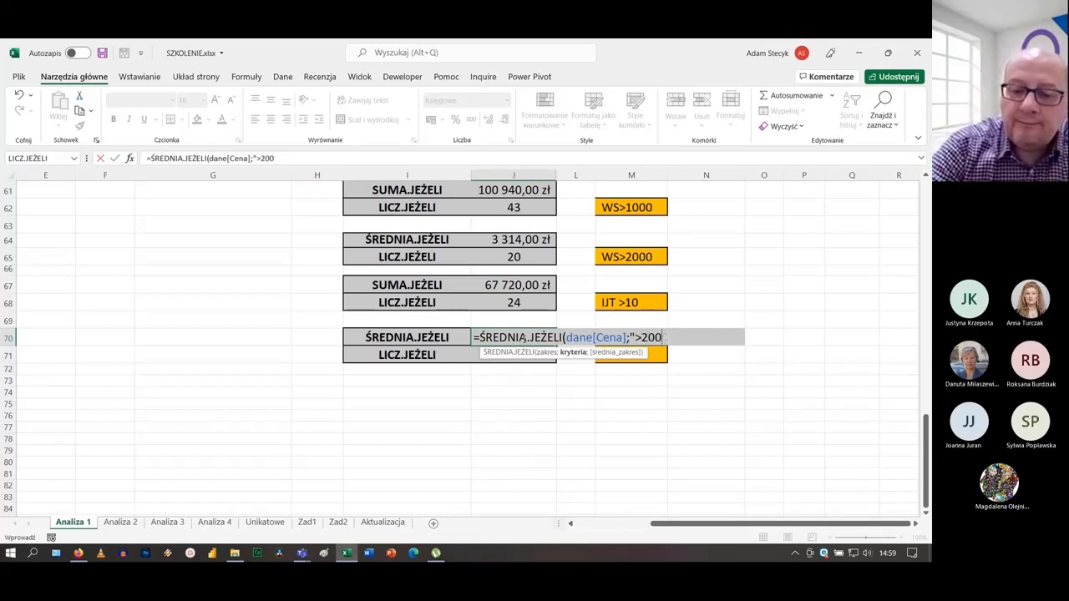
{"action": "type", "text": "\";"}
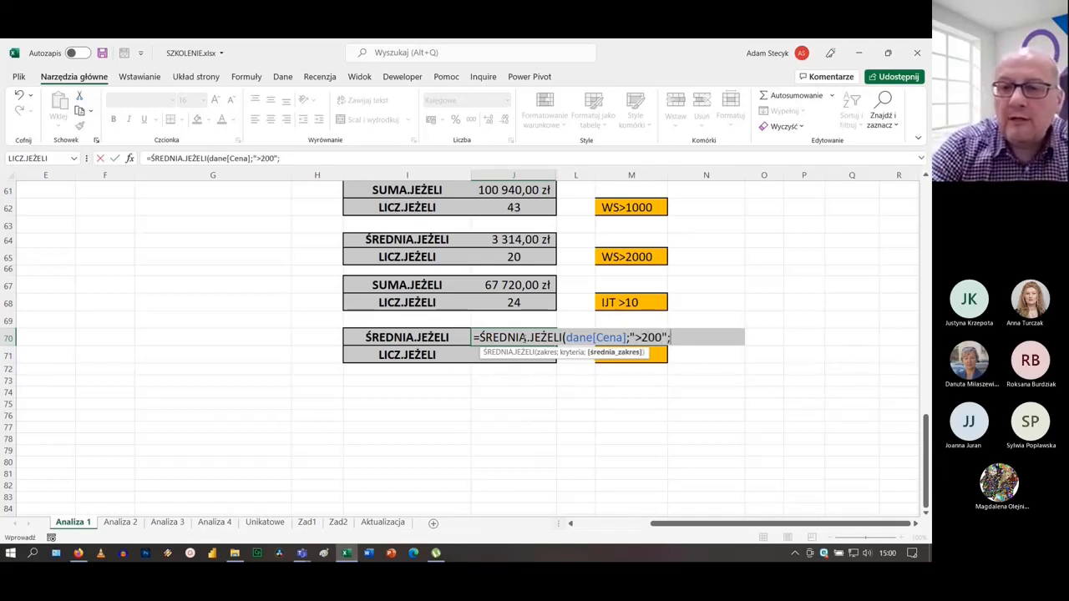
Complete the ŚREDNIA.JEŻELI formula in J70 with dane[Wartość sprzedaży] as the average range and enter it
{"action": "scroll", "coordinate": [522, 337], "scroll_direction": "up", "scroll_amount": 1}
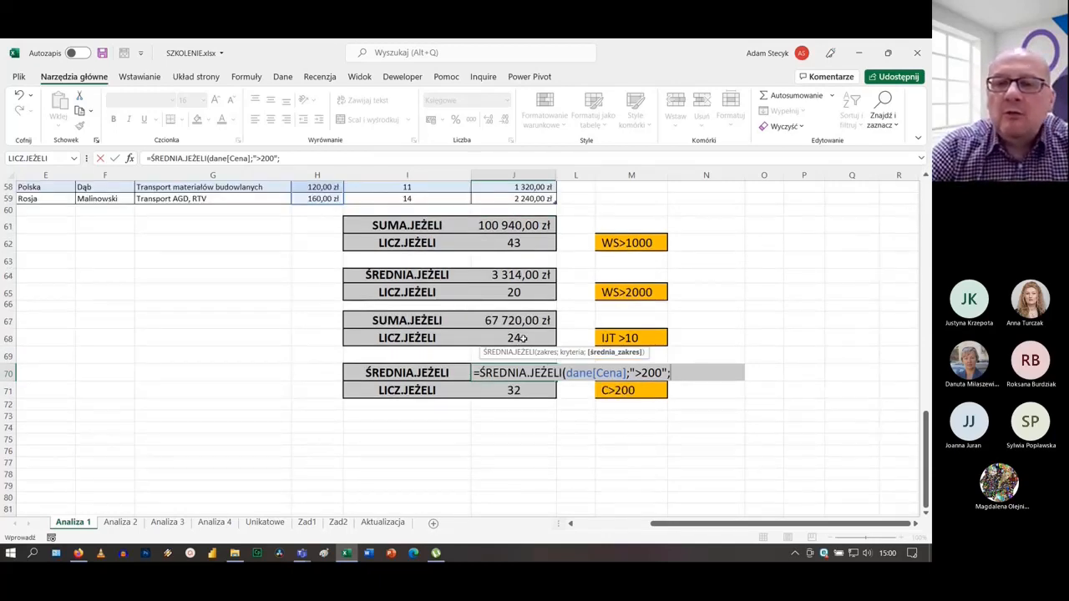
{"action": "type", "text": "dane"}
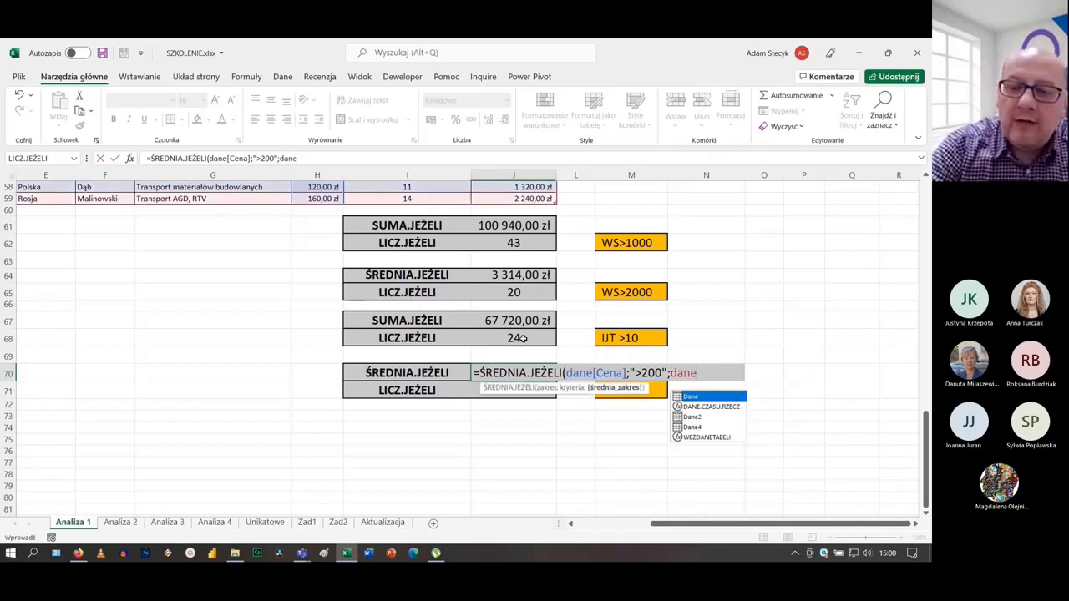
{"action": "type", "text": "["}
{"action": "key", "text": "Down"}
{"action": "key", "text": "Down"}
{"action": "key", "text": "Down"}
{"action": "key", "text": "Down"}
{"action": "key", "text": "Down"}
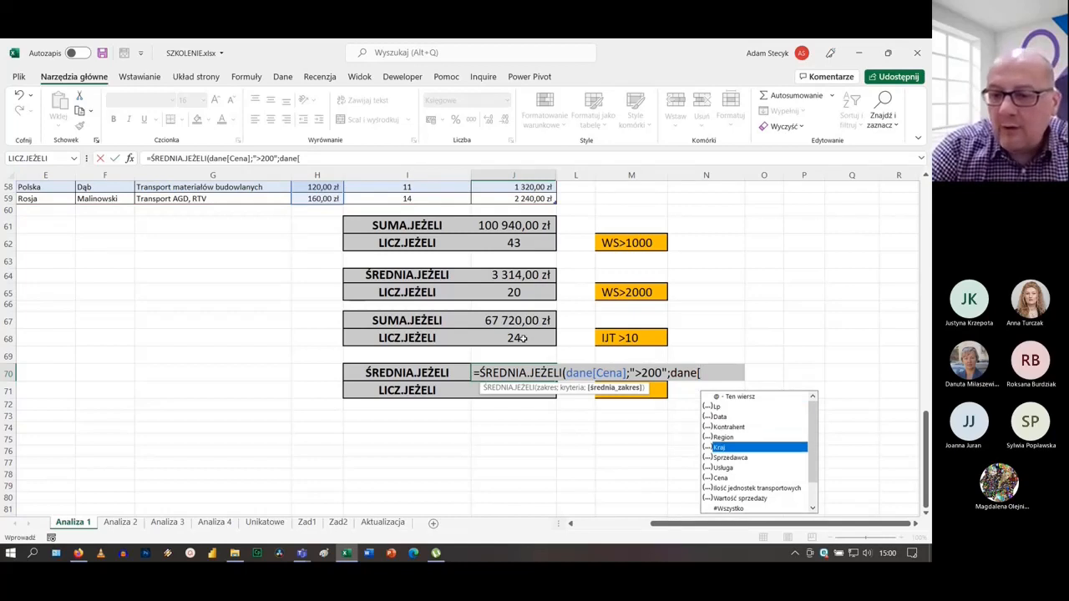
{"action": "key", "text": "Down"}
{"action": "key", "text": "Down"}
{"action": "key", "text": "Down"}
{"action": "key", "text": "Down"}
{"action": "key", "text": "Down"}
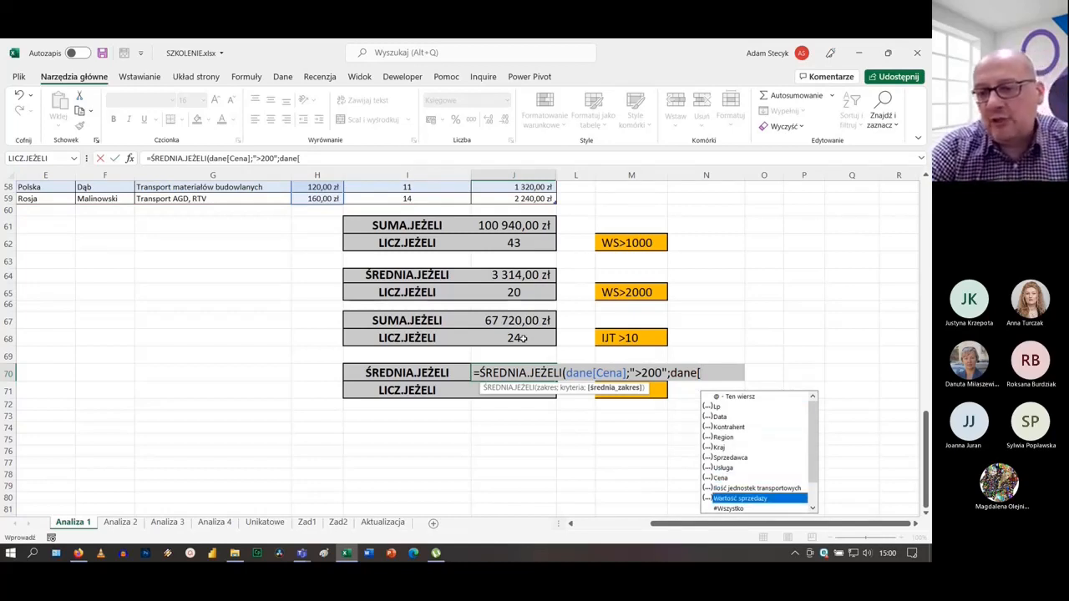
{"action": "key", "text": "Tab"}
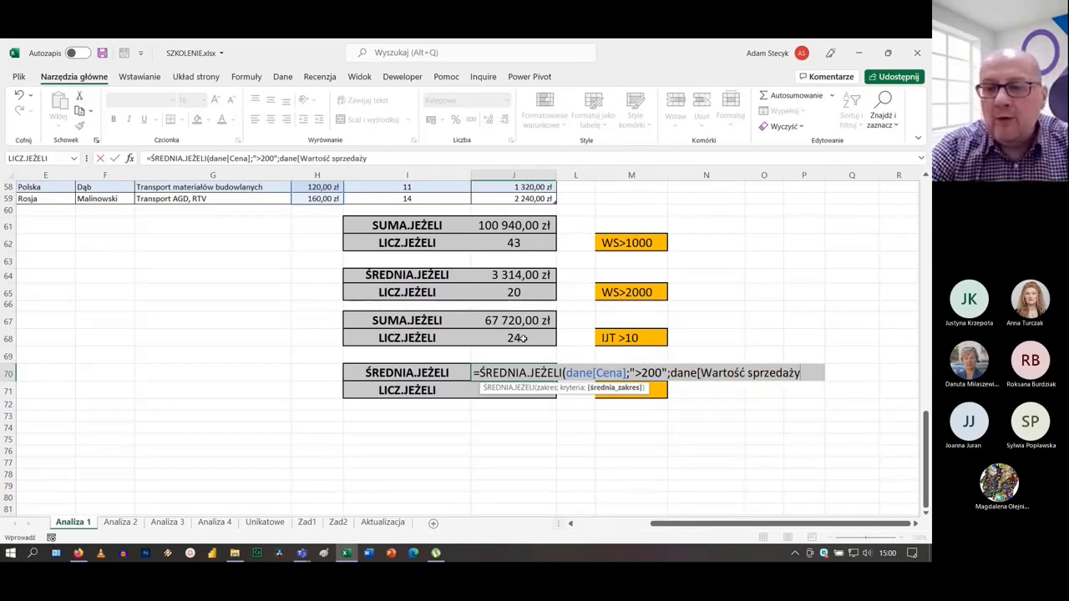
{"action": "type", "text": "]"}
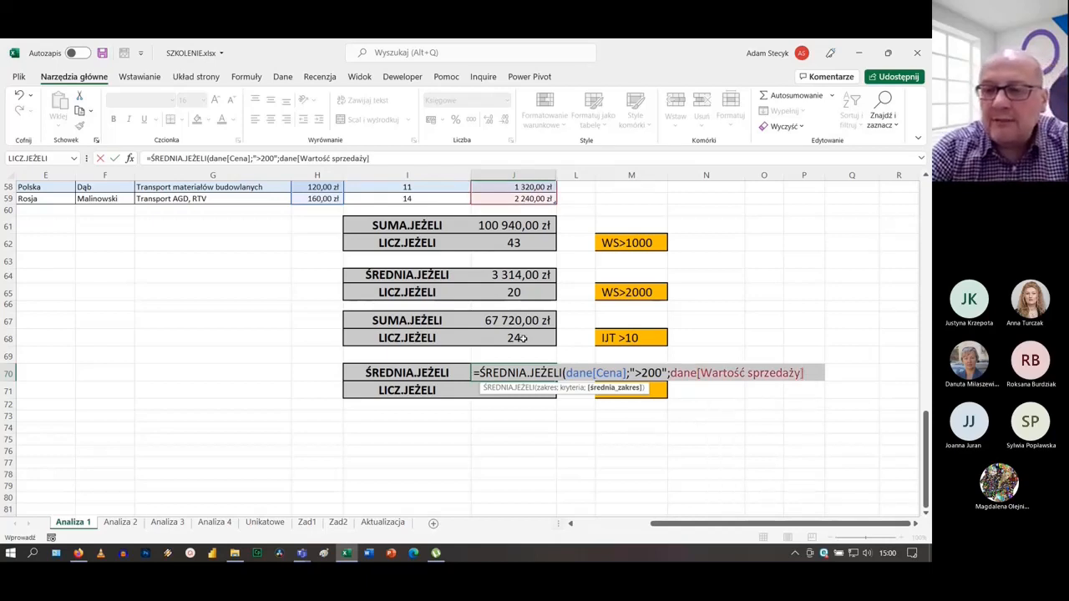
{"action": "type", "text": ")"}
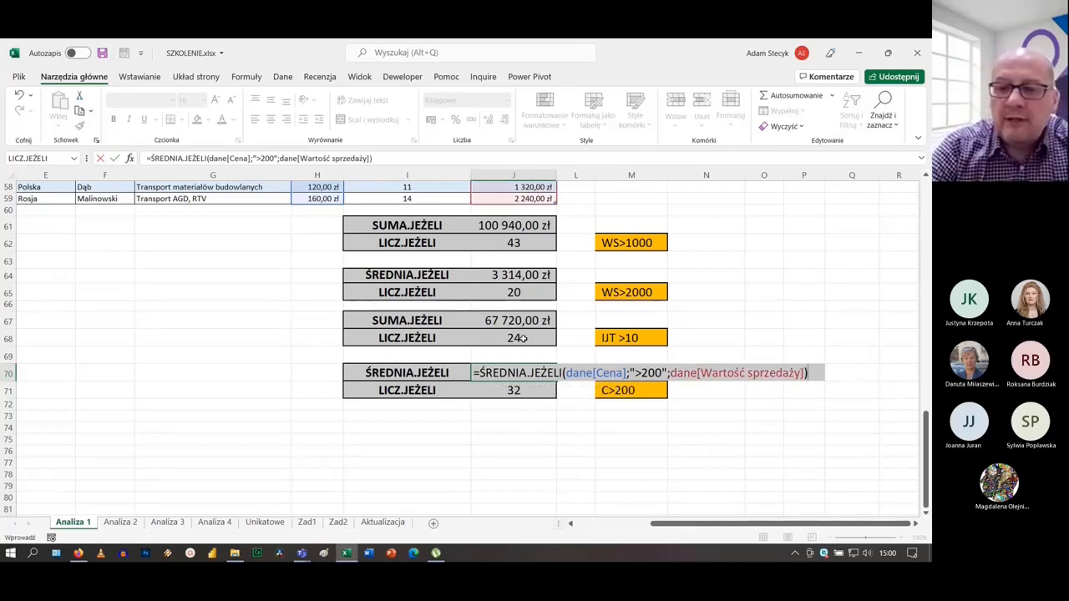
{"action": "key", "text": "Return"}
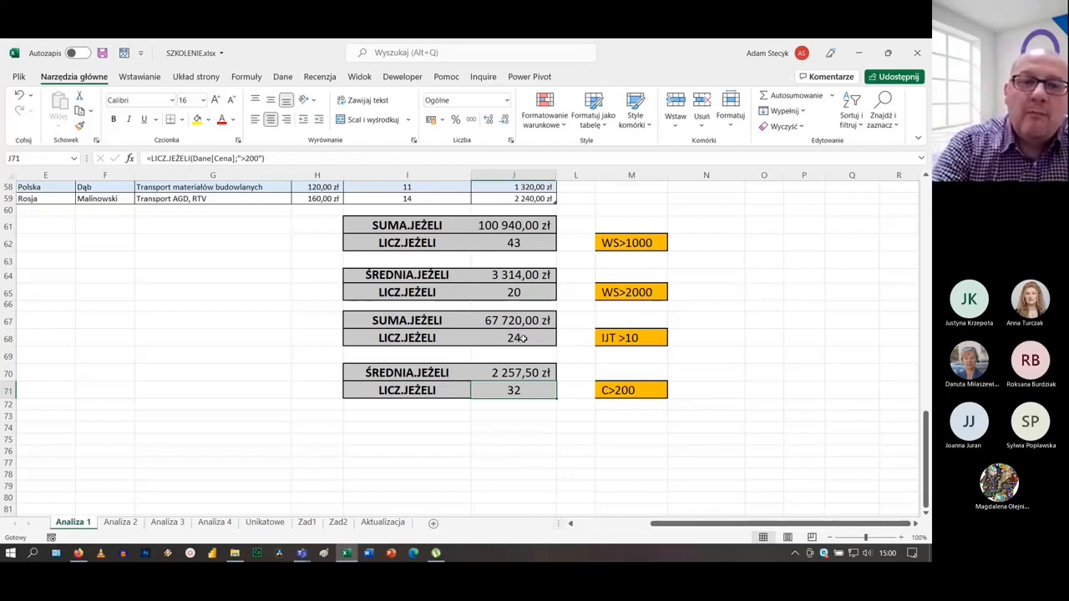
Replace the content of J71 with the formula =LICZ.JEŻELI(h2:h59;">200")
{"action": "key", "text": "Delete"}
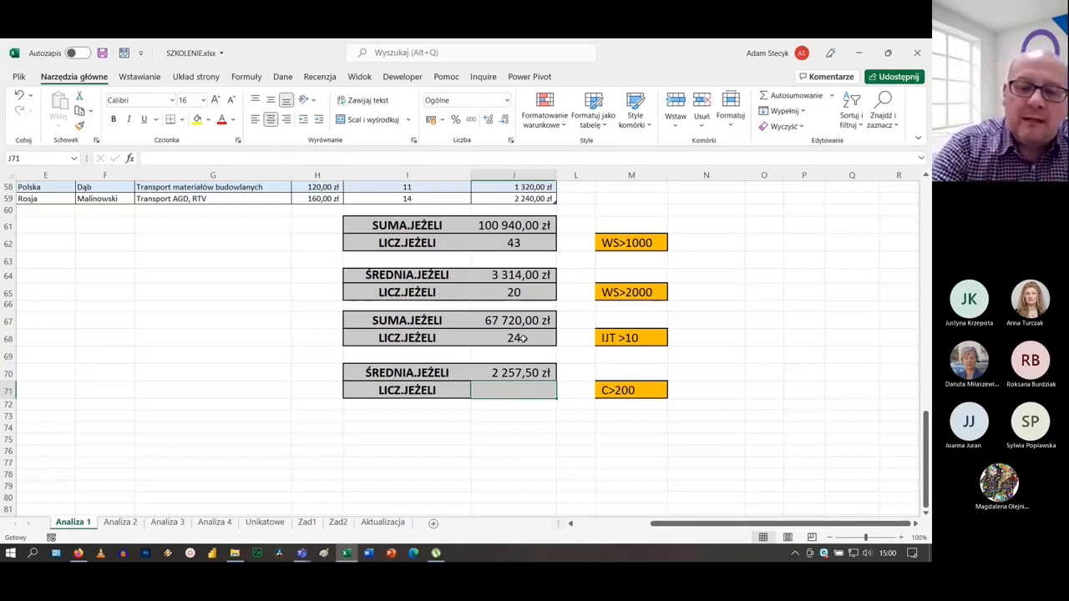
{"action": "type", "text": "=licz"}
{"action": "key", "text": "Tab"}
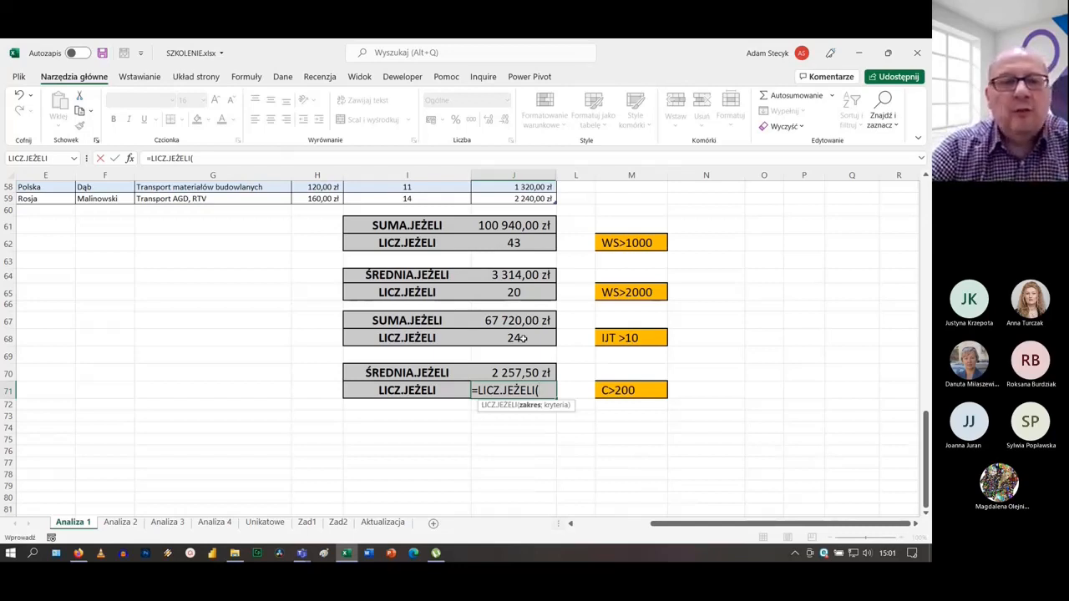
{"action": "type", "text": "h2:h"}
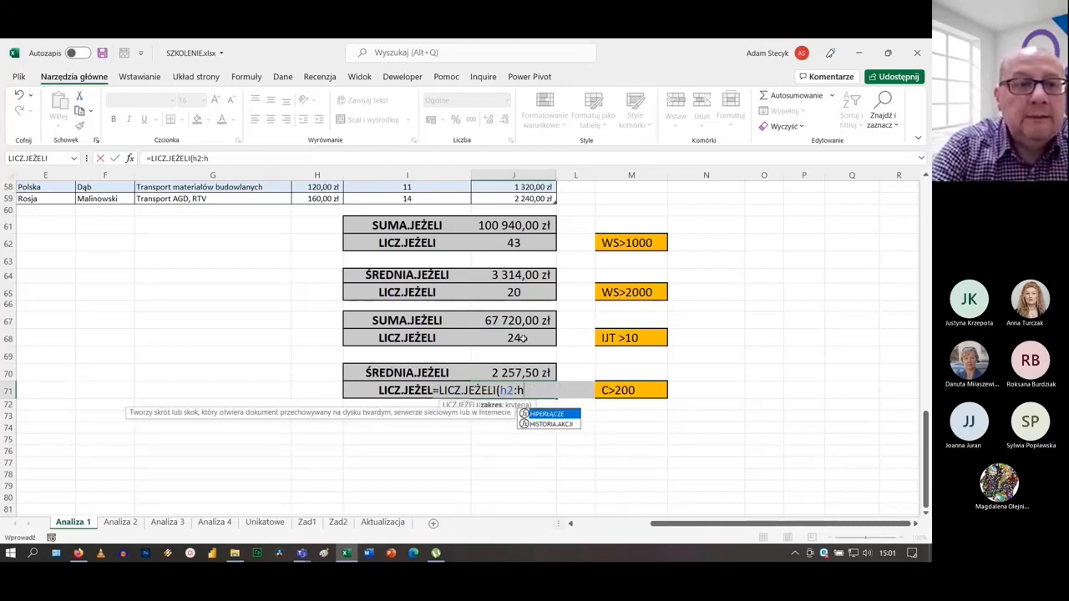
{"action": "type", "text": "59;"}
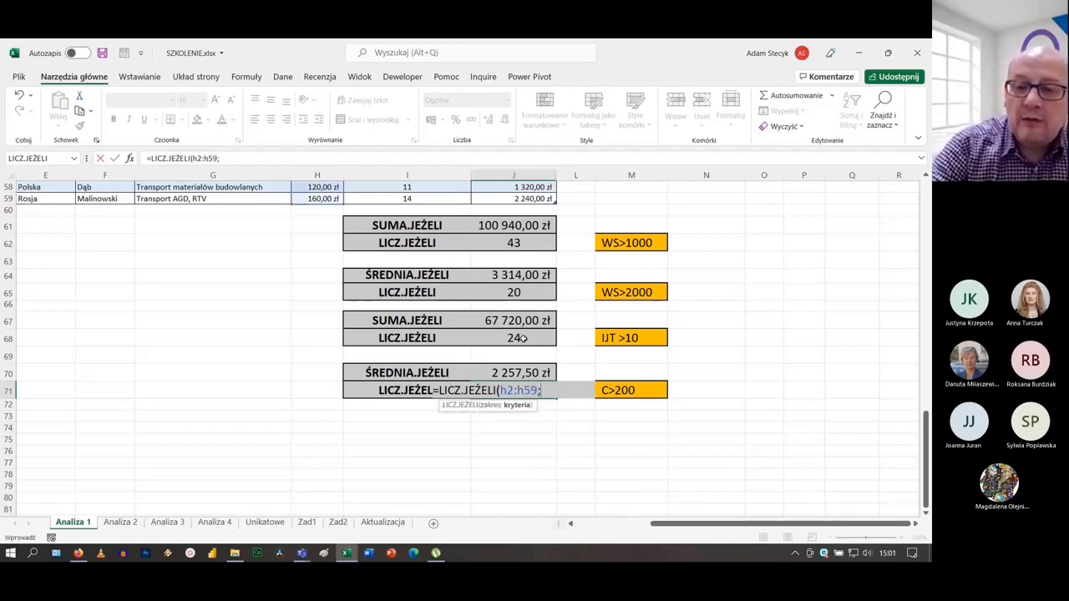
{"action": "type", "text": "\""}
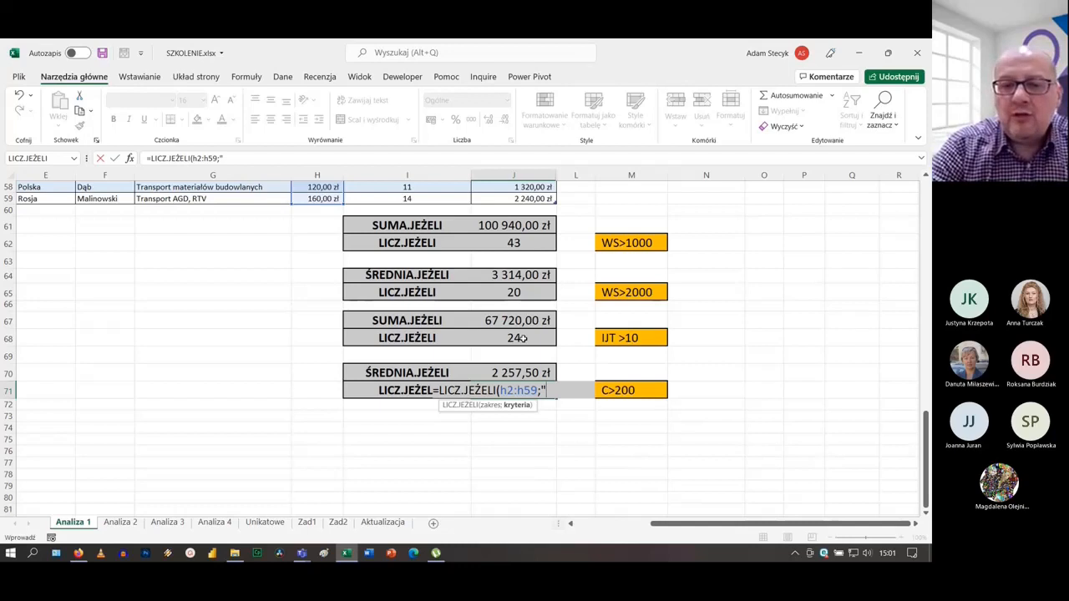
{"action": "type", "text": ">200"}
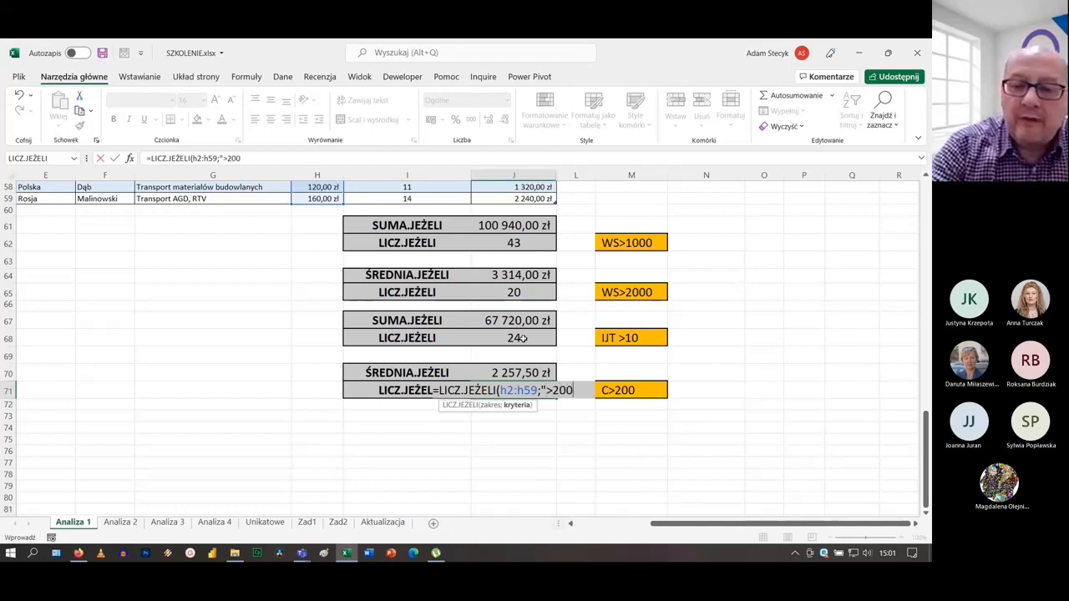
{"action": "type", "text": "\")"}
{"action": "key", "text": "Return"}
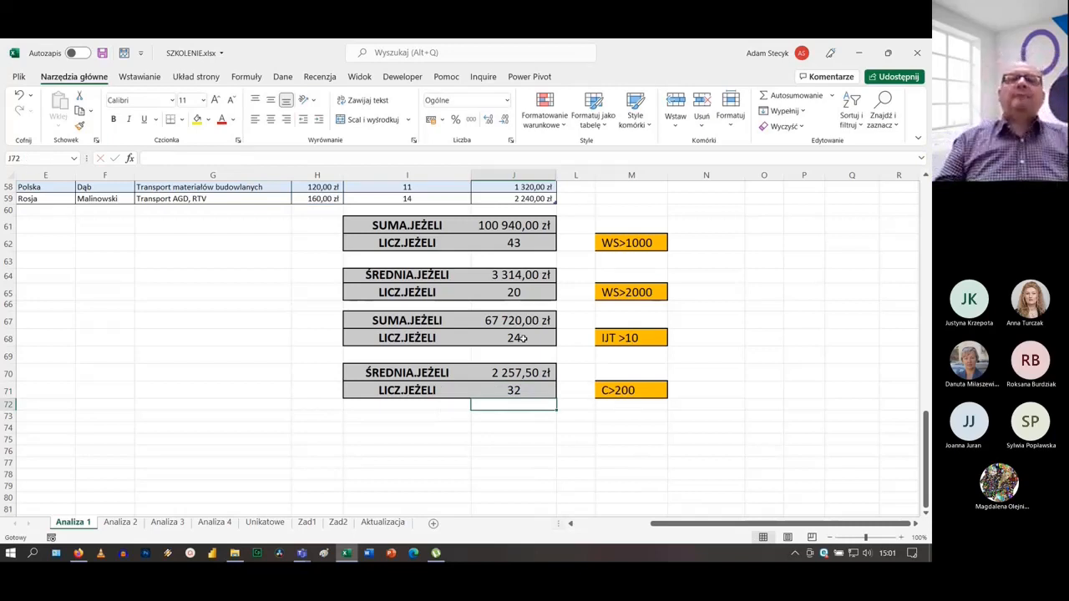
Examine the arguments of the SUMA.JEŻELI and ŚREDNIA.JEŻELI formulas in J61, J64 and J67, opening each cell without changing it
{"action": "scroll", "coordinate": [733, 335], "scroll_direction": "up", "scroll_amount": 2}
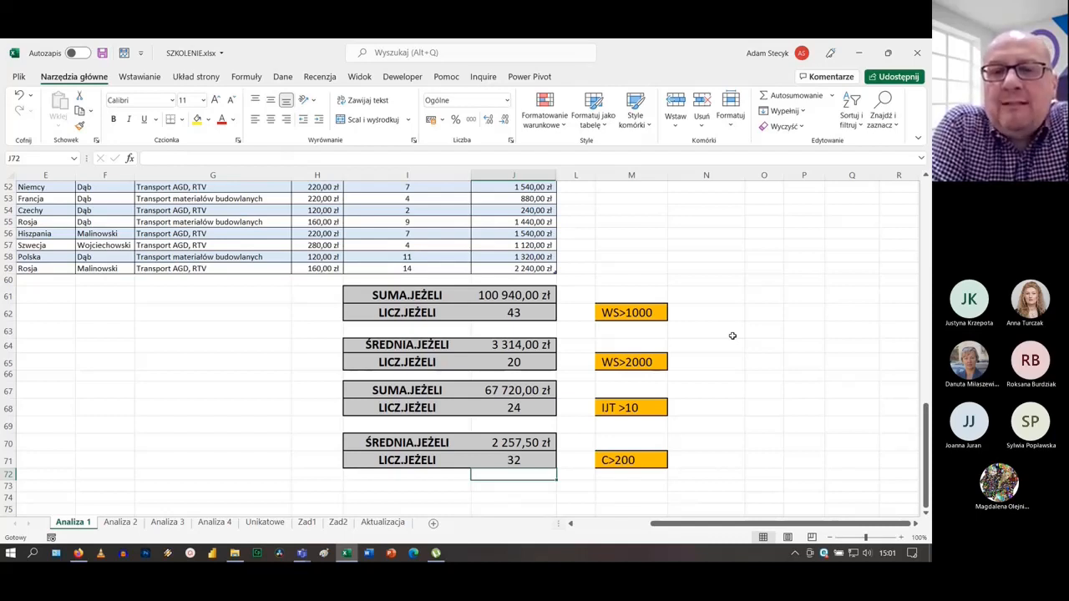
{"action": "left_click", "coordinate": [507, 294]}
{"action": "double_click", "coordinate": [507, 294]}
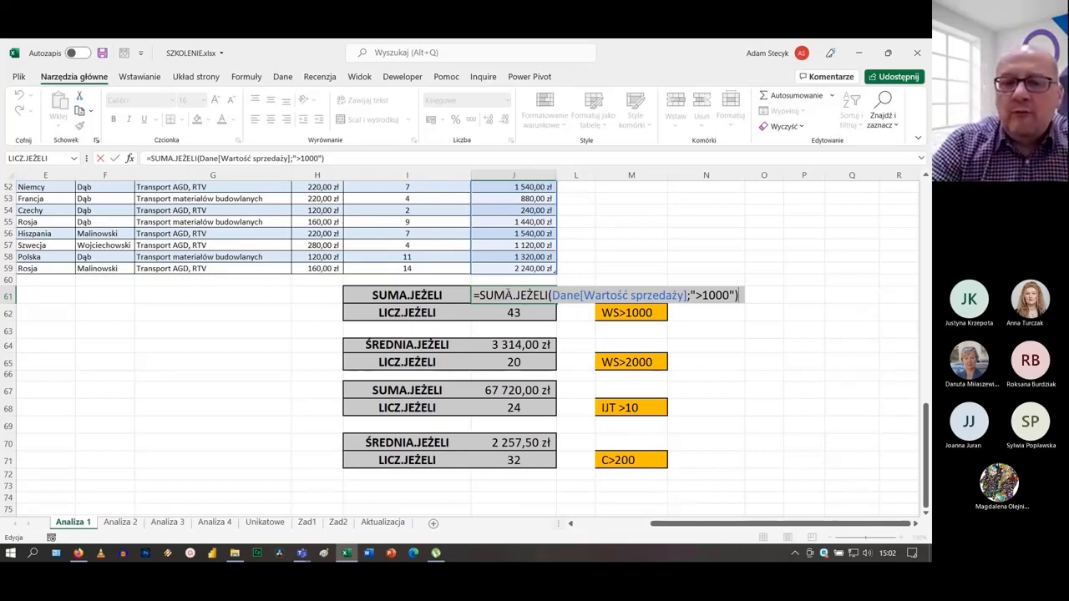
{"action": "key", "text": "Return"}
{"action": "key", "text": "Down"}
{"action": "key", "text": "Down"}
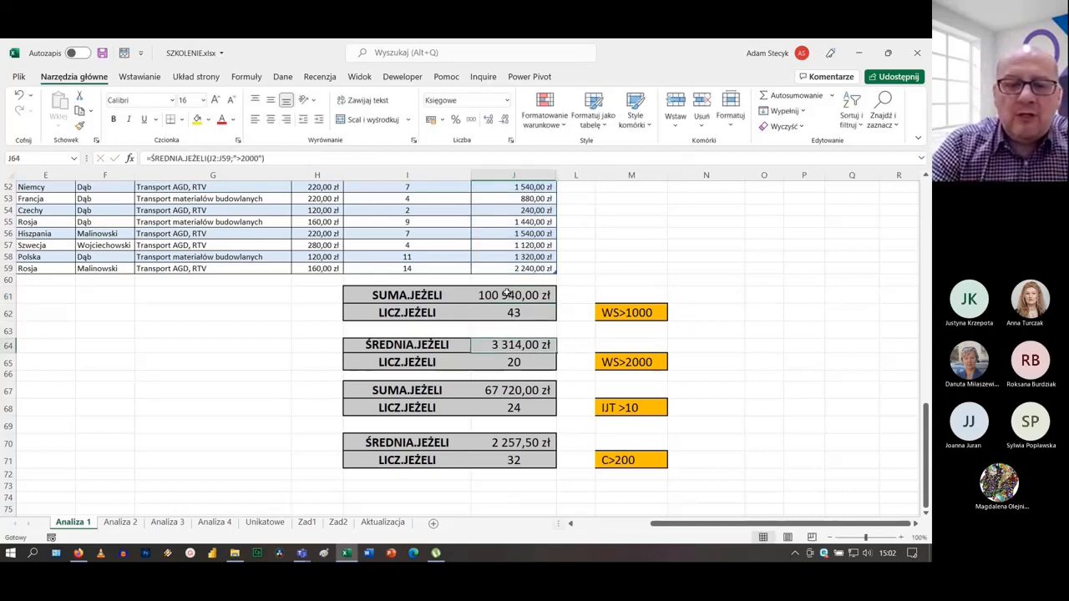
{"action": "key", "text": "F2"}
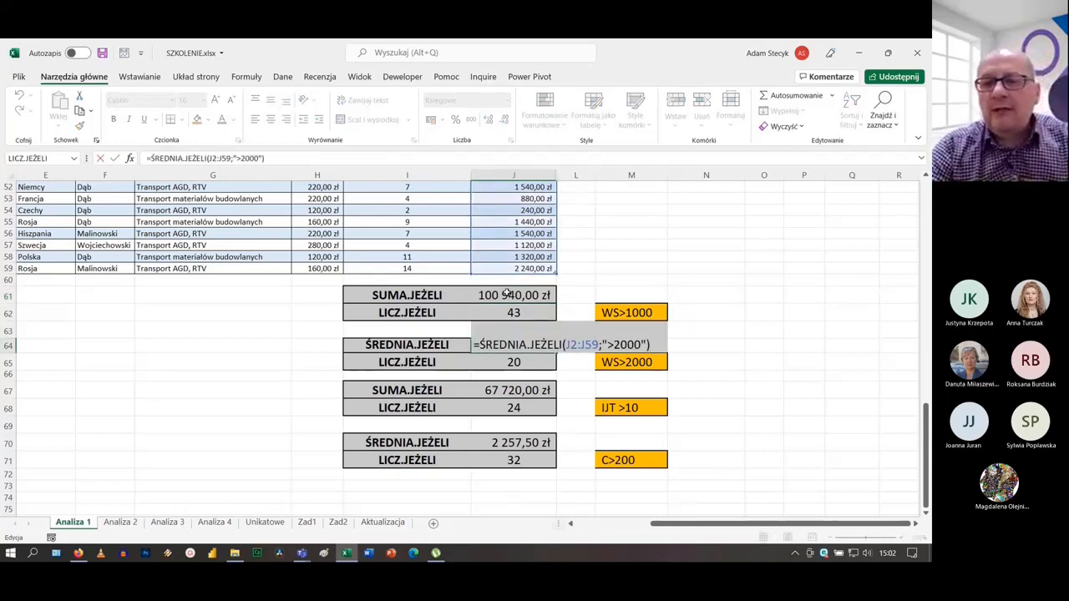
{"action": "key", "text": "Return"}
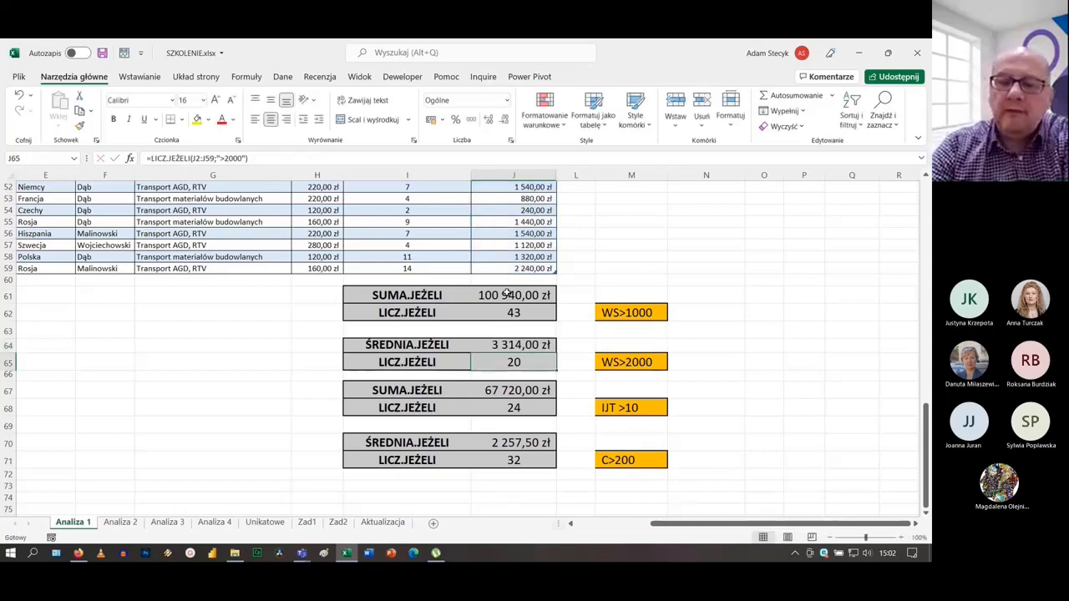
{"action": "key", "text": "Down"}
{"action": "key", "text": "Down"}
{"action": "key", "text": "F2"}
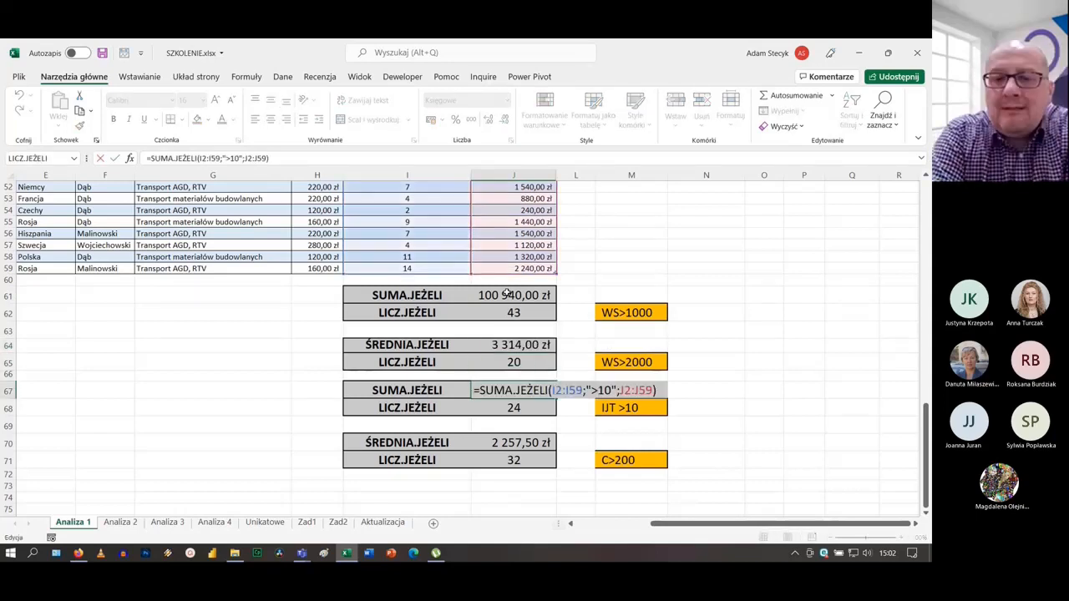